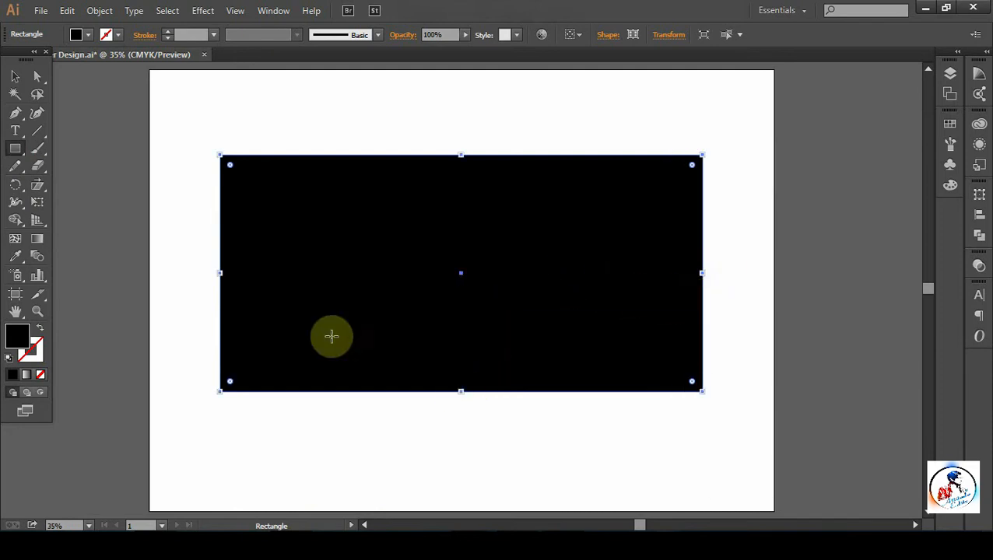
Move the black rectangle slightly to the left on the artboard and deselect it
{"action": "left_click", "coordinate": [15, 75]}
{"action": "left_click", "coordinate": [418, 115]}
{"action": "left_click_drag", "start_coordinate": [455, 248], "coordinate": [443, 245]}
{"action": "left_click", "coordinate": [577, 460]}
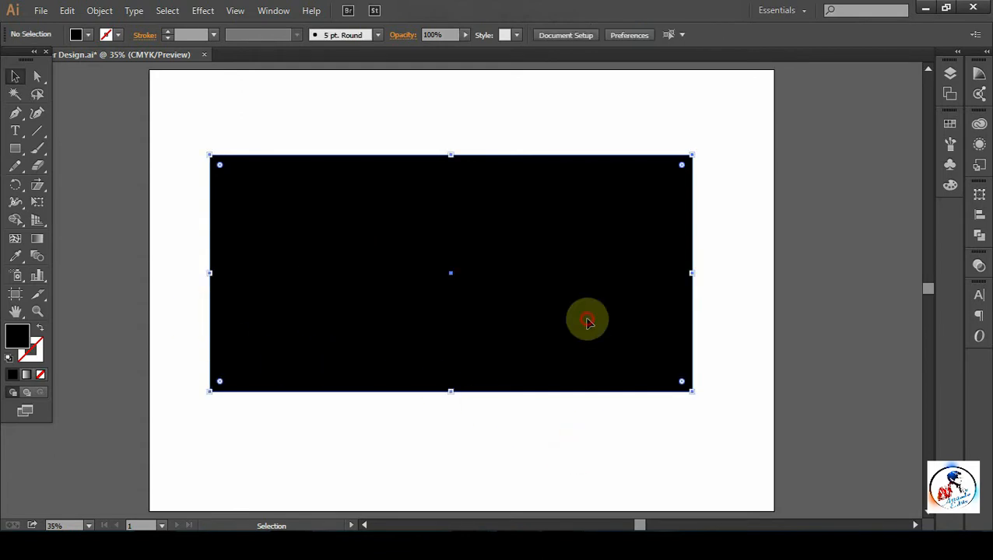
Fill the rectangle with yellow using C 0%, M 20%, Y 100%, K 0%
{"action": "left_click", "coordinate": [585, 323]}
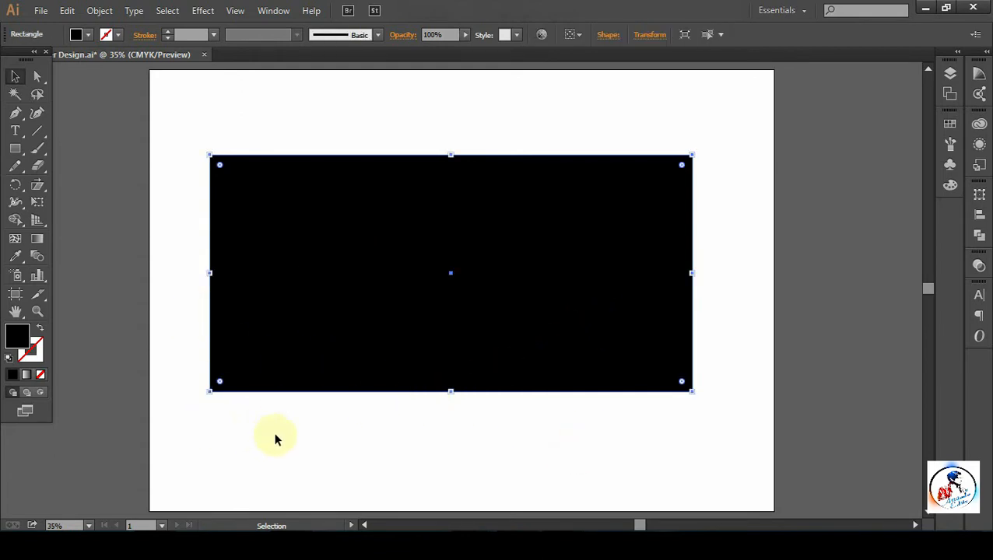
{"action": "double_click", "coordinate": [18, 340]}
{"action": "left_click_drag", "start_coordinate": [555, 329], "coordinate": [586, 302]}
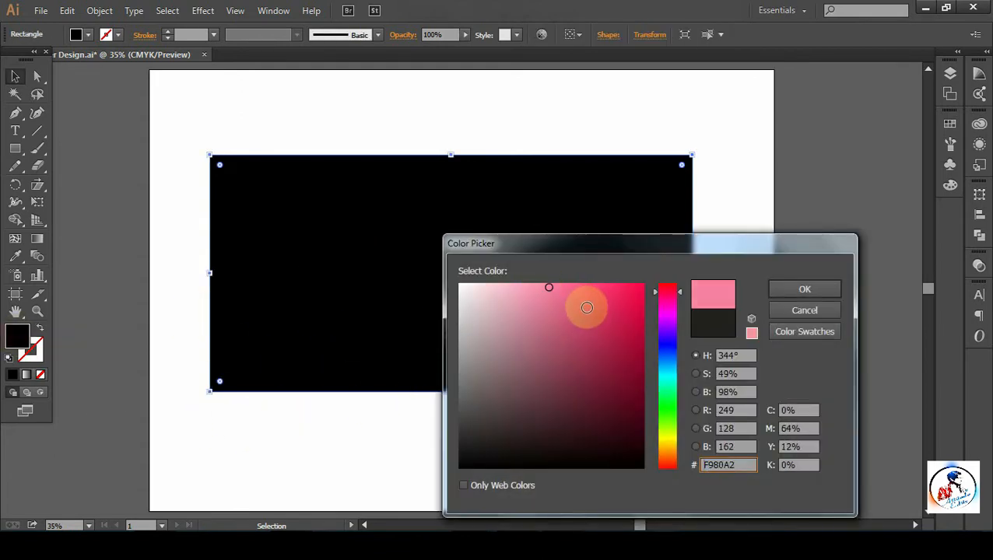
{"action": "left_click", "coordinate": [671, 448]}
{"action": "left_click", "coordinate": [800, 449]}
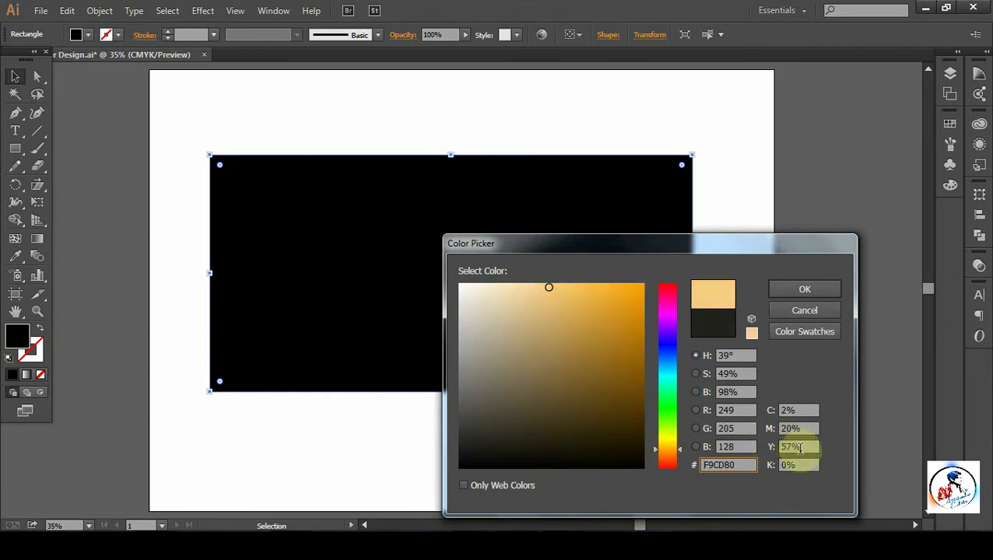
{"action": "type", "text": "100"}
{"action": "key", "text": "Tab"}
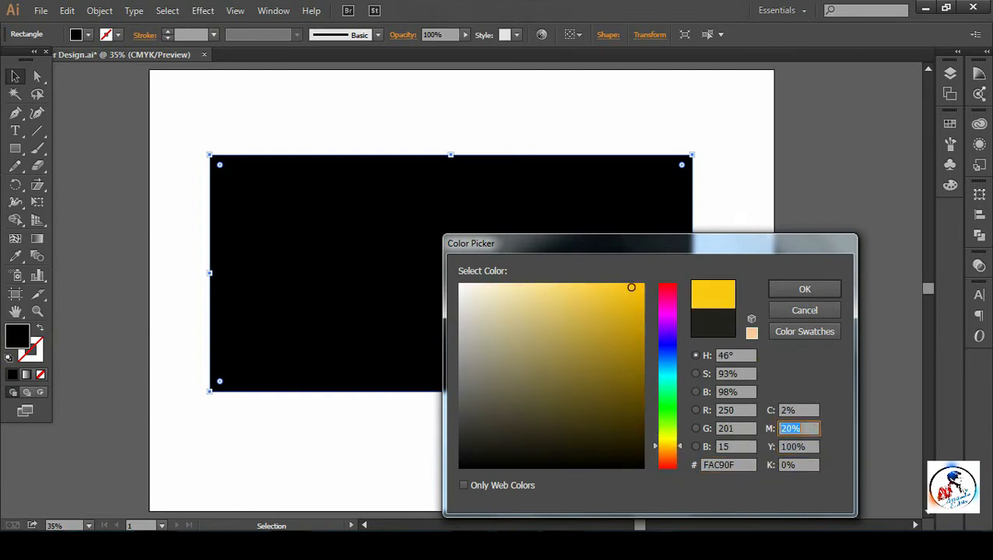
{"action": "type", "text": "20"}
{"action": "key", "text": "Tab"}
{"action": "key", "text": "Tab"}
{"action": "key", "text": "Tab"}
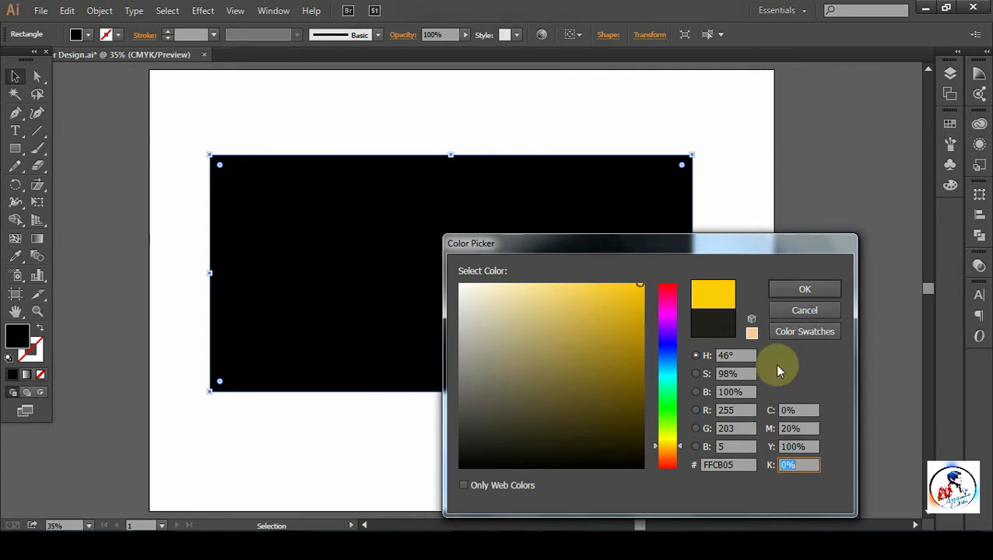
{"action": "left_click", "coordinate": [805, 289]}
{"action": "left_click", "coordinate": [747, 295]}
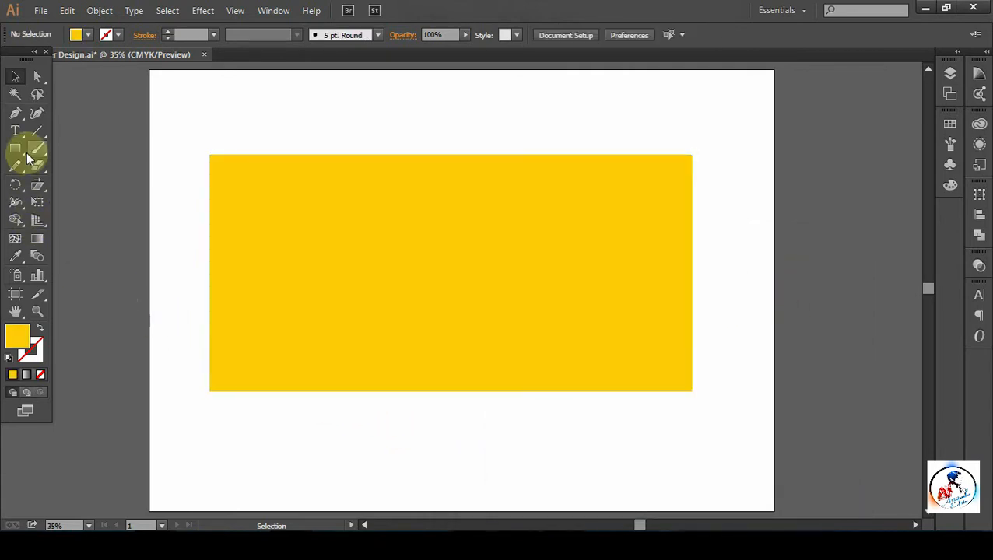
Draw a horizontal line about as wide as the rectangle just below it, with a 2 pt stroke
{"action": "left_click", "coordinate": [38, 130]}
{"action": "mouse_move", "coordinate": [223, 436]}
{"action": "left_mouse_down"}
{"action": "mouse_move", "coordinate": [724, 437]}
{"action": "mouse_move", "coordinate": [703, 436]}
{"action": "left_mouse_up"}
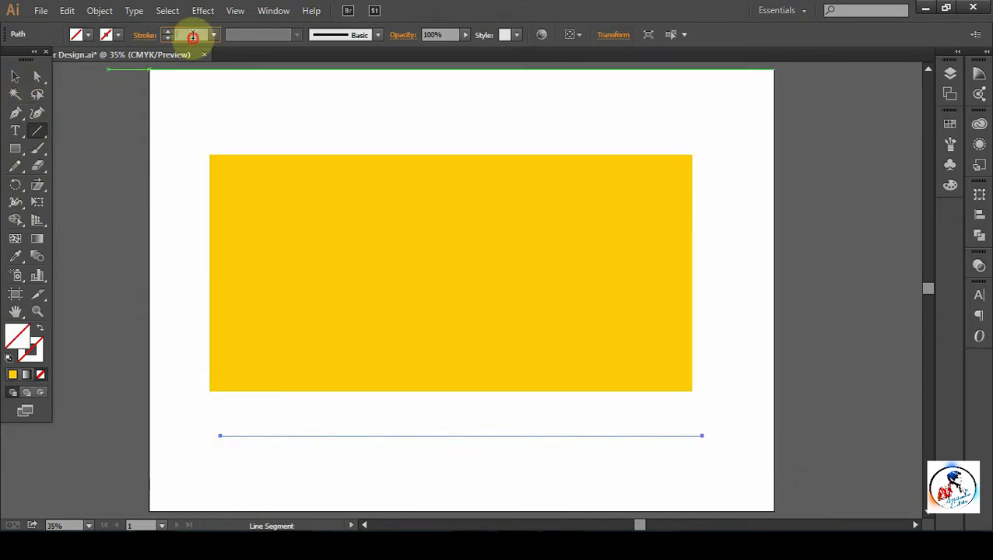
{"action": "left_click", "coordinate": [193, 37]}
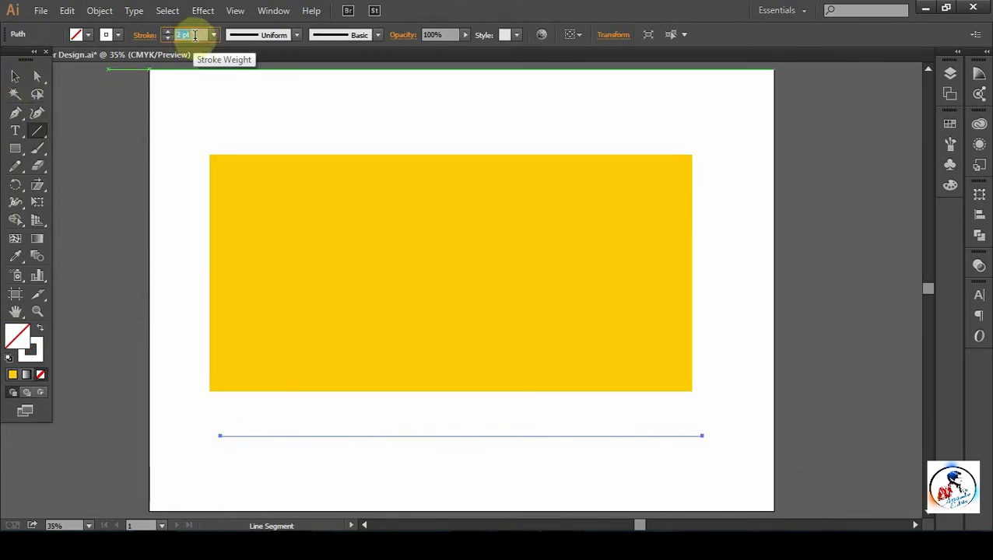
Select the line below the rectangle and set its stroke colour to black
{"action": "left_click", "coordinate": [15, 76]}
{"action": "left_click", "coordinate": [140, 292]}
{"action": "left_click_drag", "start_coordinate": [199, 428], "coordinate": [306, 443]}
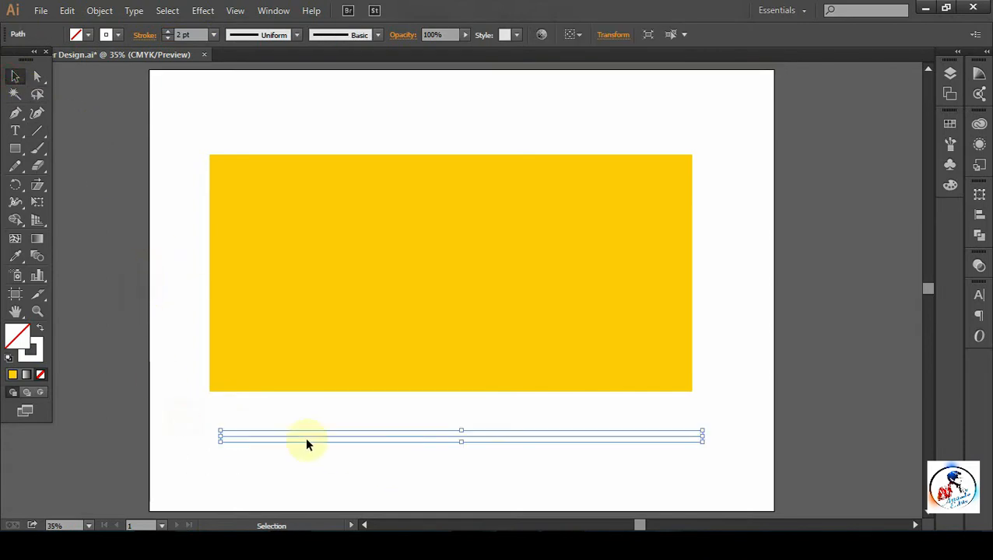
{"action": "left_click", "coordinate": [32, 352]}
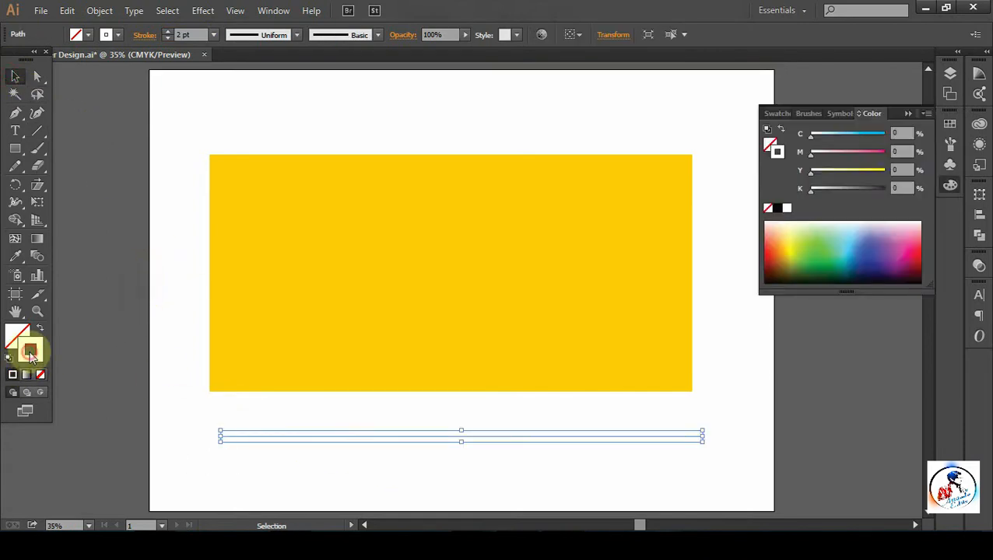
{"action": "double_click", "coordinate": [31, 353]}
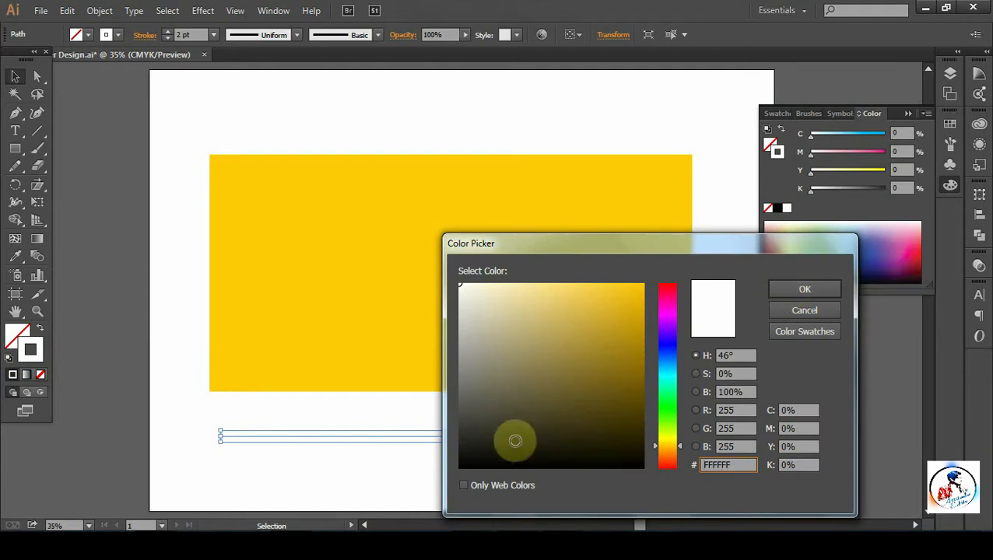
{"action": "left_click_drag", "start_coordinate": [514, 440], "coordinate": [459, 468]}
{"action": "left_click", "coordinate": [806, 290]}
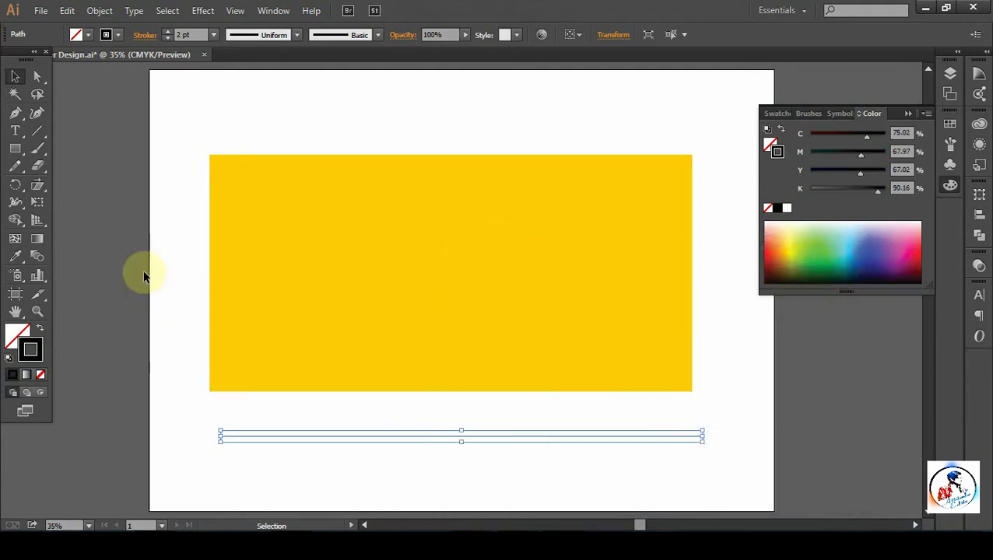
Set the black line's stroke weight to 3 pt
{"action": "left_click", "coordinate": [432, 419]}
{"action": "left_click", "coordinate": [445, 439]}
{"action": "left_click", "coordinate": [194, 34]}
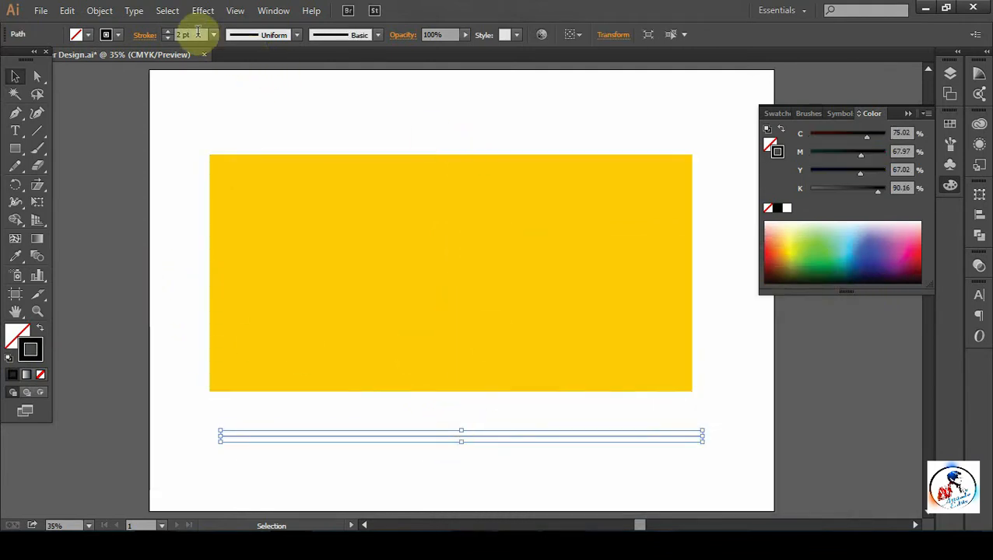
{"action": "type", "text": "3"}
{"action": "key", "text": "Return"}
{"action": "left_click", "coordinate": [160, 191]}
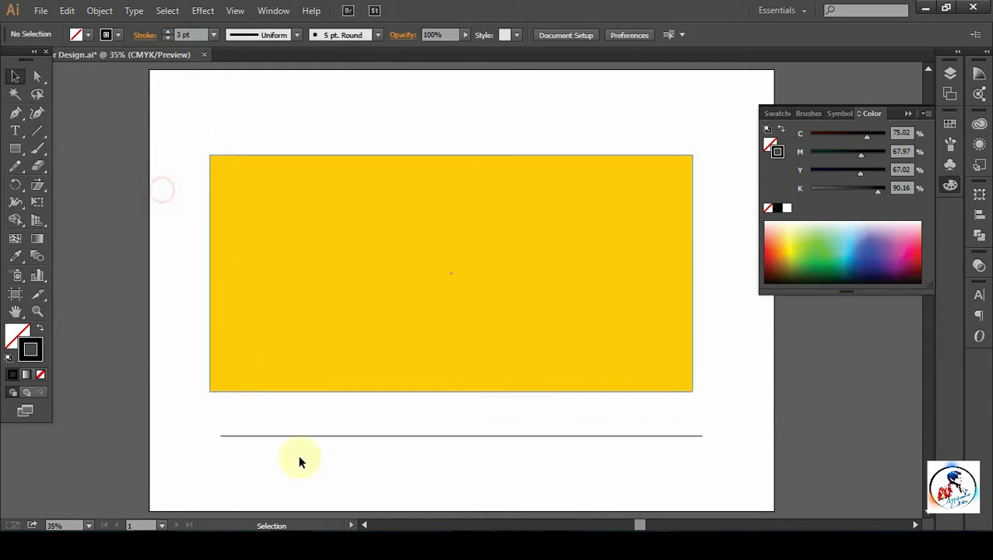
Apply a Zig Zag effect to the line with absolute size 10 pt, 43 ridges per segment and smooth points
{"action": "left_click", "coordinate": [360, 436]}
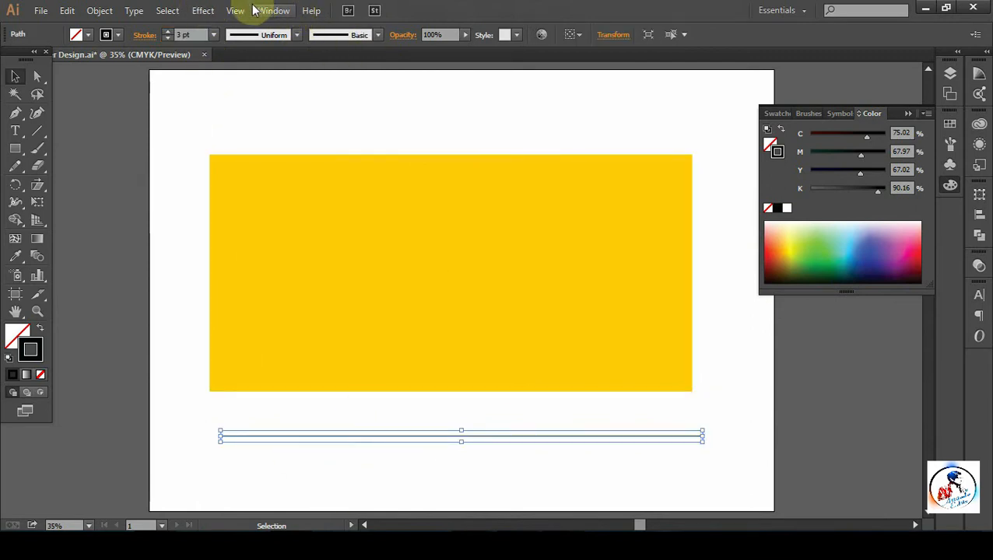
{"action": "left_click", "coordinate": [202, 10]}
{"action": "mouse_move", "coordinate": [259, 134]}
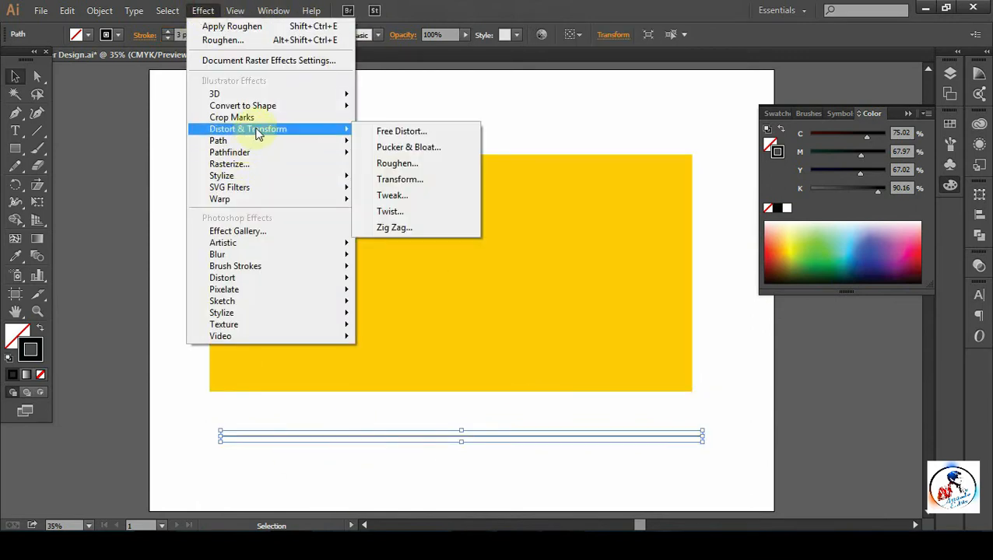
{"action": "left_click", "coordinate": [391, 228]}
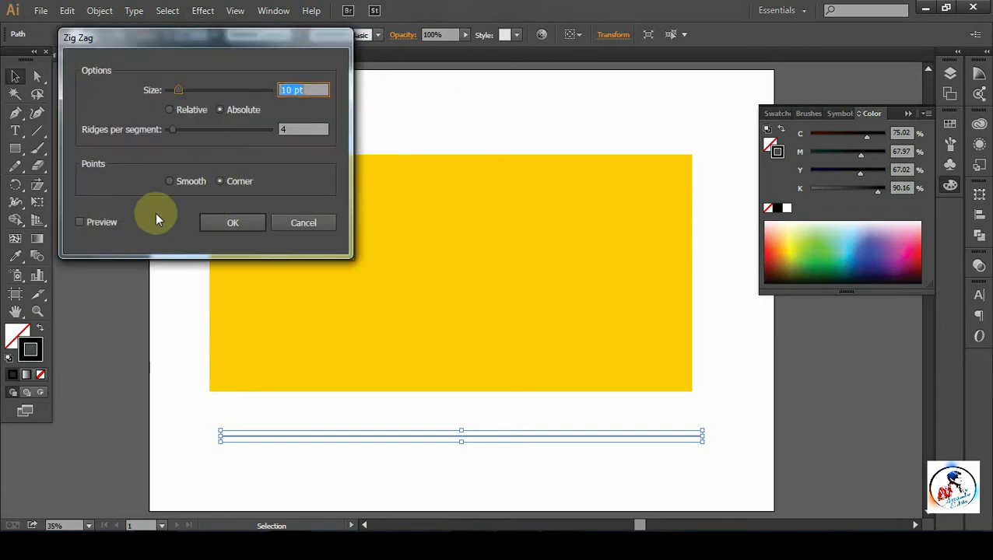
{"action": "left_click", "coordinate": [80, 223]}
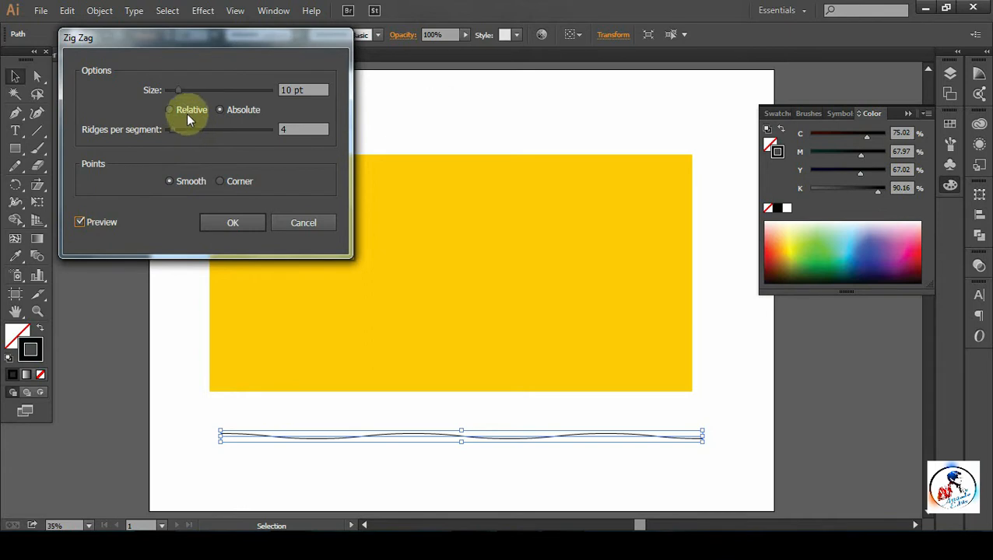
{"action": "left_click_drag", "start_coordinate": [316, 91], "coordinate": [255, 89]}
{"action": "type", "text": "5"}
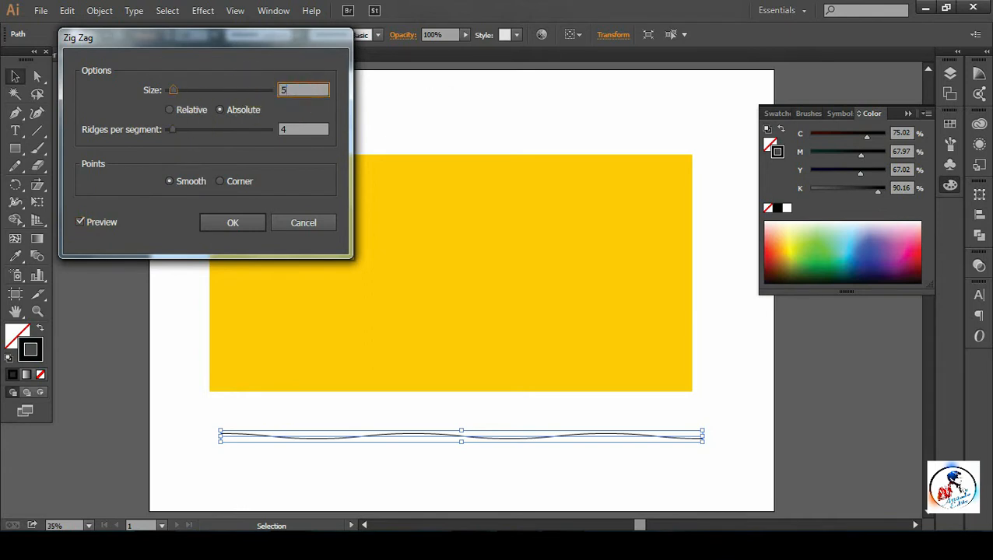
{"action": "left_click", "coordinate": [301, 130]}
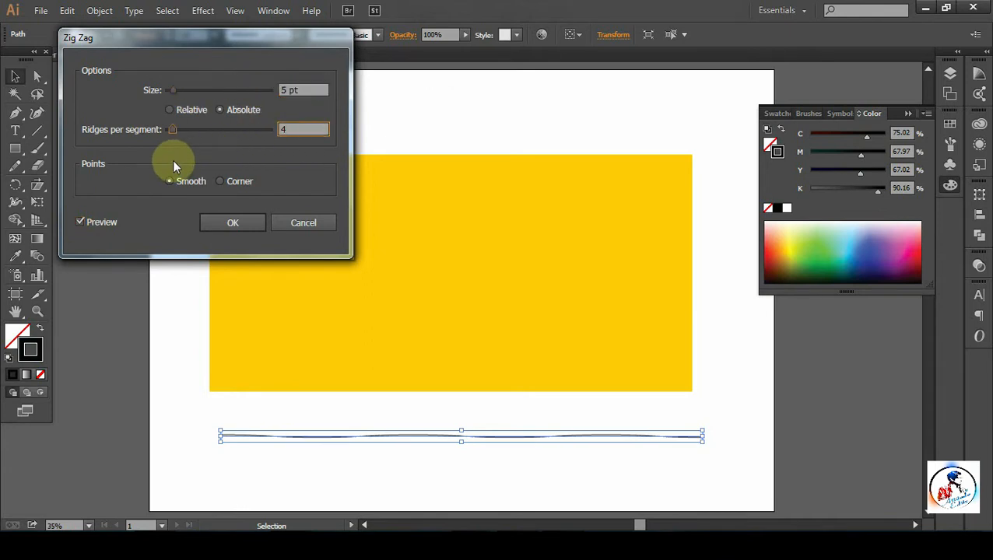
{"action": "left_click_drag", "start_coordinate": [186, 129], "coordinate": [212, 125]}
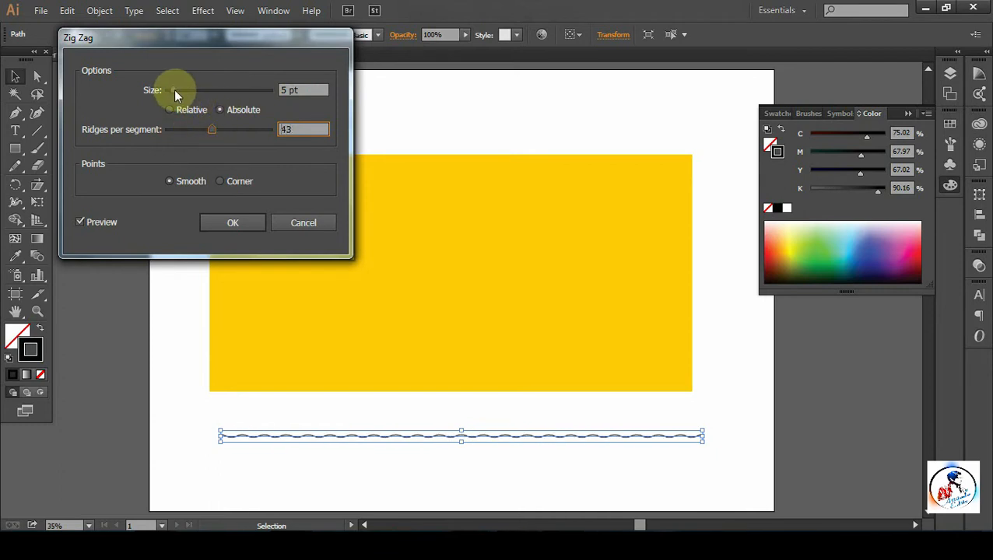
{"action": "left_click_drag", "start_coordinate": [178, 90], "coordinate": [179, 90]}
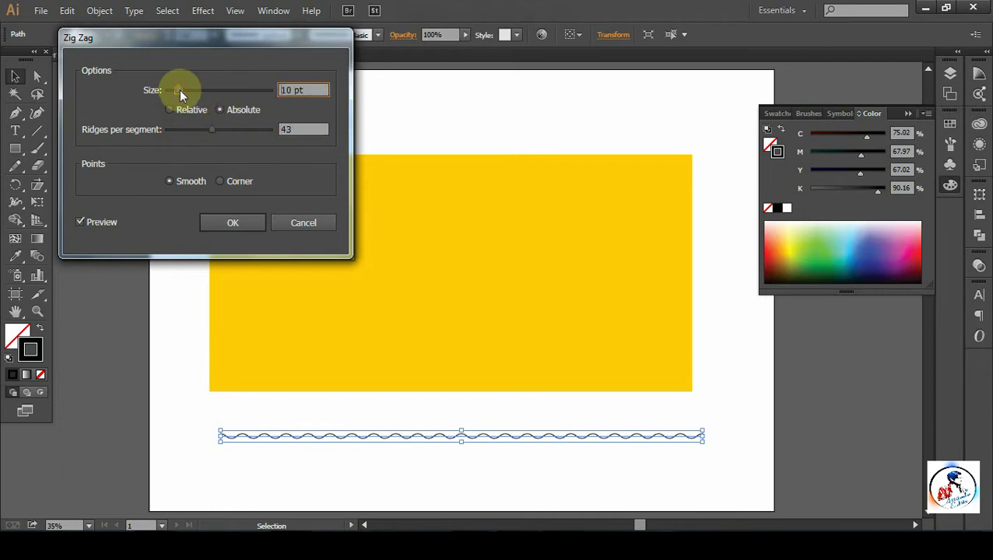
{"action": "left_click", "coordinate": [231, 223]}
Move the wavy line onto the lower part of the yellow rectangle and place a duplicate of it below the rectangle
{"action": "left_click", "coordinate": [498, 454]}
{"action": "left_click_drag", "start_coordinate": [479, 433], "coordinate": [461, 330]}
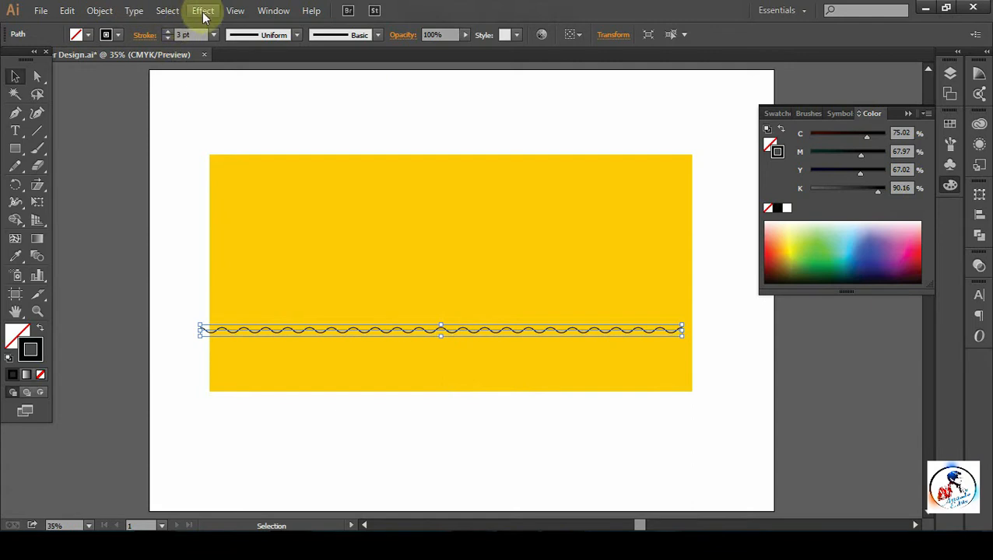
{"action": "left_click", "coordinate": [100, 11]}
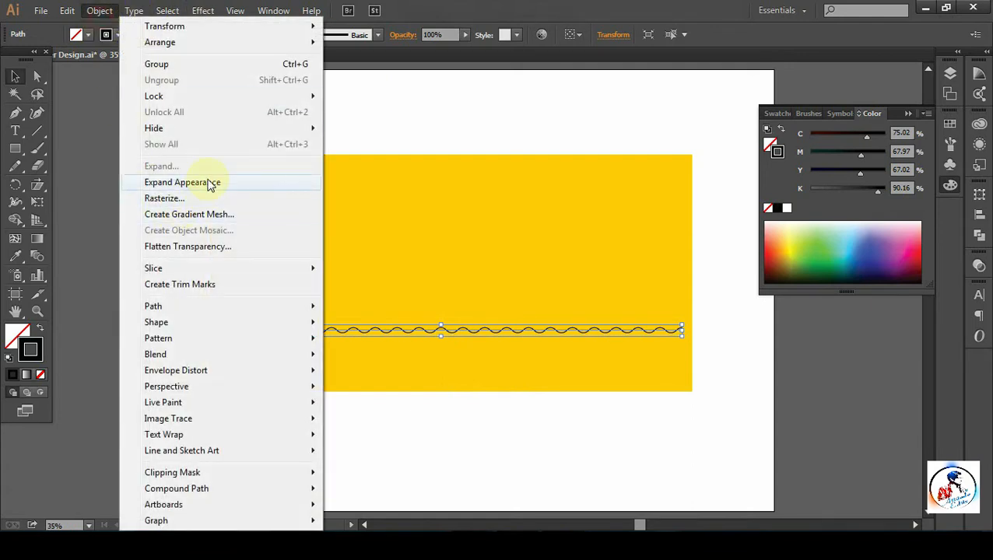
{"action": "left_click", "coordinate": [492, 455]}
{"action": "left_click_drag", "start_coordinate": [460, 332], "coordinate": [458, 480]}
{"action": "left_click", "coordinate": [484, 457]}
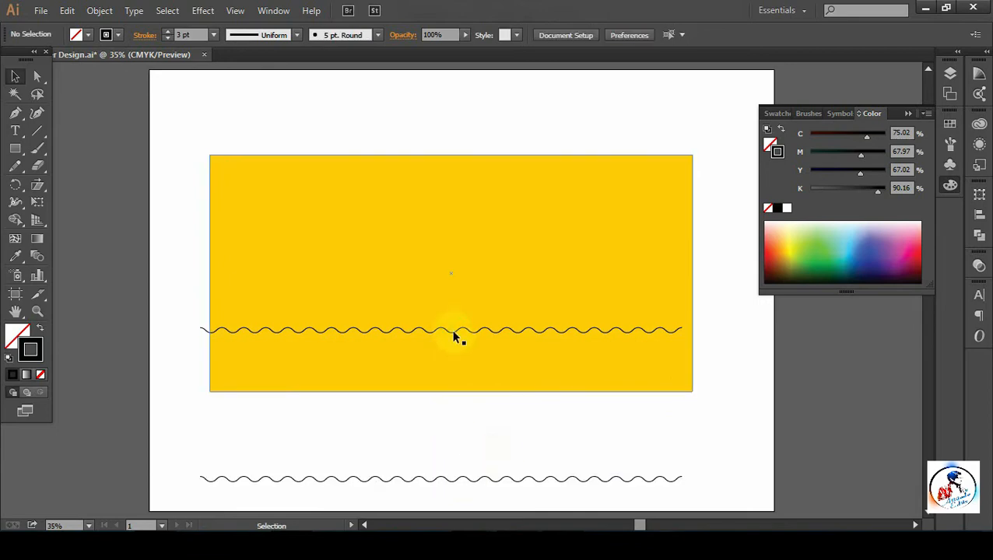
Expand the appearance of the wavy line on the rectangle, then expand its stroke into a filled shape
{"action": "left_click", "coordinate": [451, 331]}
{"action": "left_click", "coordinate": [113, 11]}
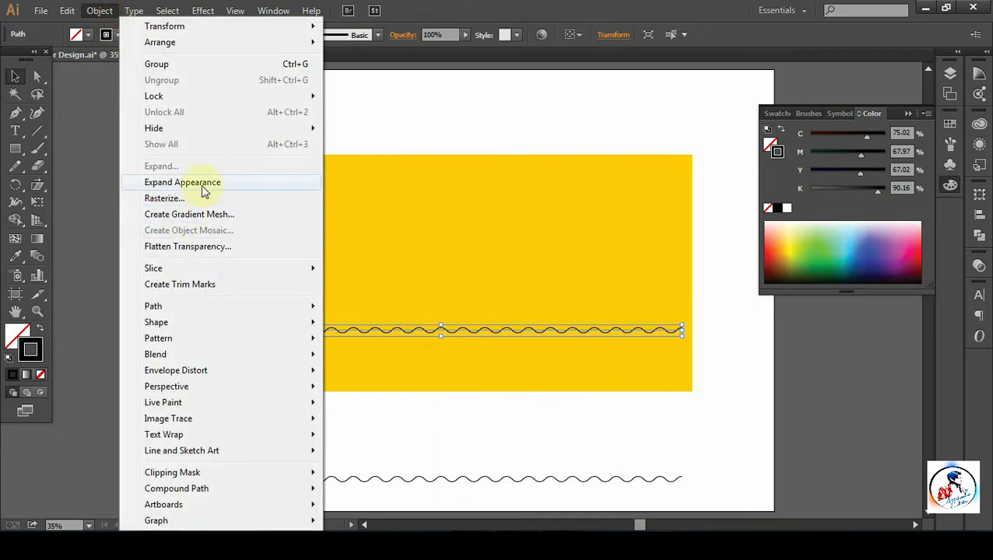
{"action": "left_click", "coordinate": [204, 187]}
{"action": "left_click", "coordinate": [100, 10]}
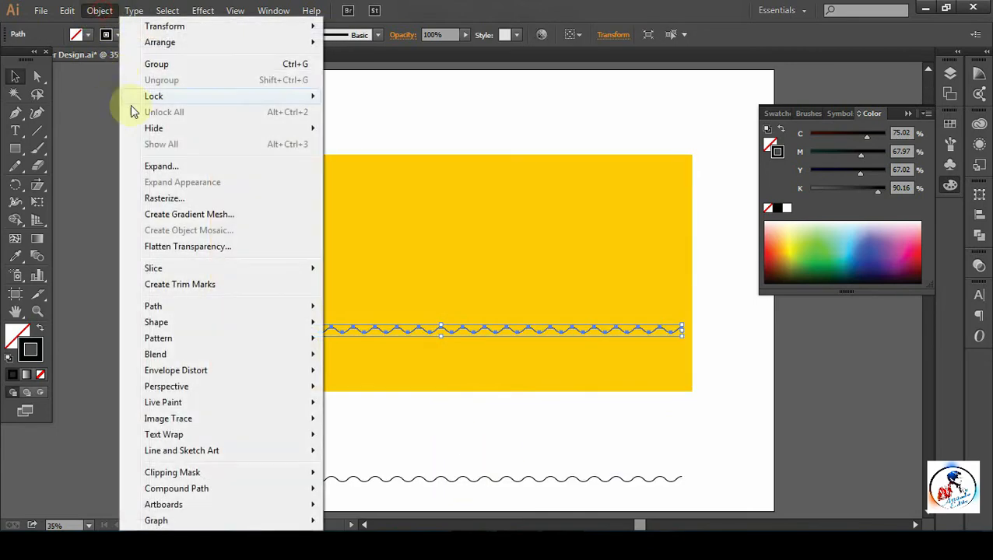
{"action": "left_click", "coordinate": [163, 165]}
{"action": "left_click", "coordinate": [461, 353]}
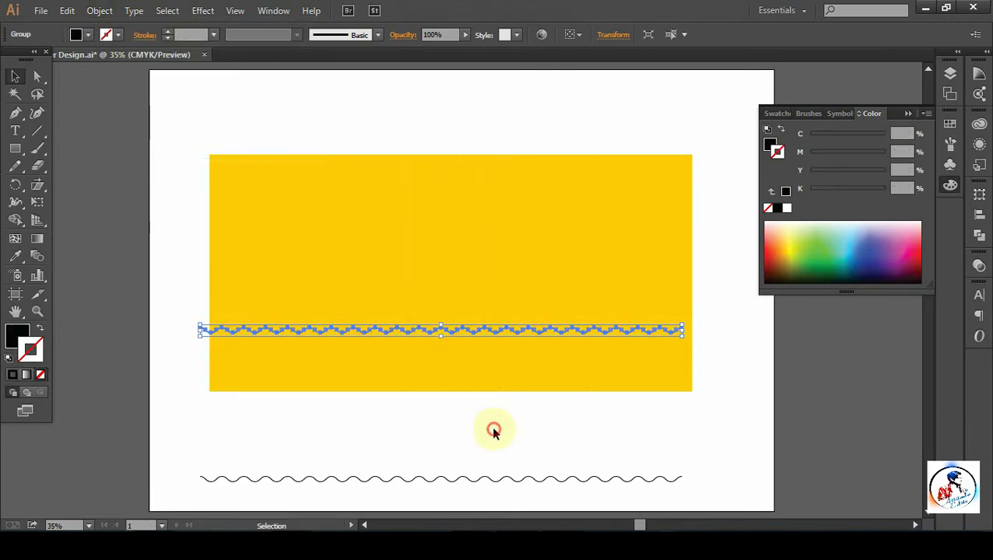
{"action": "left_click", "coordinate": [494, 429]}
Rotate the expanded wavy line to a steep diagonal and position it so it crosses the rectangle's top and bottom edges
{"action": "left_click", "coordinate": [437, 328]}
{"action": "left_click_drag", "start_coordinate": [195, 338], "coordinate": [360, 464]}
{"action": "left_click", "coordinate": [425, 428]}
{"action": "left_click_drag", "start_coordinate": [385, 415], "coordinate": [354, 343]}
{"action": "left_click", "coordinate": [362, 399]}
{"action": "left_click_drag", "start_coordinate": [313, 399], "coordinate": [319, 400]}
Split the yellow rectangle along the diagonal wavy line with the Pathfinder Divide operation
{"action": "left_click", "coordinate": [397, 383], "text": "shift"}
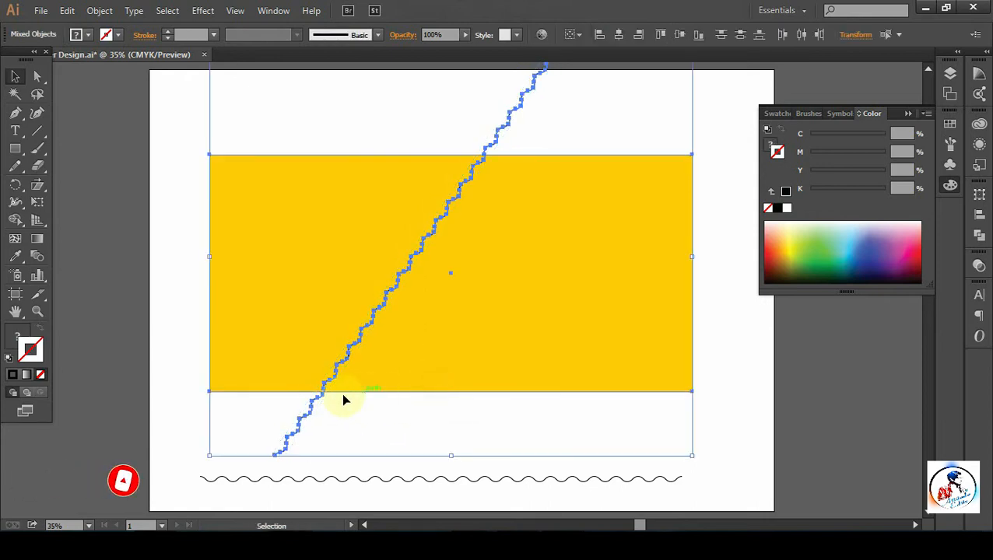
{"action": "left_click", "coordinate": [979, 235]}
{"action": "left_click", "coordinate": [813, 250]}
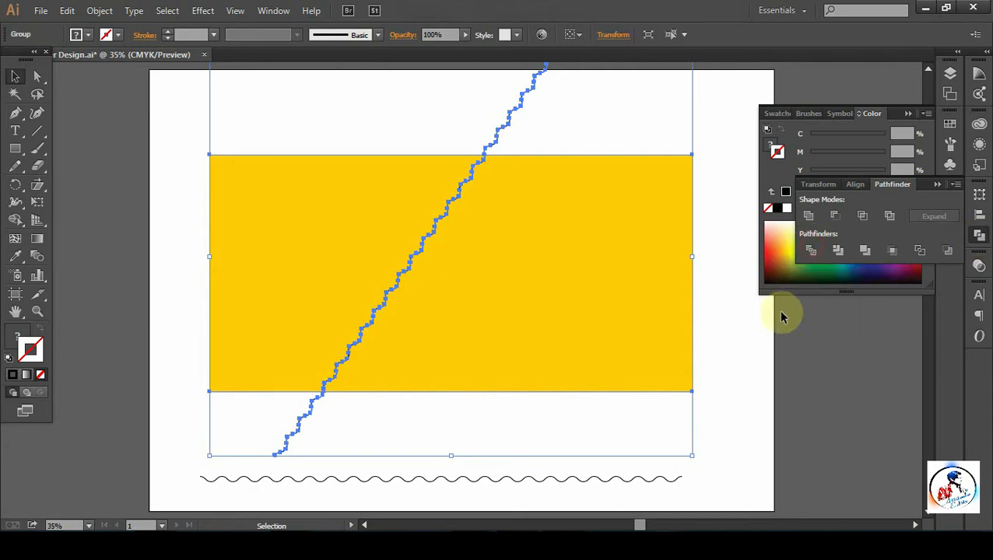
{"action": "left_click", "coordinate": [752, 415]}
Ungroup the divided rectangle and wavy line pieces and deselect them
{"action": "left_click", "coordinate": [517, 104]}
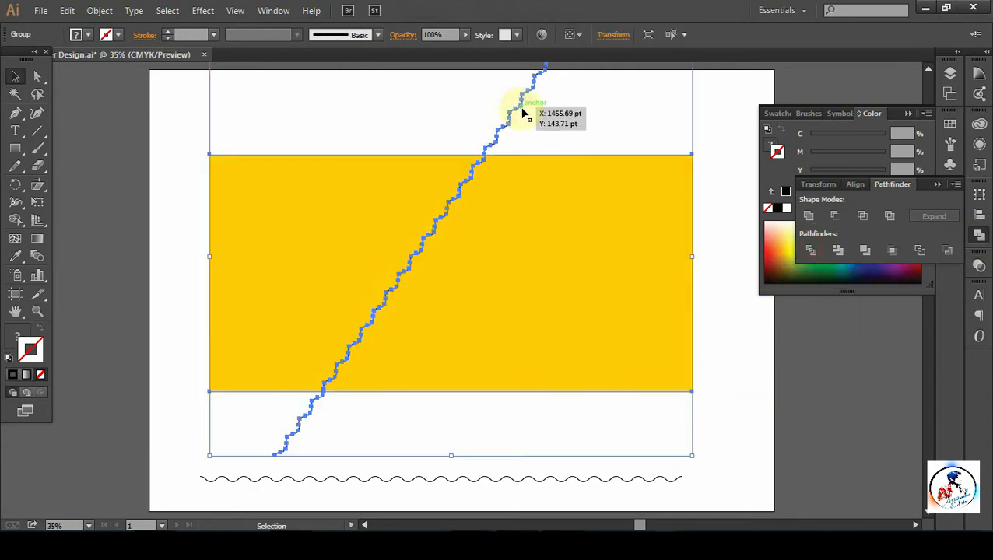
{"action": "right_click", "coordinate": [526, 115]}
{"action": "left_click", "coordinate": [590, 203]}
{"action": "left_click", "coordinate": [780, 359]}
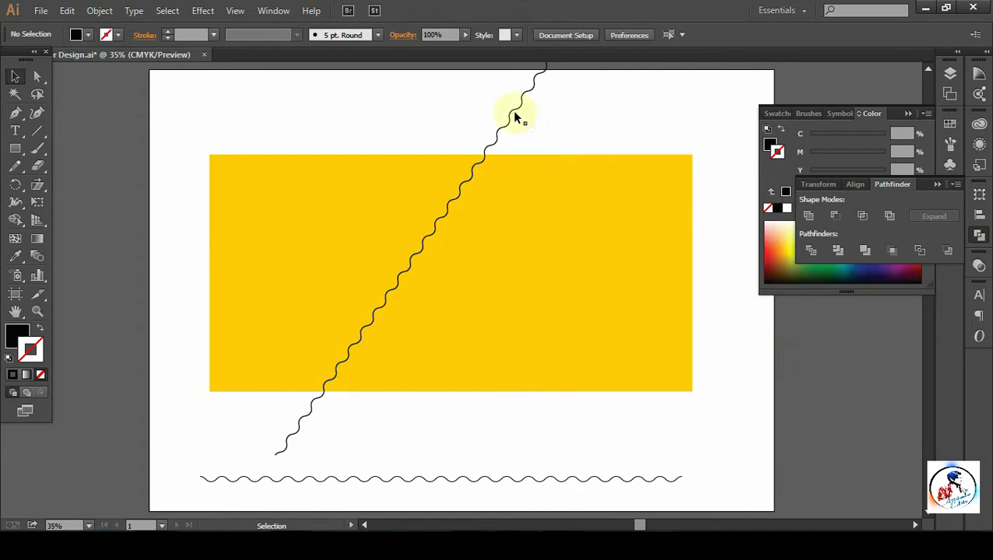
{"action": "double_click", "coordinate": [516, 109]}
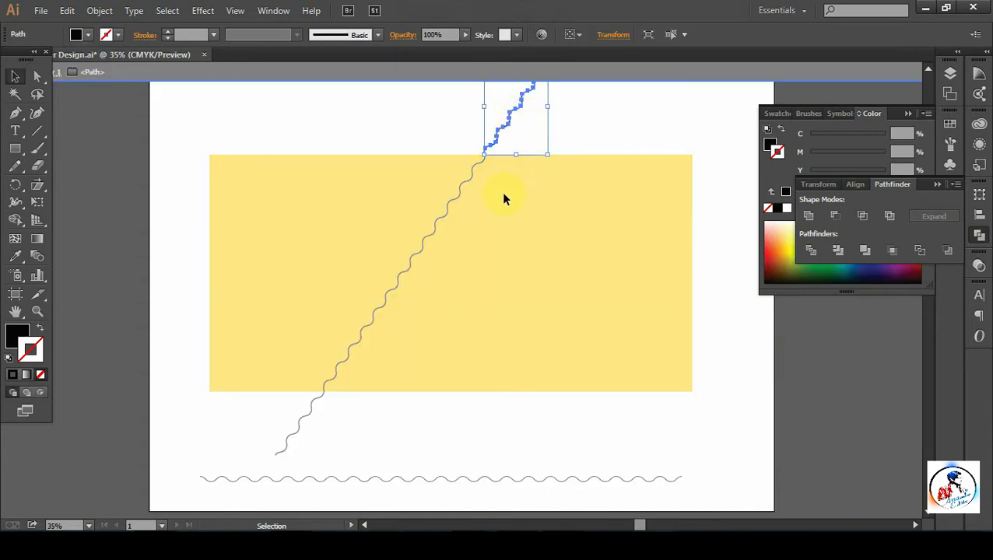
{"action": "right_click", "coordinate": [593, 123]}
{"action": "left_click", "coordinate": [622, 167]}
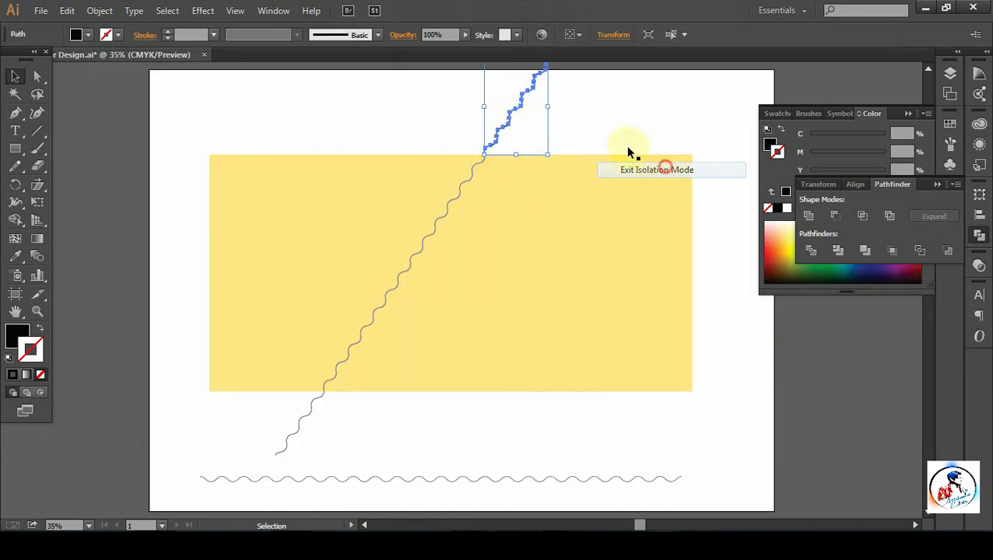
Delete the wavy line pieces above, below and inside the yellow rectangle, leaving only the two yellow halves and the spare line
{"action": "left_click", "coordinate": [526, 109]}
{"action": "key", "text": "Delete"}
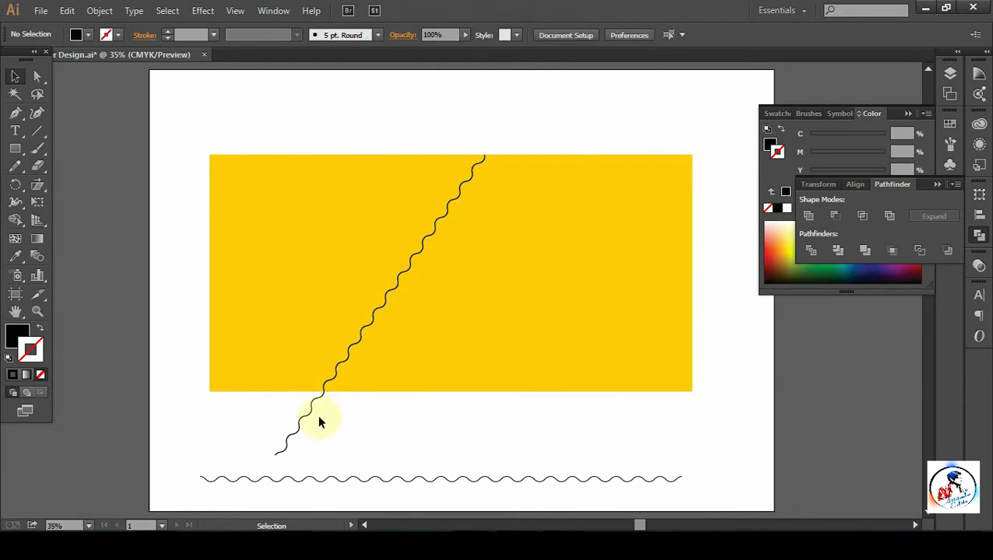
{"action": "left_click", "coordinate": [310, 412]}
{"action": "key", "text": "Delete"}
{"action": "left_click", "coordinate": [336, 373]}
{"action": "key", "text": "Delete"}
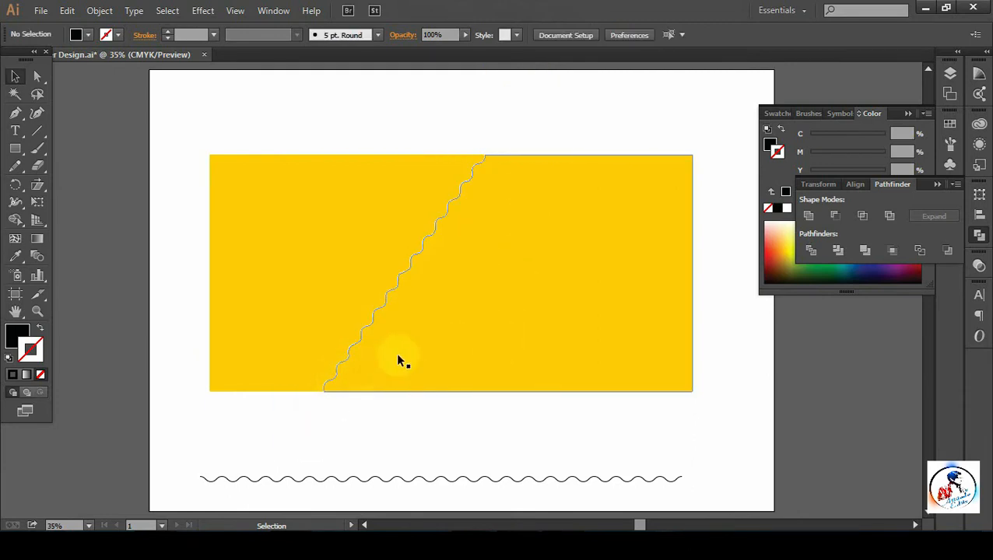
Select the yellow piece right of the wavy cut and bring up the gradient settings beside the artboard
{"action": "left_click", "coordinate": [409, 334]}
{"action": "right_click", "coordinate": [412, 338]}
{"action": "left_click", "coordinate": [281, 299]}
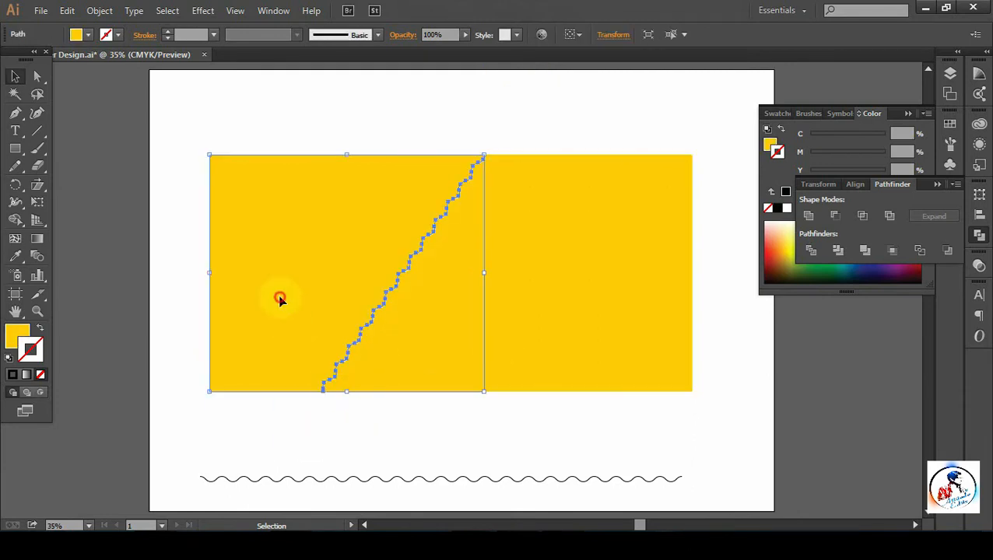
{"action": "left_click", "coordinate": [273, 10]}
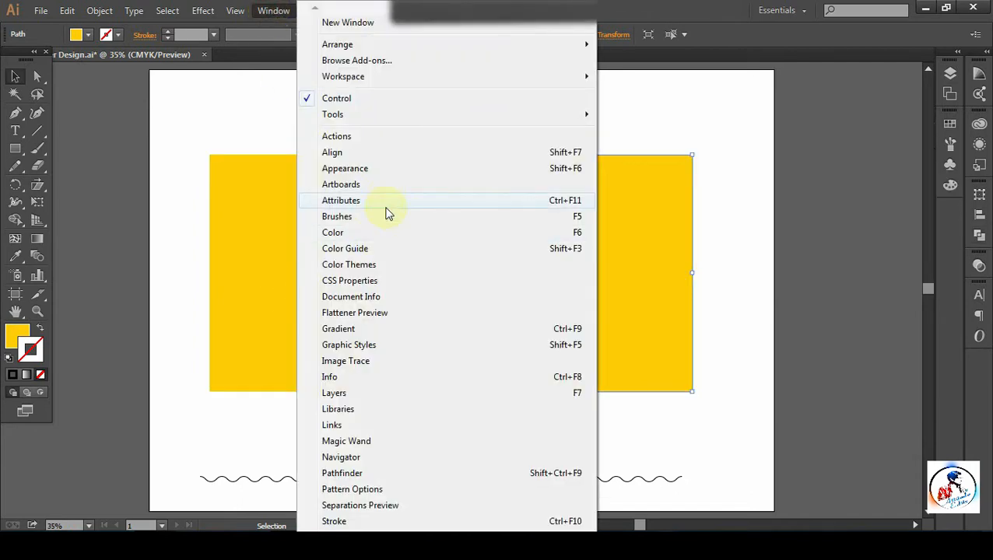
{"action": "left_click", "coordinate": [392, 329]}
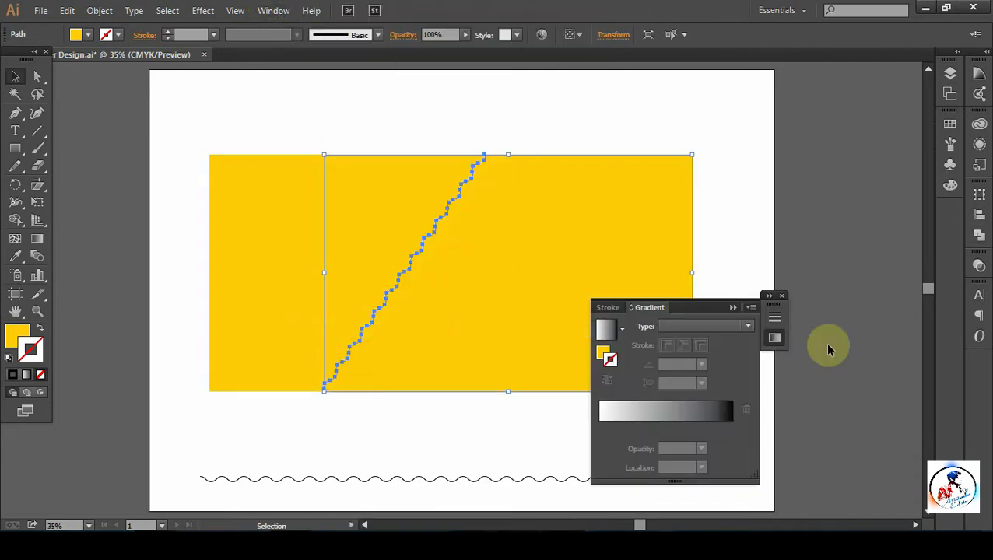
{"action": "left_click_drag", "start_coordinate": [701, 314], "coordinate": [862, 243]}
Apply a linear gradient to the right piece's stroke and fill, running from white to the dark blue C100 M100 Y25 K25 swatch
{"action": "left_click", "coordinate": [867, 348]}
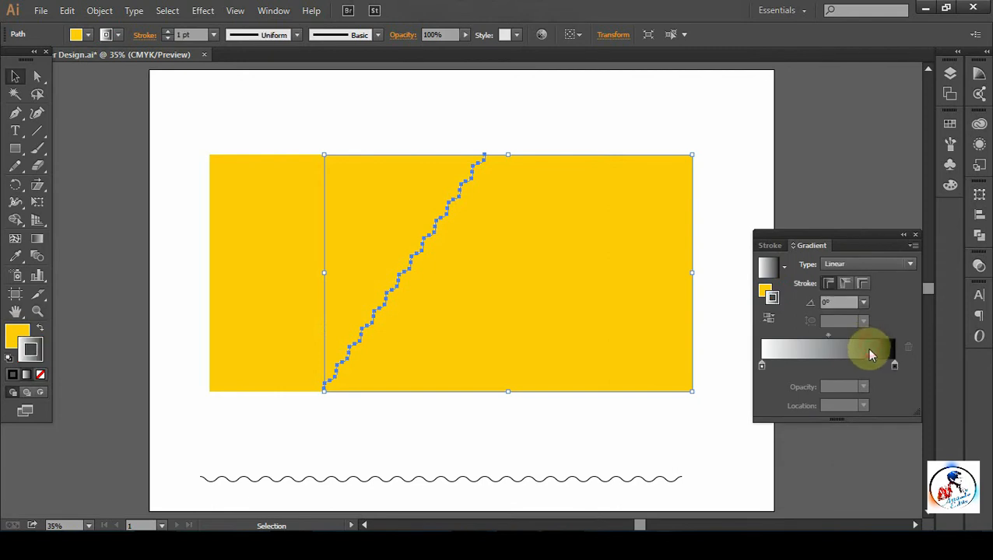
{"action": "left_click", "coordinate": [574, 297]}
{"action": "left_click", "coordinate": [894, 365]}
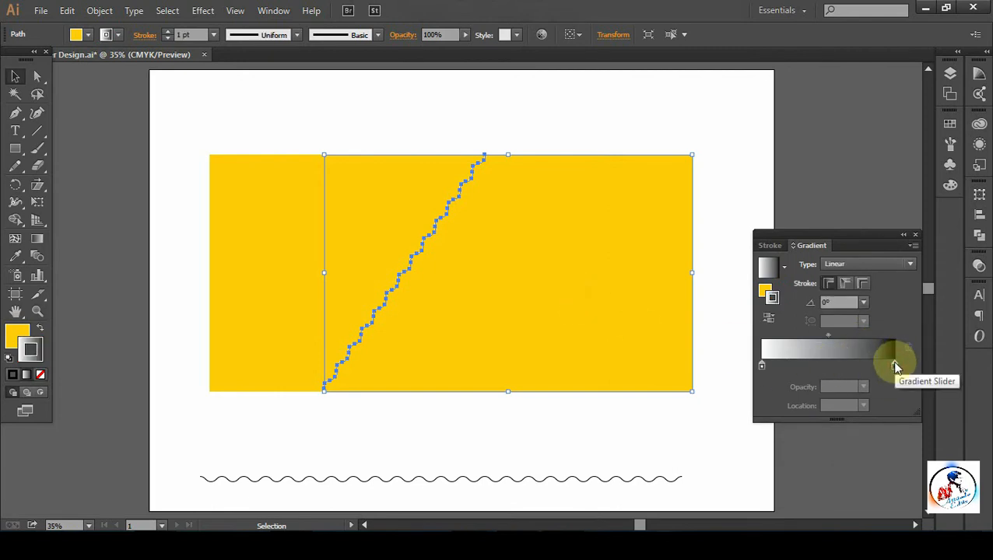
{"action": "left_click", "coordinate": [949, 122]}
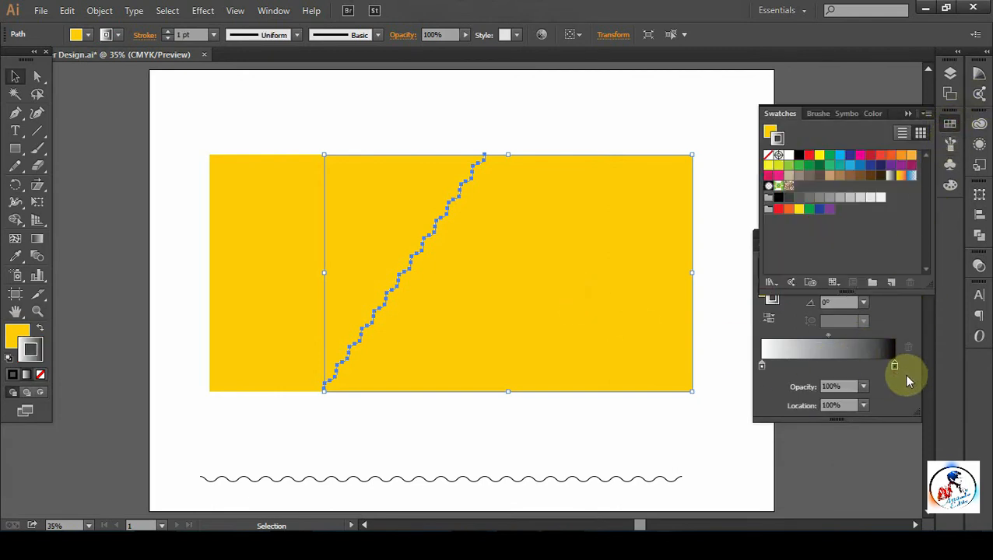
{"action": "left_click_drag", "start_coordinate": [880, 165], "coordinate": [889, 358]}
{"action": "left_click", "coordinate": [790, 352]}
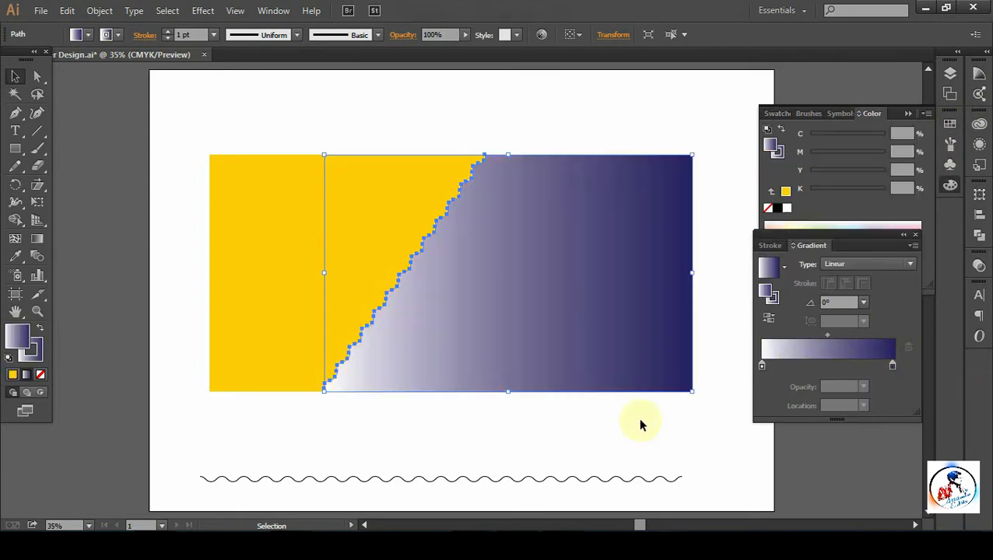
With the right piece's fill active, replace the gradient's white start colour with the blue #2B3990 swatch
{"action": "left_click", "coordinate": [643, 421]}
{"action": "left_click", "coordinate": [31, 352]}
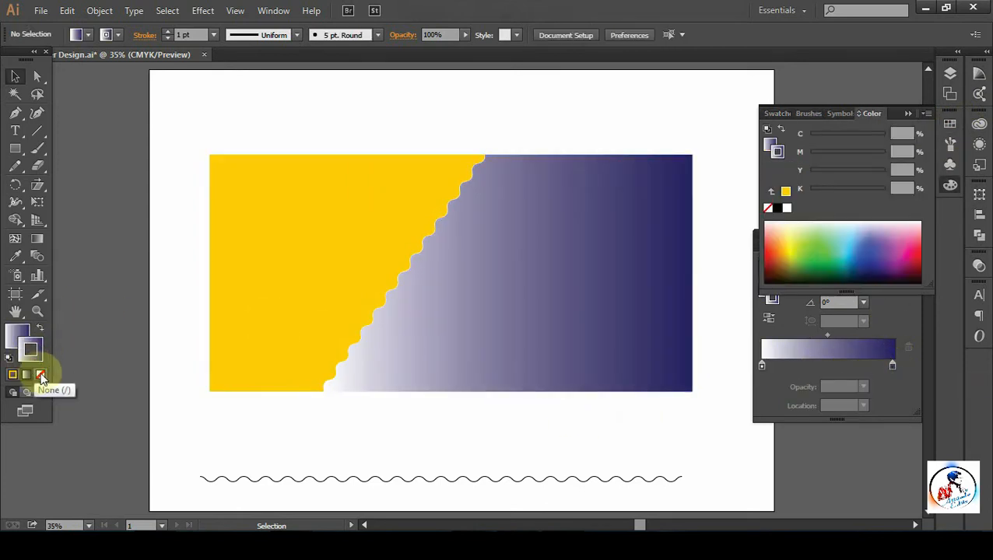
{"action": "left_click", "coordinate": [22, 337]}
{"action": "left_click", "coordinate": [590, 371]}
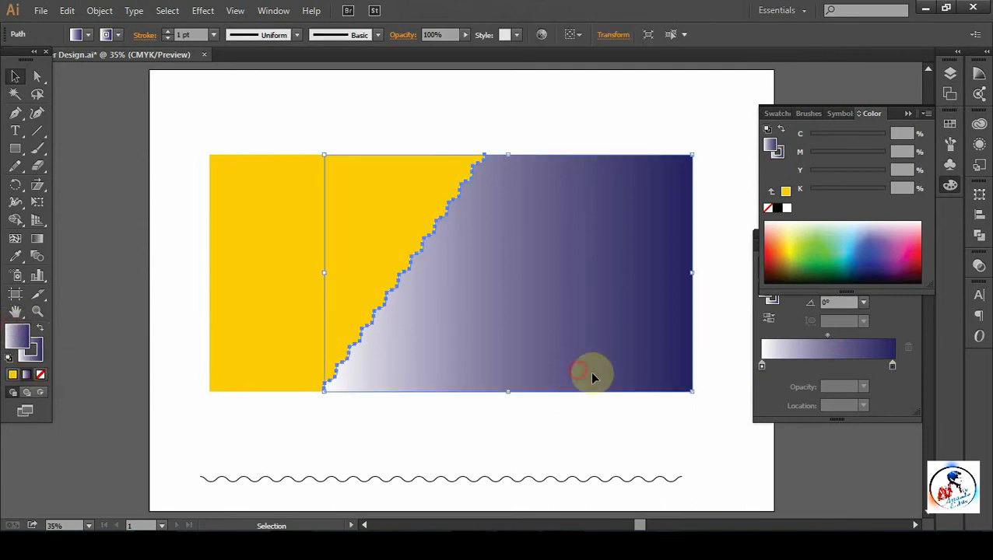
{"action": "left_click", "coordinate": [894, 367]}
{"action": "left_click", "coordinate": [763, 366]}
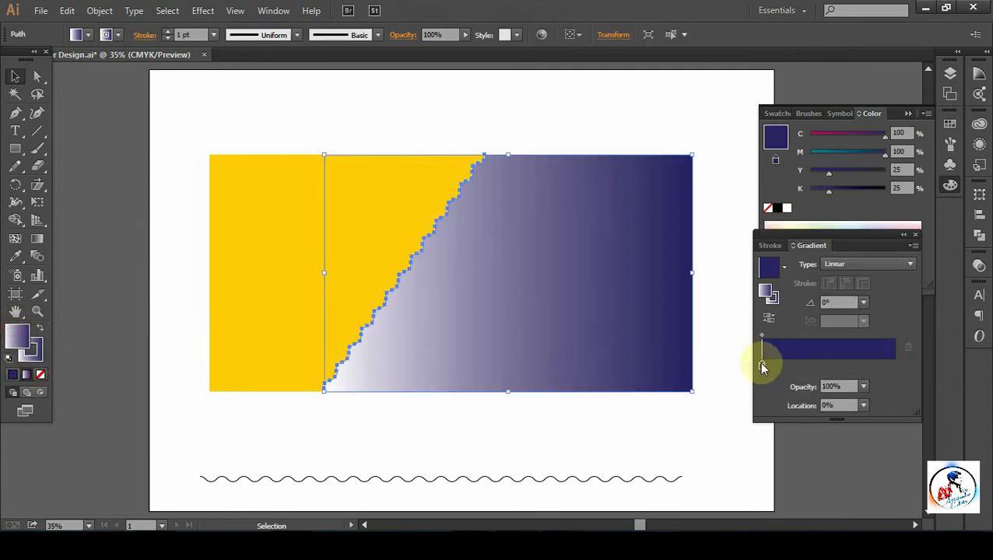
{"action": "left_click_drag", "start_coordinate": [763, 366], "coordinate": [894, 365]}
{"action": "left_click", "coordinate": [764, 366]}
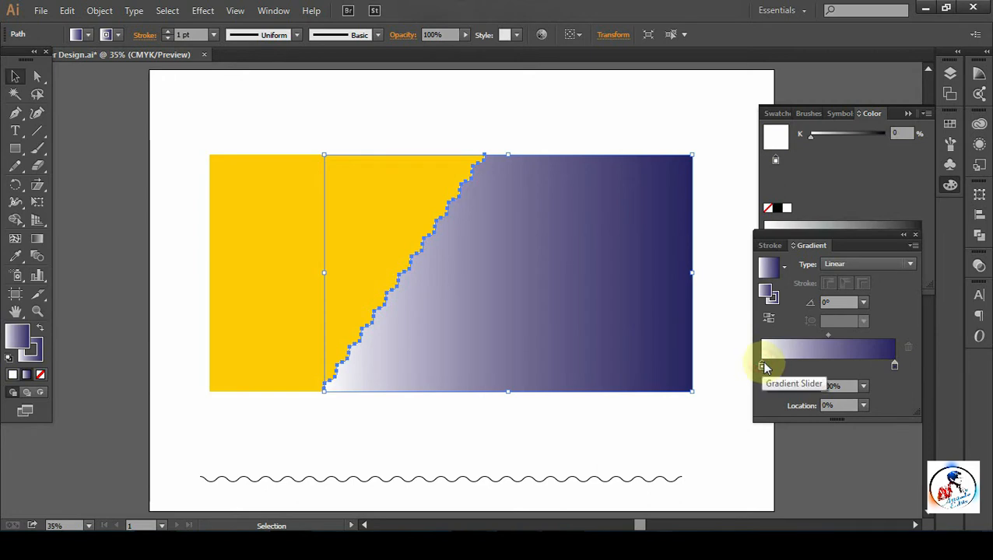
{"action": "left_click", "coordinate": [949, 124]}
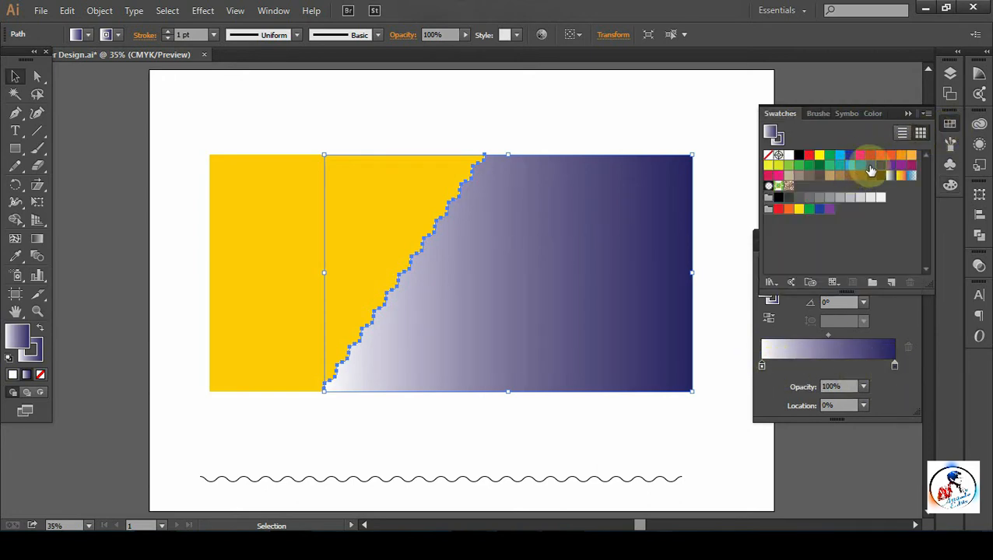
{"action": "left_click_drag", "start_coordinate": [871, 168], "coordinate": [760, 360]}
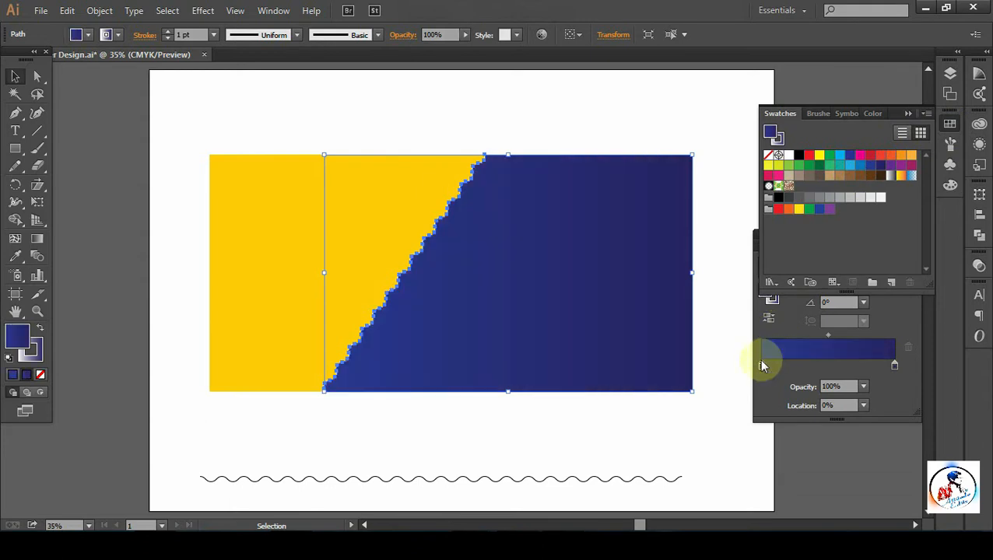
Try to recolour the gradient's end stop through the Color Picker
{"action": "left_click", "coordinate": [894, 365]}
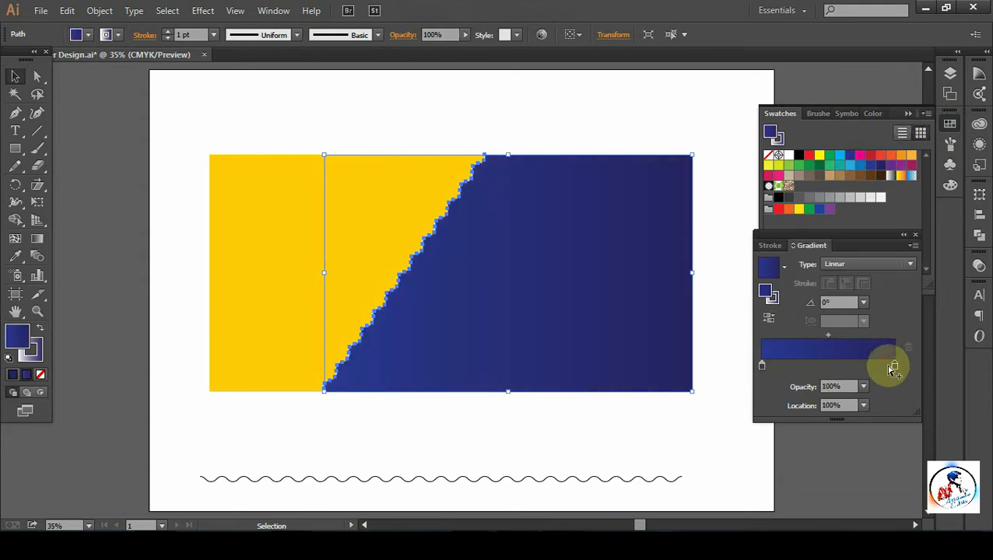
{"action": "double_click", "coordinate": [19, 336]}
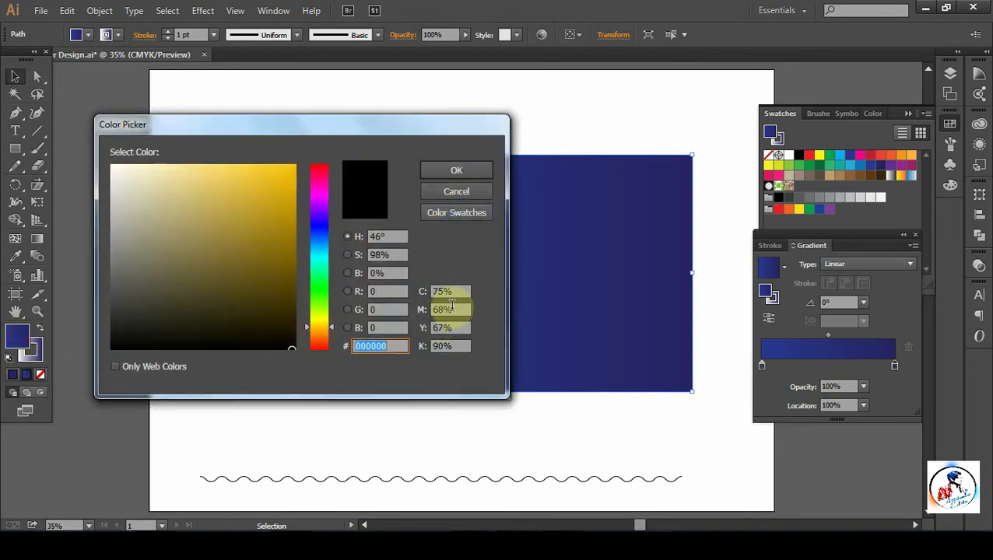
{"action": "left_click", "coordinate": [462, 173]}
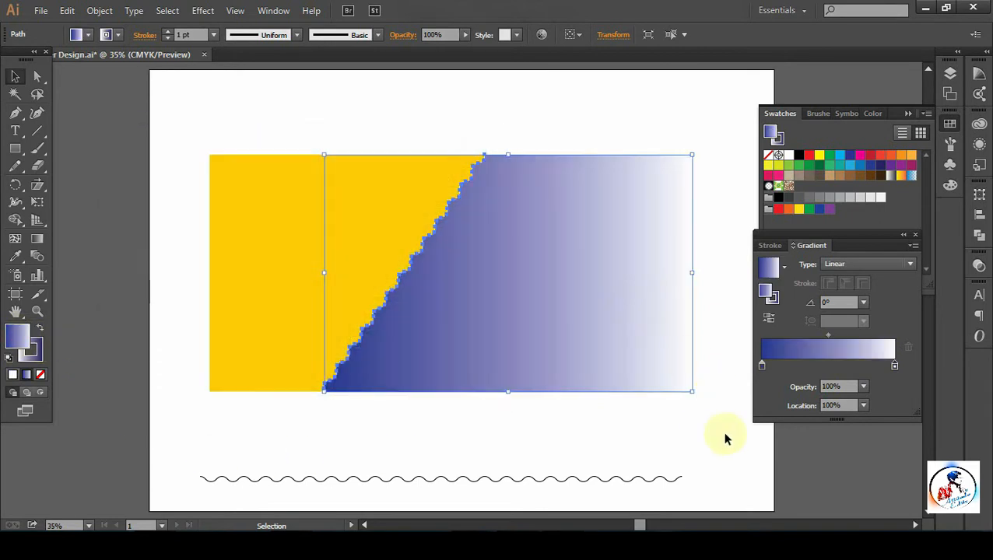
Deselect the artwork and set the stroke to None
{"action": "left_click", "coordinate": [653, 432]}
{"action": "left_click", "coordinate": [38, 356]}
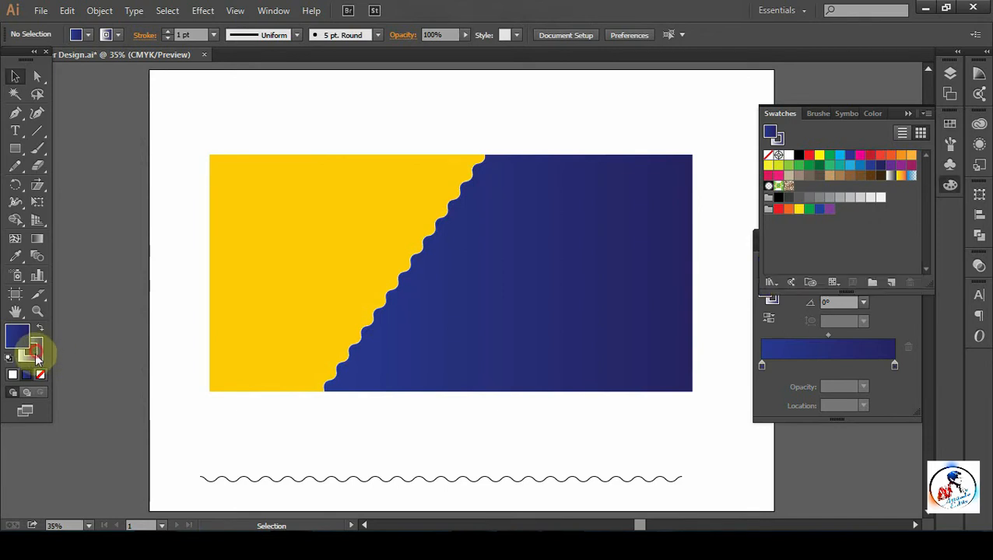
{"action": "left_click", "coordinate": [41, 374]}
Reselect the blue piece with its fill active and change its gradient type to Radial
{"action": "left_click", "coordinate": [17, 332]}
{"action": "left_click", "coordinate": [554, 325]}
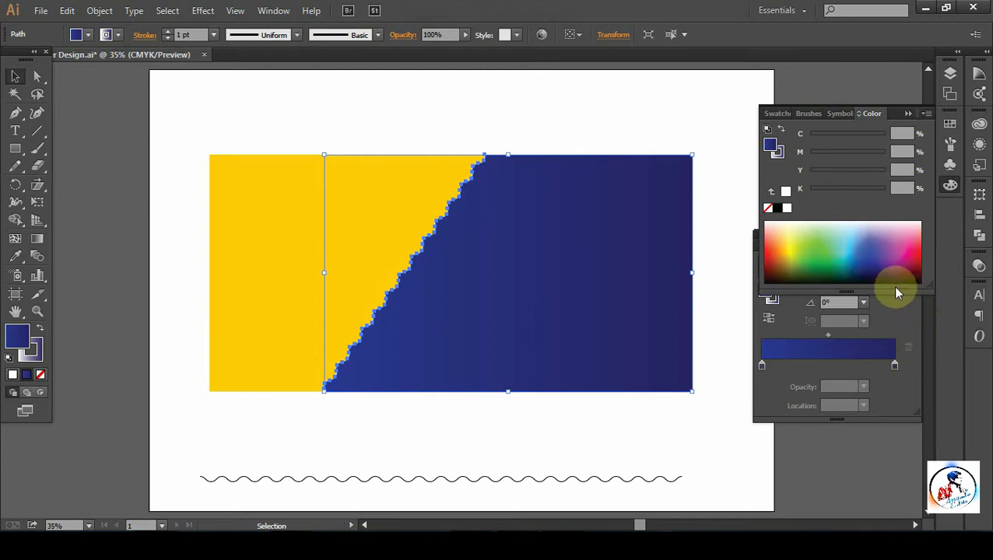
{"action": "left_click_drag", "start_coordinate": [880, 290], "coordinate": [875, 251]}
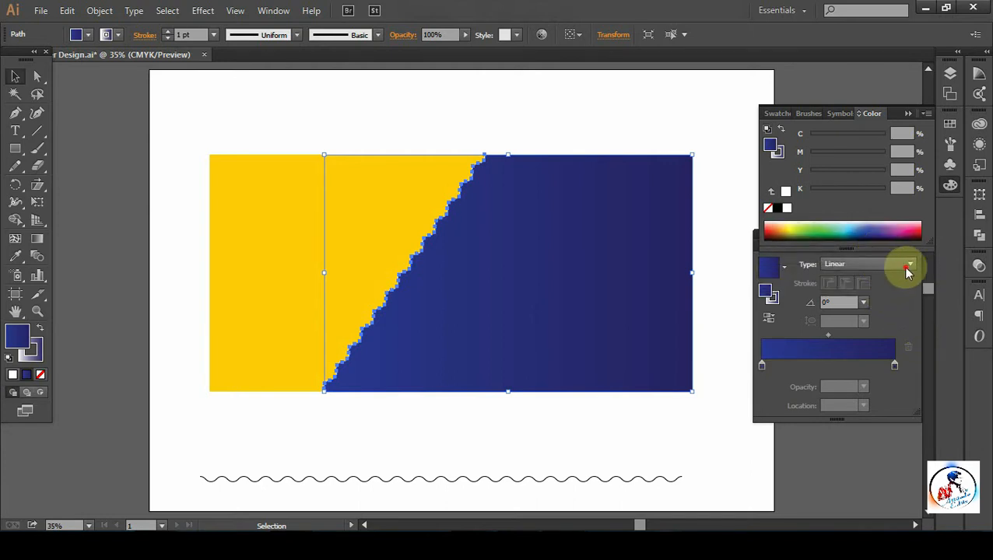
{"action": "left_click", "coordinate": [907, 265]}
{"action": "left_click", "coordinate": [848, 296]}
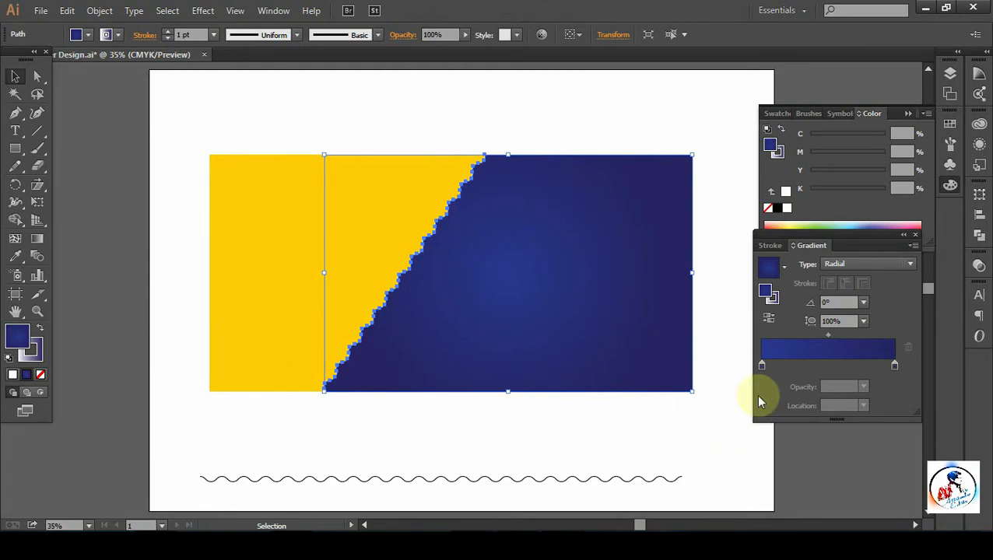
Switch the gradient's end colour to RGB sliders and darken it by setting blue to 73
{"action": "left_click", "coordinate": [895, 366]}
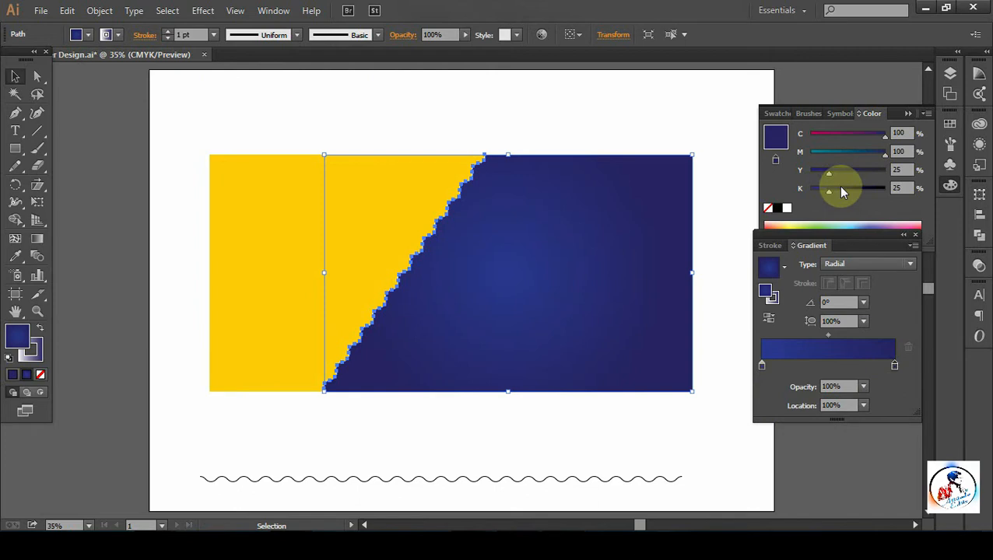
{"action": "left_click", "coordinate": [925, 113]}
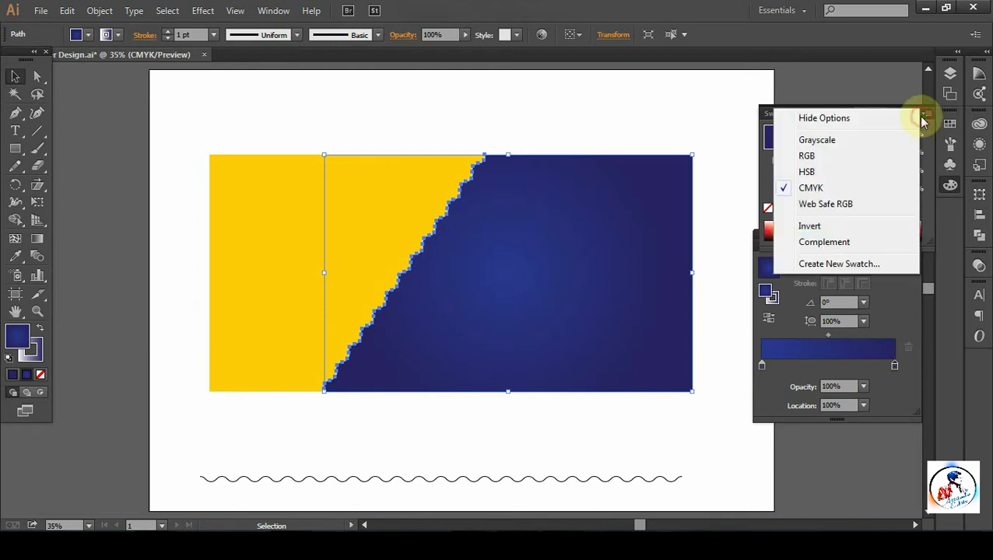
{"action": "left_click", "coordinate": [840, 156]}
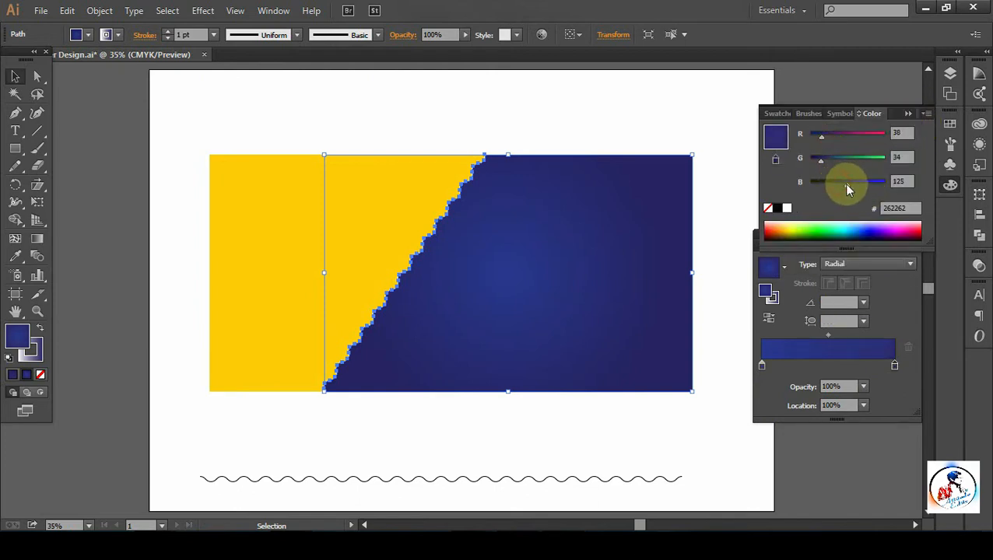
{"action": "left_click_drag", "start_coordinate": [846, 184], "coordinate": [829, 183]}
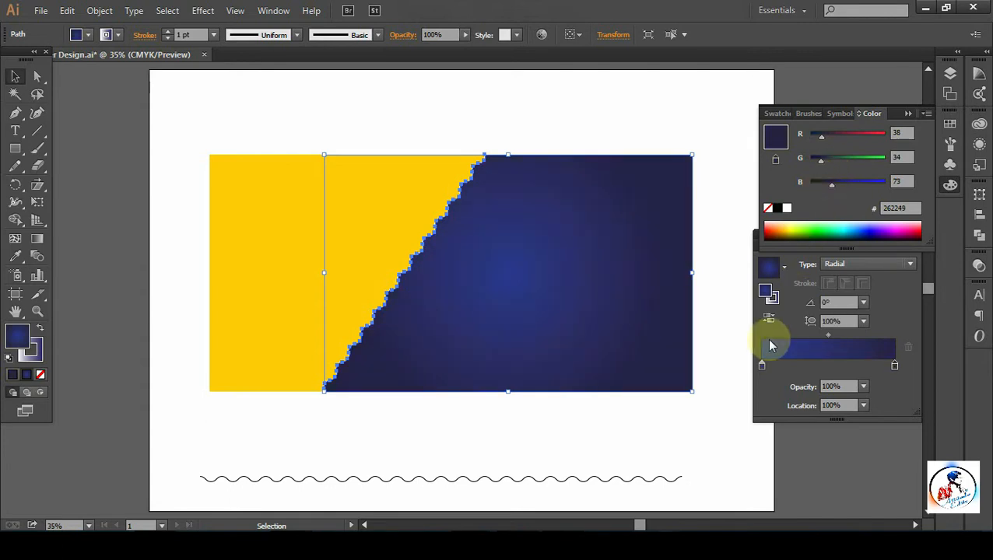
Change the radial gradient's start colour to teal with R 6, G 82, B 115
{"action": "left_click", "coordinate": [762, 365]}
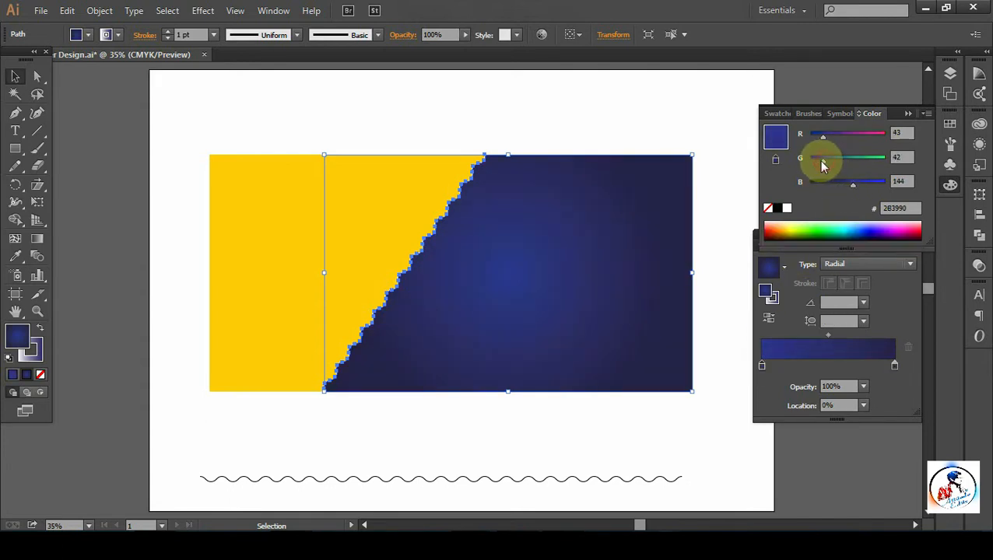
{"action": "left_click_drag", "start_coordinate": [820, 160], "coordinate": [834, 160]}
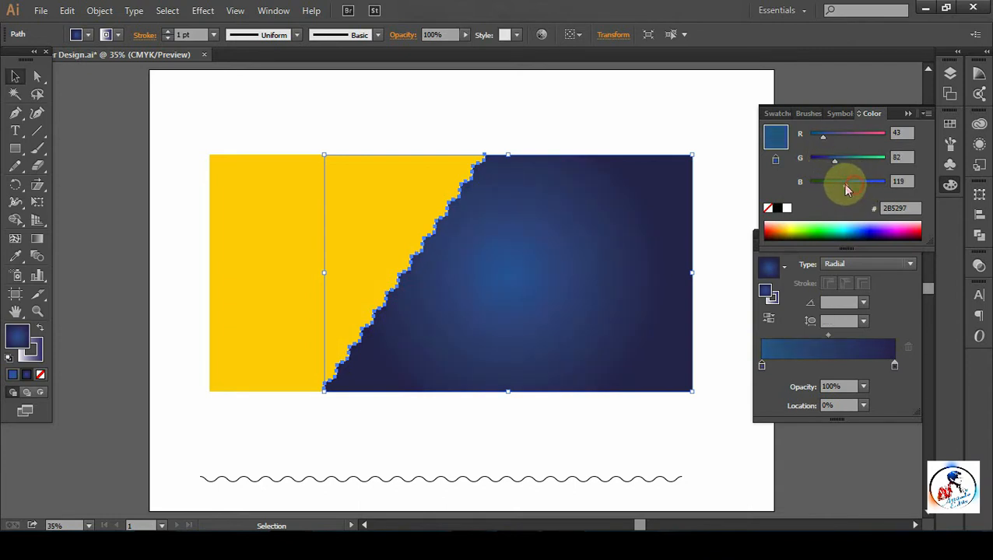
{"action": "mouse_move", "coordinate": [853, 185]}
{"action": "left_mouse_down"}
{"action": "mouse_move", "coordinate": [835, 181]}
{"action": "mouse_move", "coordinate": [845, 185]}
{"action": "left_mouse_up"}
{"action": "left_click_drag", "start_coordinate": [826, 139], "coordinate": [812, 135]}
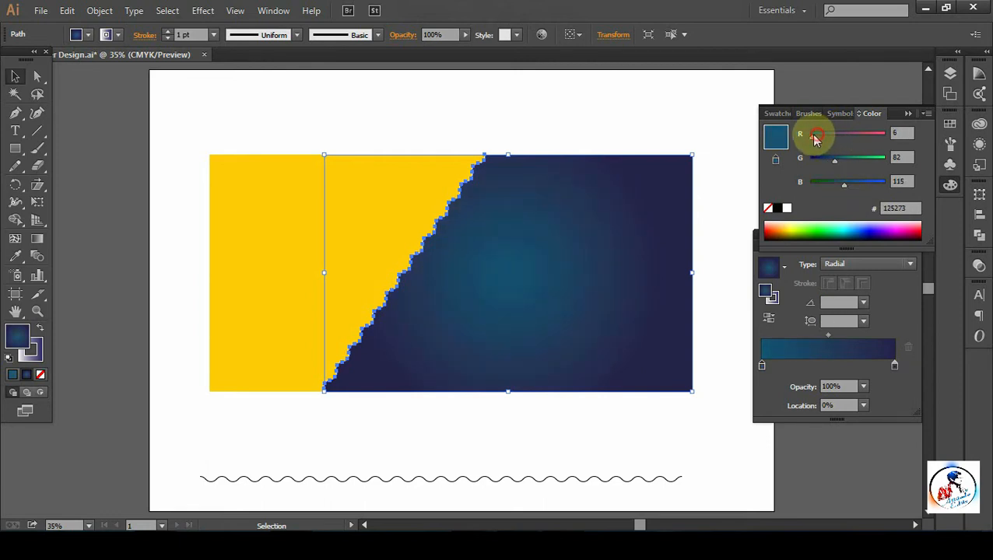
Redraw the radial gradient with the Gradient tool from the blue piece's lower middle toward its upper right at about 59.9°, then deselect it
{"action": "left_click", "coordinate": [726, 261]}
{"action": "left_click", "coordinate": [646, 289]}
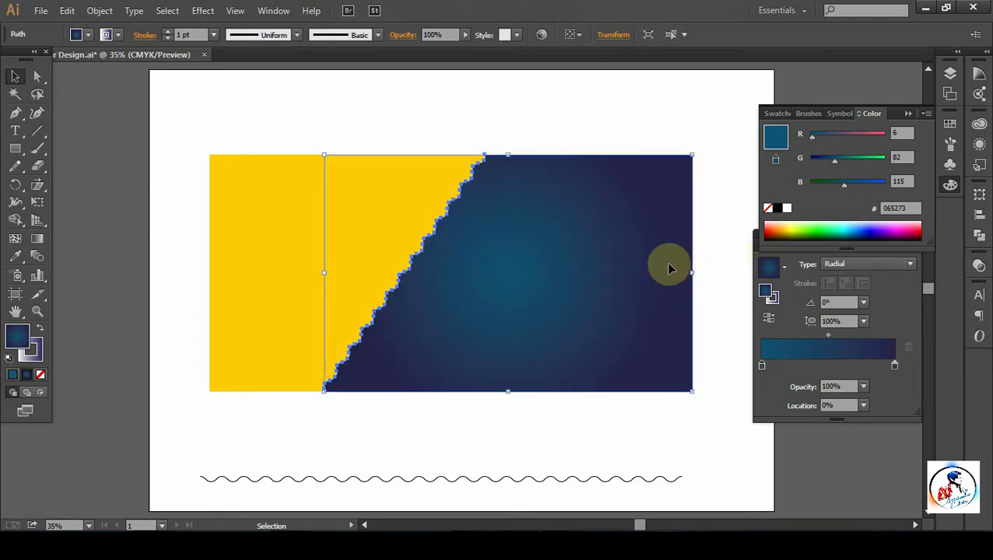
{"action": "left_click", "coordinate": [36, 238]}
{"action": "mouse_move", "coordinate": [508, 274]}
{"action": "left_mouse_down"}
{"action": "mouse_move", "coordinate": [516, 294]}
{"action": "mouse_move", "coordinate": [553, 282]}
{"action": "left_mouse_up"}
{"action": "left_click_drag", "start_coordinate": [708, 287], "coordinate": [745, 282]}
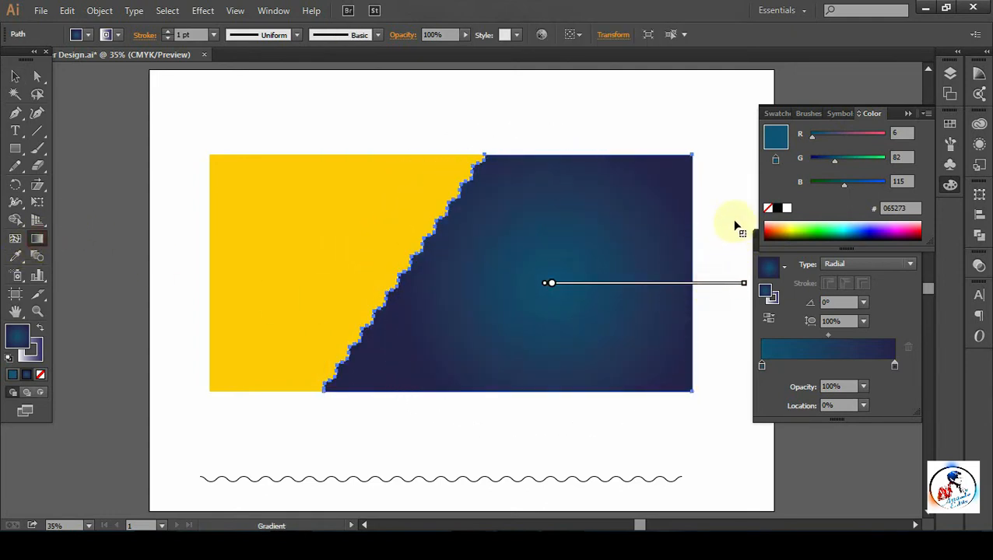
{"action": "left_click_drag", "start_coordinate": [535, 349], "coordinate": [680, 107]}
{"action": "left_click", "coordinate": [16, 78]}
{"action": "left_click", "coordinate": [434, 128]}
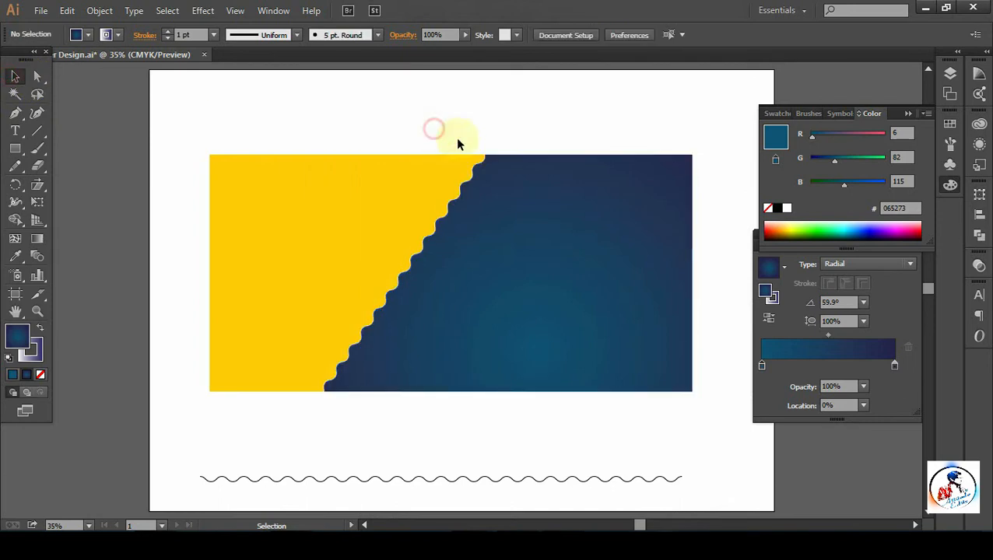
Collapse the open color and gradient settings to clear the workspace around the artboard
{"action": "left_click_drag", "start_coordinate": [627, 311], "coordinate": [525, 296]}
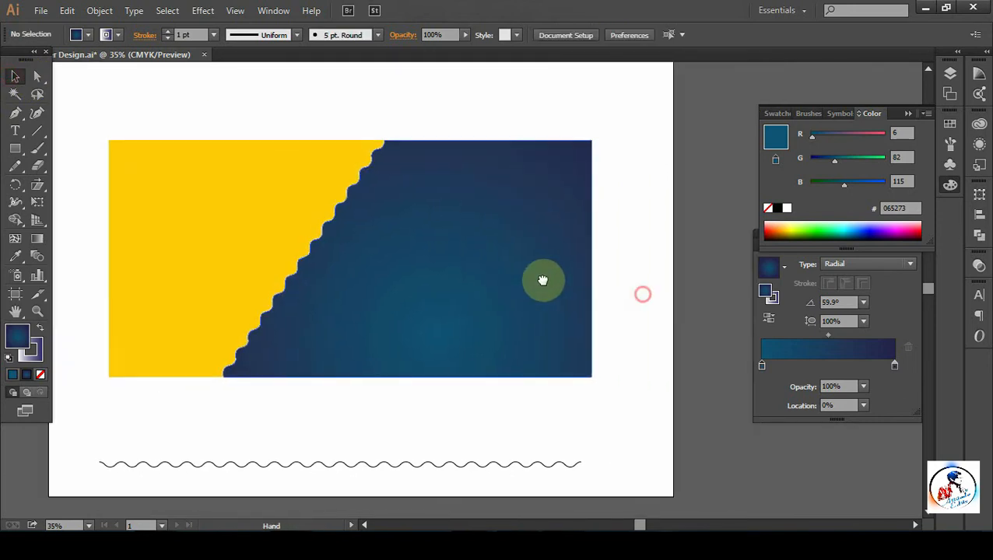
{"action": "left_click", "coordinate": [908, 114]}
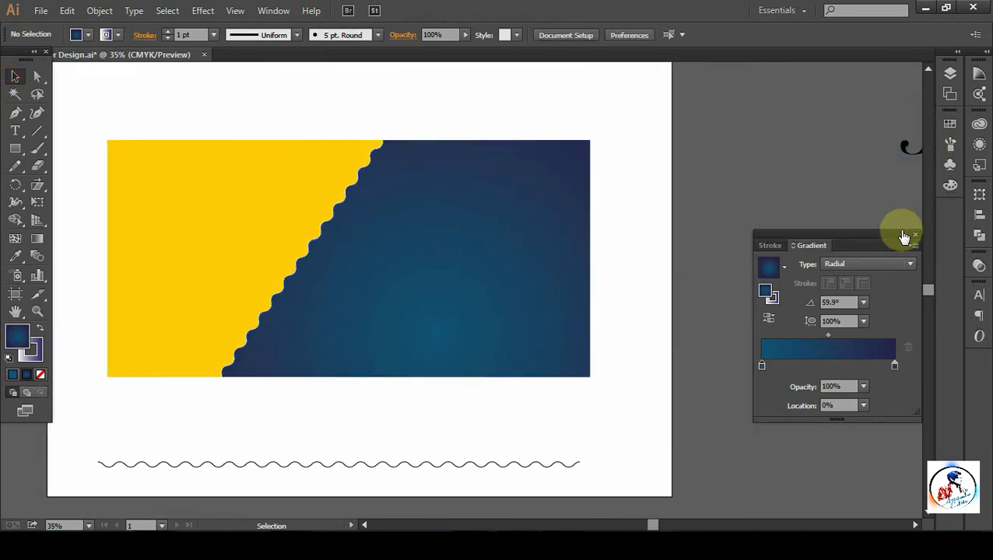
{"action": "left_click", "coordinate": [902, 235]}
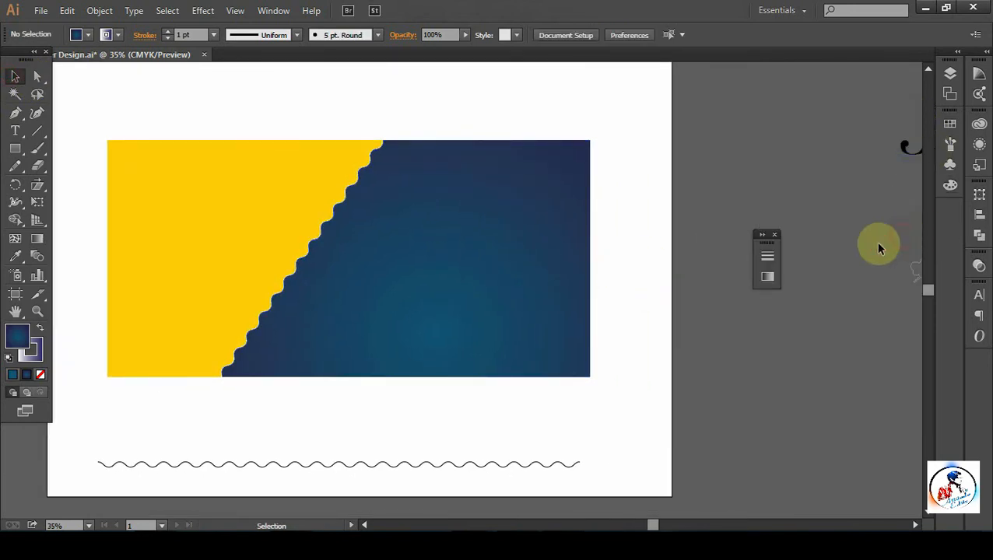
Dock the floating Stroke and Gradient panels with the other collapsed panels
{"action": "left_click", "coordinate": [763, 236]}
{"action": "left_click_drag", "start_coordinate": [869, 233], "coordinate": [952, 209]}
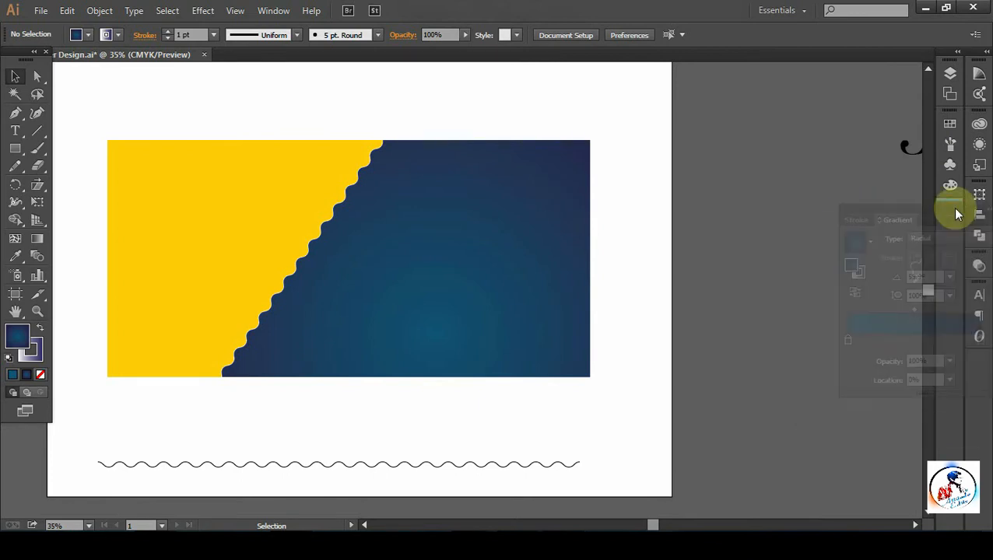
Move the prepared heading, icons and food artwork on the pasteboard closer to the artboard's right edge
{"action": "key", "text": "ctrl+minus"}
{"action": "left_click_drag", "start_coordinate": [750, 249], "coordinate": [713, 346]}
{"action": "left_click_drag", "start_coordinate": [899, 232], "coordinate": [900, 233]}
{"action": "left_click_drag", "start_coordinate": [842, 183], "coordinate": [705, 169]}
{"action": "left_click", "coordinate": [674, 109]}
{"action": "key", "text": "ctrl+plus"}
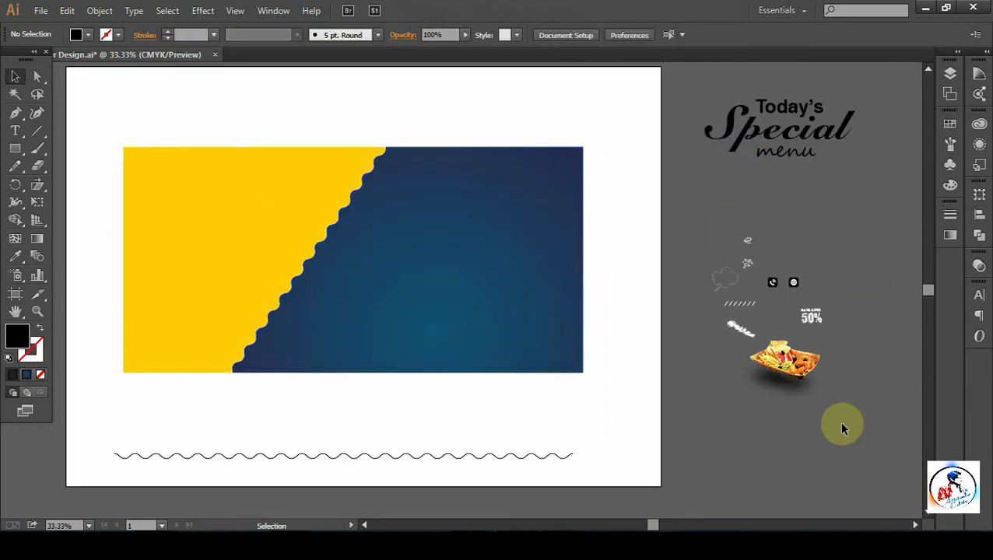
Move the food tray group onto the wavy boundary of the design and bring it to the front
{"action": "left_click_drag", "start_coordinate": [767, 368], "coordinate": [323, 308]}
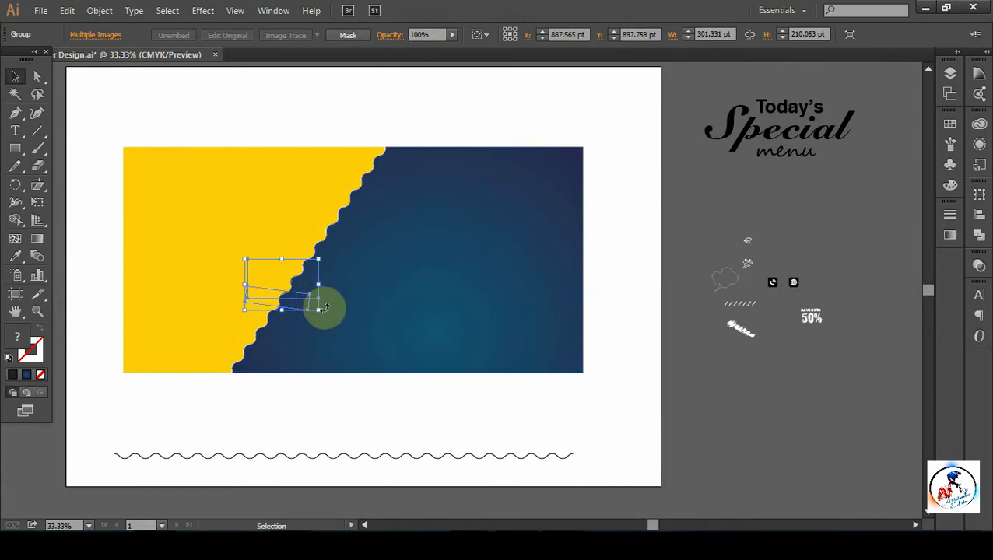
{"action": "right_click", "coordinate": [309, 295]}
{"action": "mouse_move", "coordinate": [381, 402]}
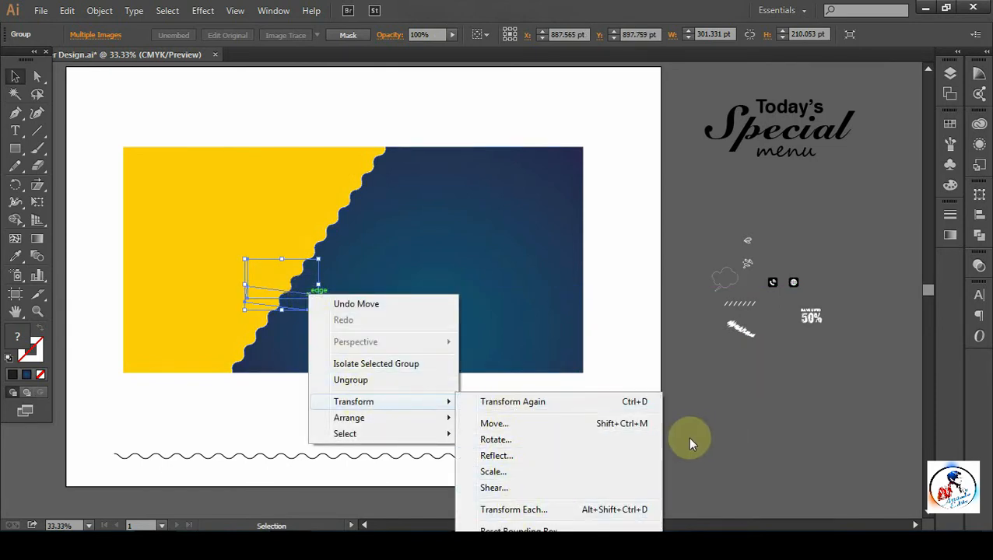
{"action": "mouse_move", "coordinate": [366, 426]}
{"action": "left_click", "coordinate": [492, 418]}
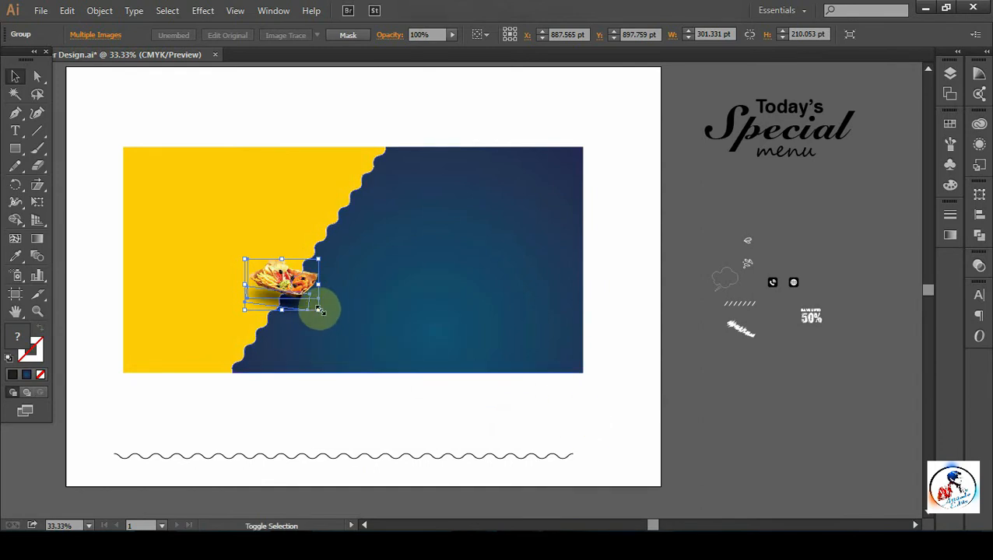
Enlarge the food tray group to about 861 × 600 pt and shift it slightly up and left
{"action": "left_click_drag", "start_coordinate": [319, 309], "coordinate": [398, 359]}
{"action": "left_click", "coordinate": [527, 411]}
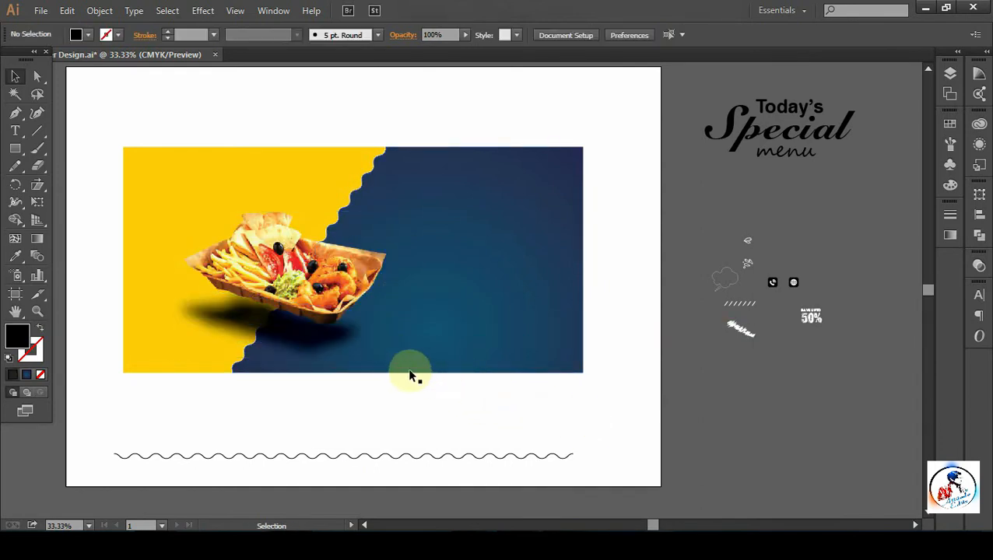
{"action": "left_click_drag", "start_coordinate": [330, 298], "coordinate": [325, 282]}
{"action": "left_click", "coordinate": [654, 426]}
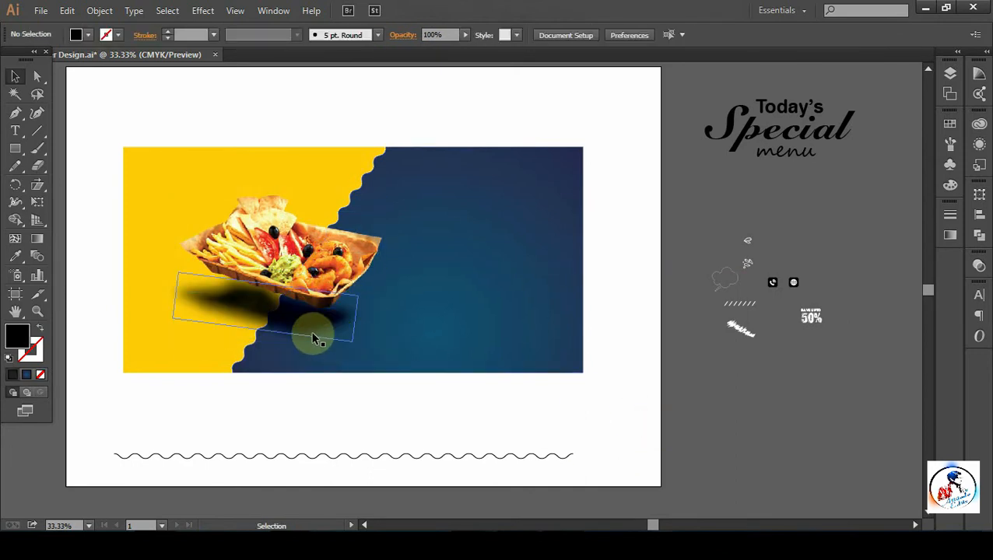
{"action": "left_click", "coordinate": [344, 276]}
{"action": "left_click", "coordinate": [331, 335]}
{"action": "left_click", "coordinate": [437, 384]}
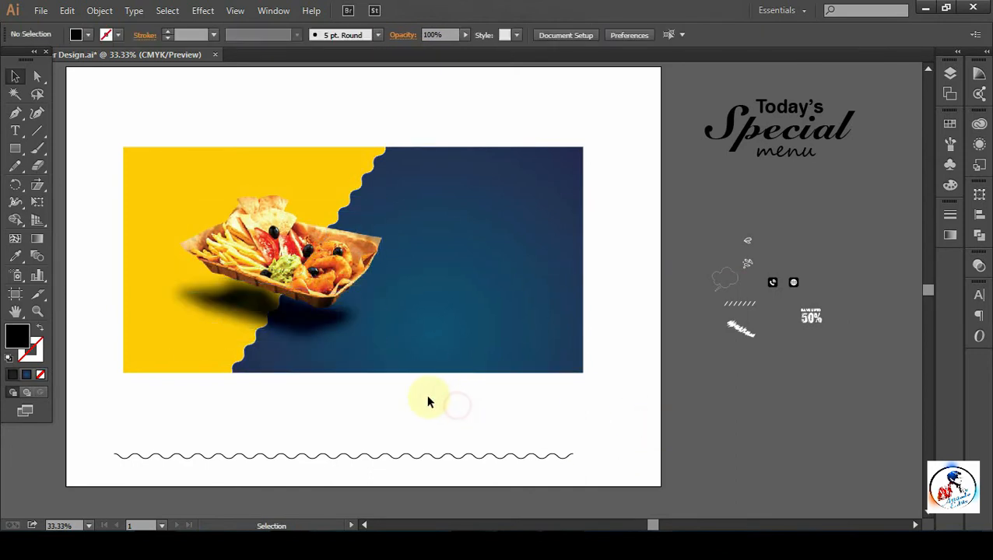
Group the yellow and blue background pieces together
{"action": "left_click", "coordinate": [442, 370]}
{"action": "left_click", "coordinate": [162, 358], "text": "shift"}
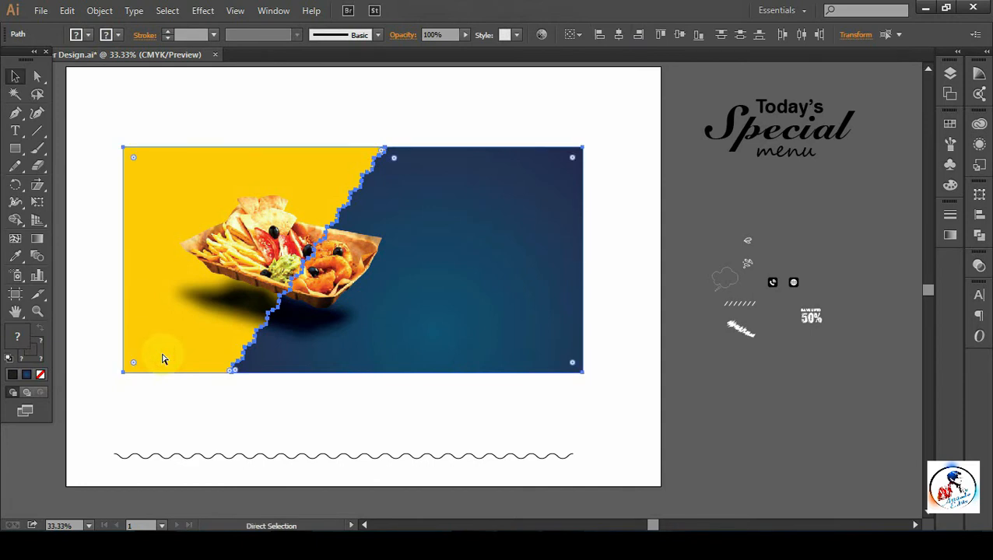
{"action": "left_click", "coordinate": [334, 378]}
{"action": "left_click", "coordinate": [334, 375]}
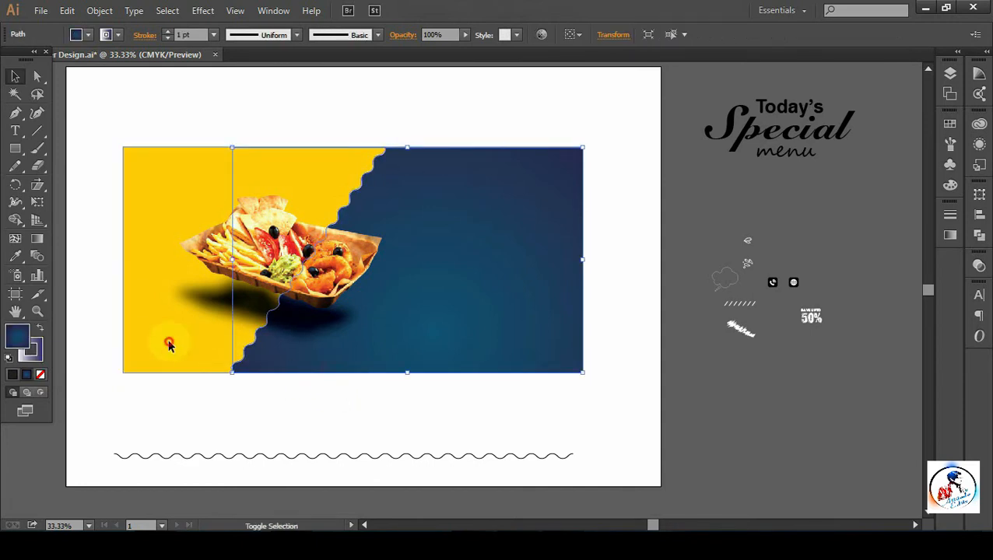
{"action": "left_click", "coordinate": [168, 340], "text": "shift"}
{"action": "key", "text": "ctrl+g"}
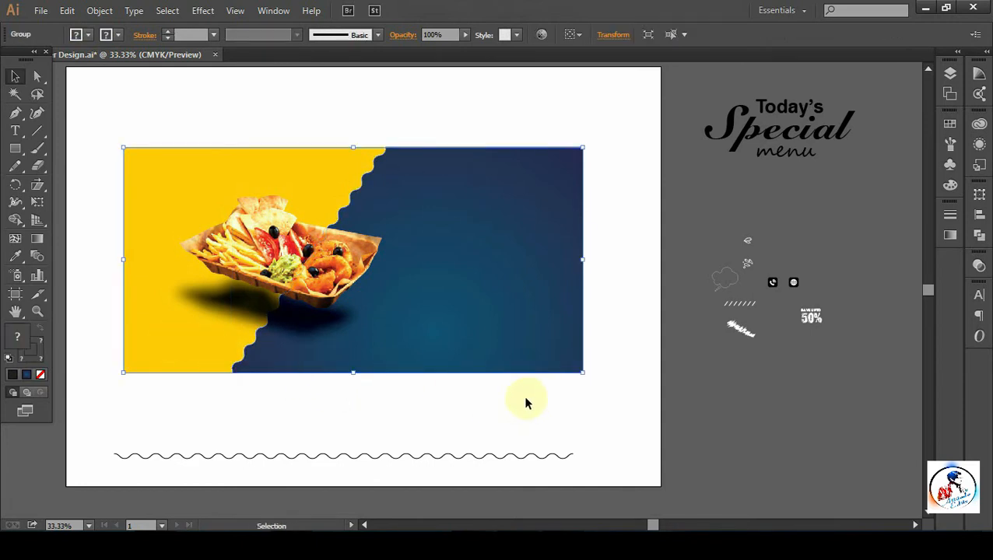
Lock the grouped yellow and blue background within Layer 1
{"action": "key", "text": "F7"}
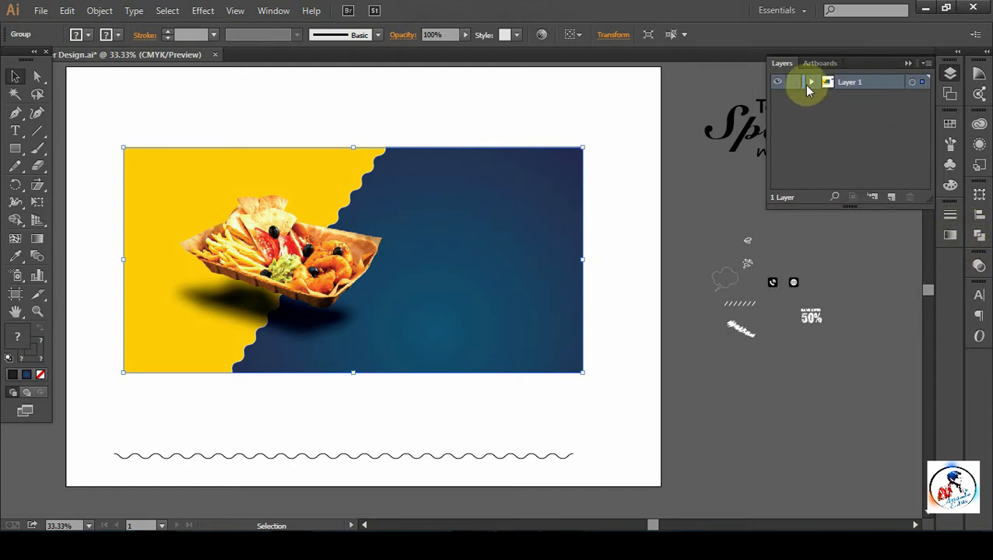
{"action": "left_click", "coordinate": [810, 82]}
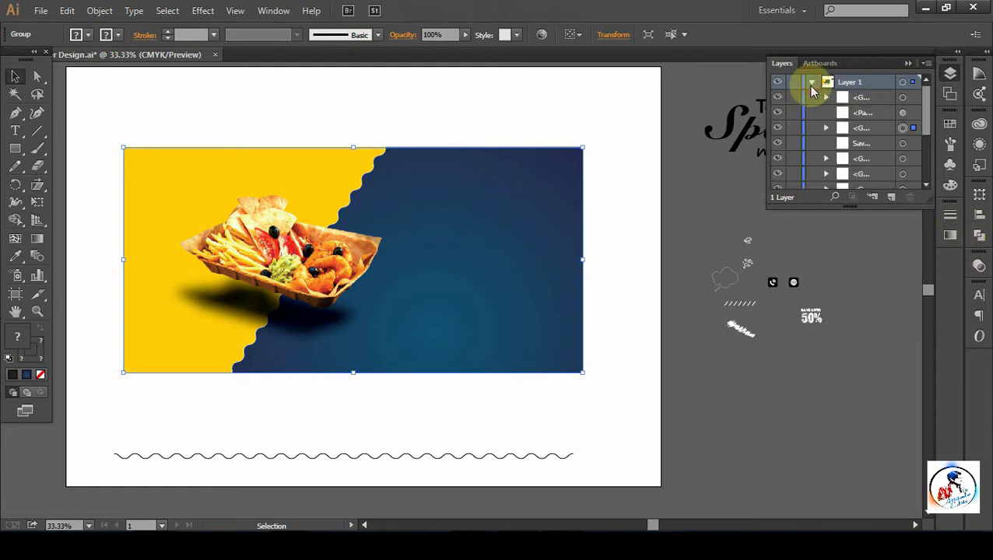
{"action": "left_click", "coordinate": [793, 128]}
Ungroup the food tray image from its shadow and deselect both
{"action": "left_click", "coordinate": [277, 335]}
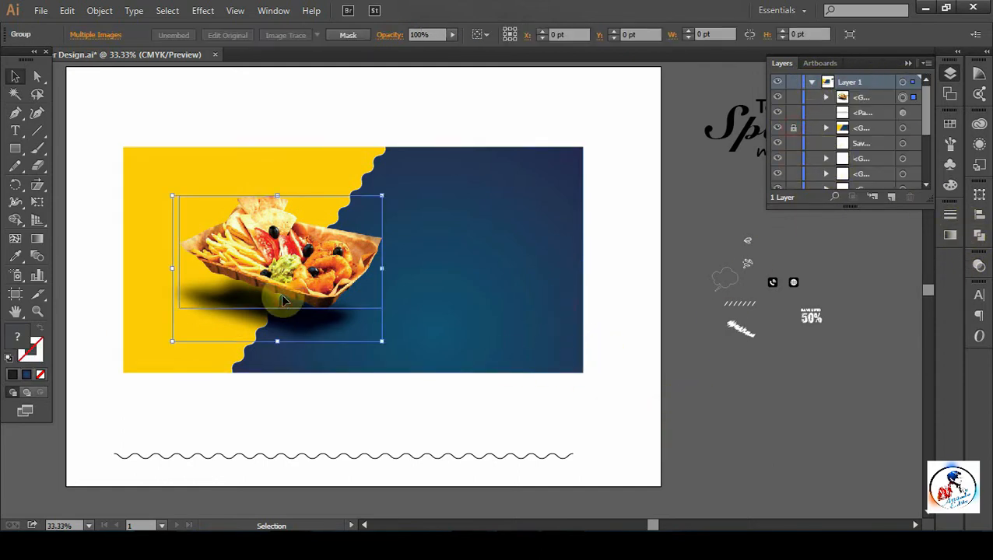
{"action": "right_click", "coordinate": [274, 285]}
{"action": "left_click", "coordinate": [316, 371]}
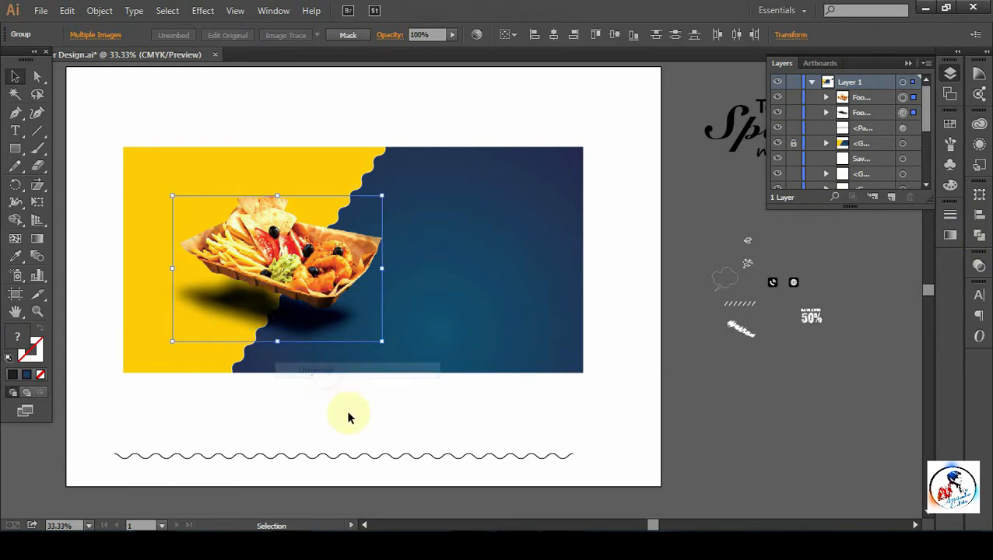
{"action": "left_click", "coordinate": [348, 415]}
Reduce the food tray shadow's opacity to 60%, keeping its Multiply blending mode
{"action": "left_click", "coordinate": [298, 330]}
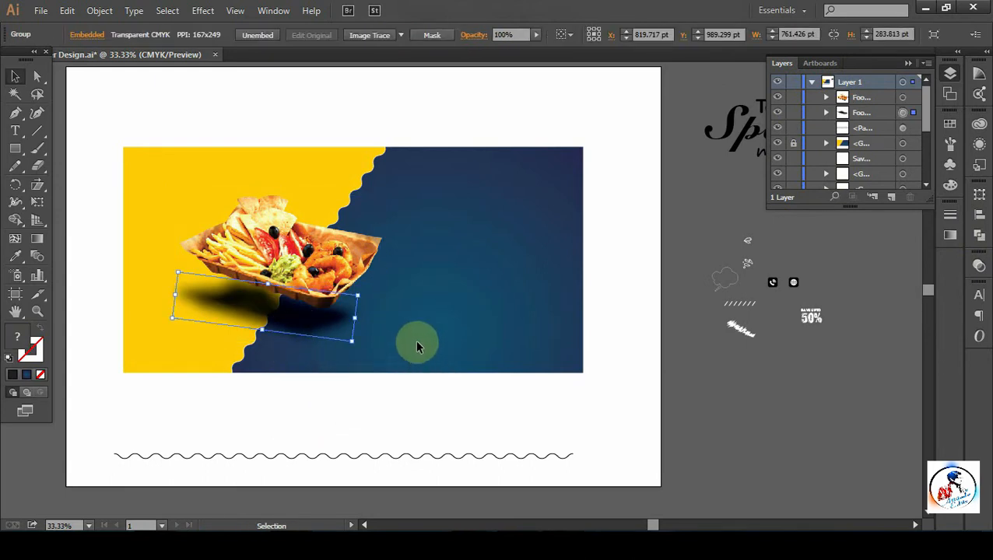
{"action": "left_click", "coordinate": [978, 144]}
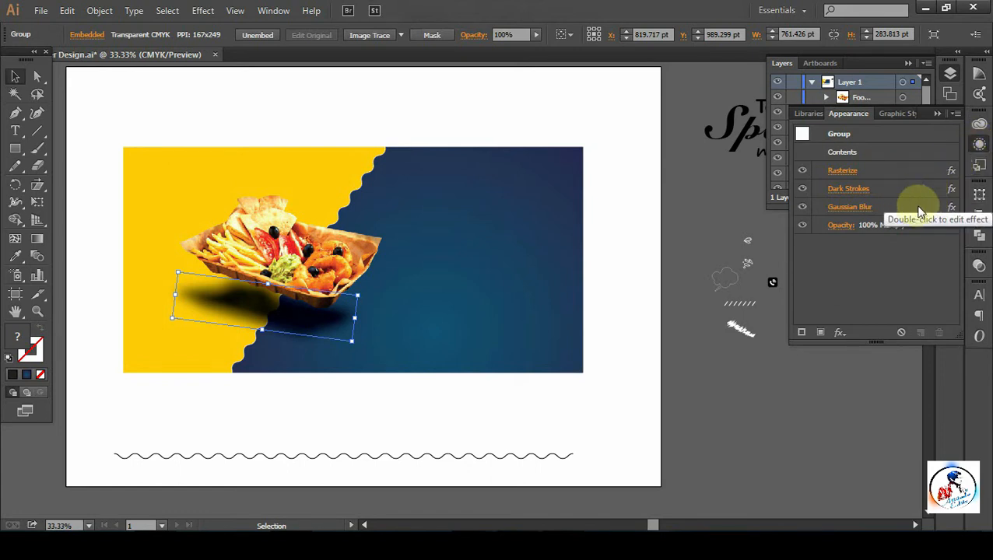
{"action": "left_click", "coordinate": [858, 223]}
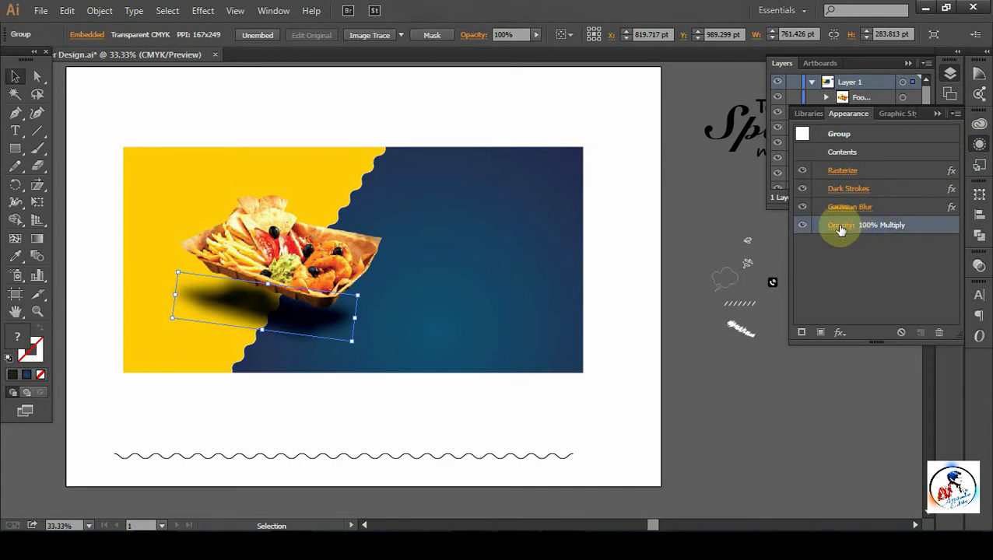
{"action": "left_click", "coordinate": [840, 227]}
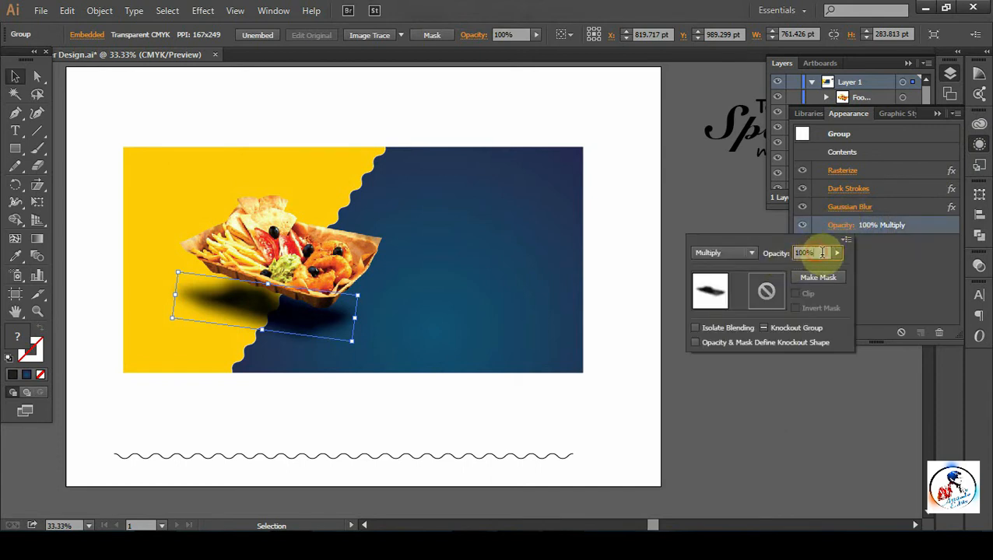
{"action": "left_click", "coordinate": [837, 253]}
{"action": "left_click_drag", "start_coordinate": [839, 267], "coordinate": [815, 269]}
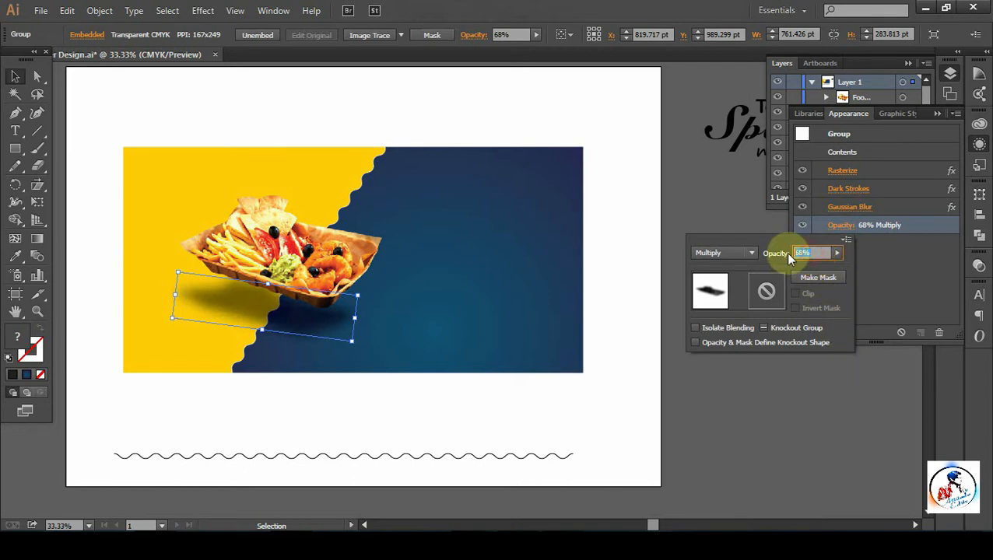
{"action": "type", "text": "60"}
{"action": "key", "text": "Return"}
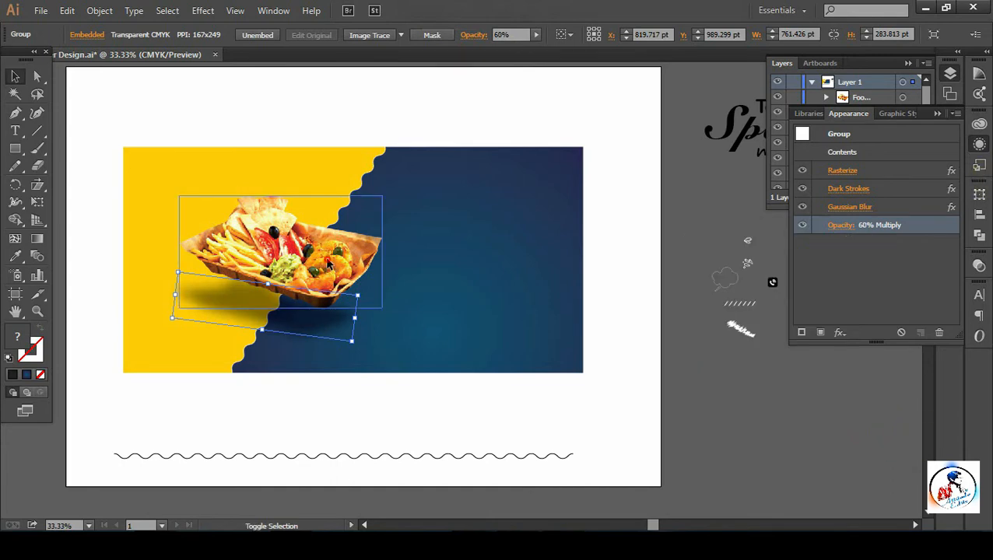
Group the food tray with its shadow and enlarge the group from its centre to about 1009 × 704 pt
{"action": "left_click", "coordinate": [328, 264], "text": "shift"}
{"action": "key", "text": "ctrl+g"}
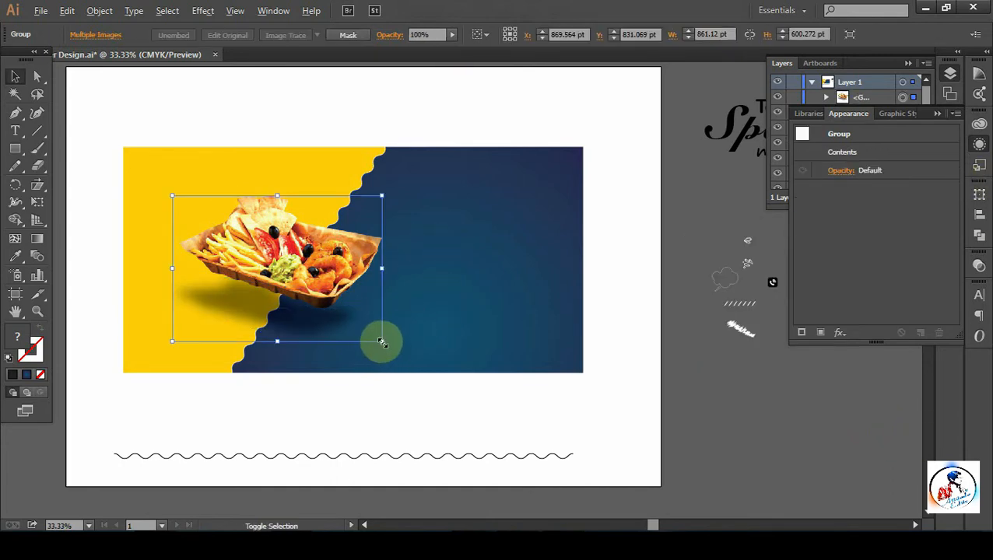
{"action": "left_click_drag", "start_coordinate": [381, 342], "coordinate": [402, 355]}
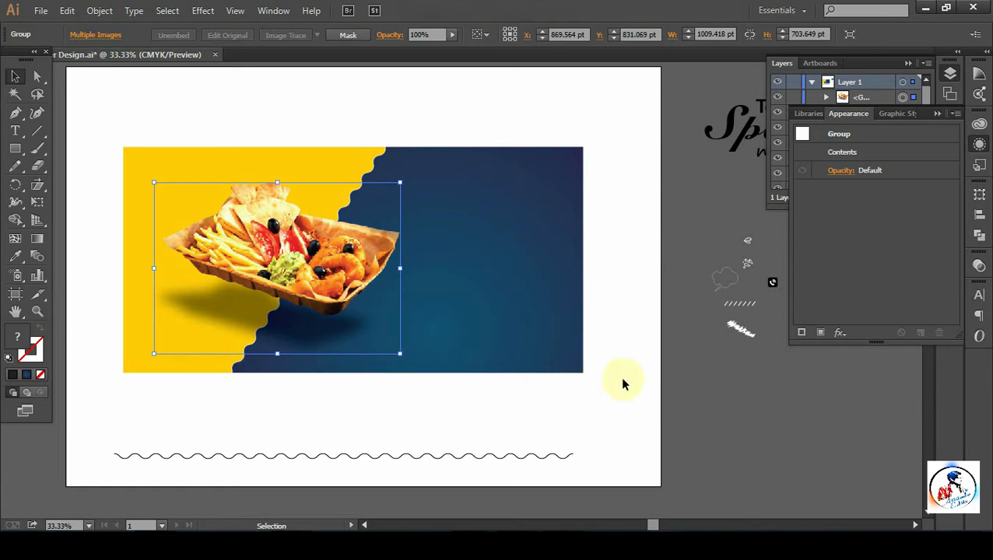
{"action": "left_click", "coordinate": [661, 395]}
Shrink the shadow inside the food group to about 817 × 304 pt and nudge it 7 pt upward
{"action": "left_click", "coordinate": [324, 345]}
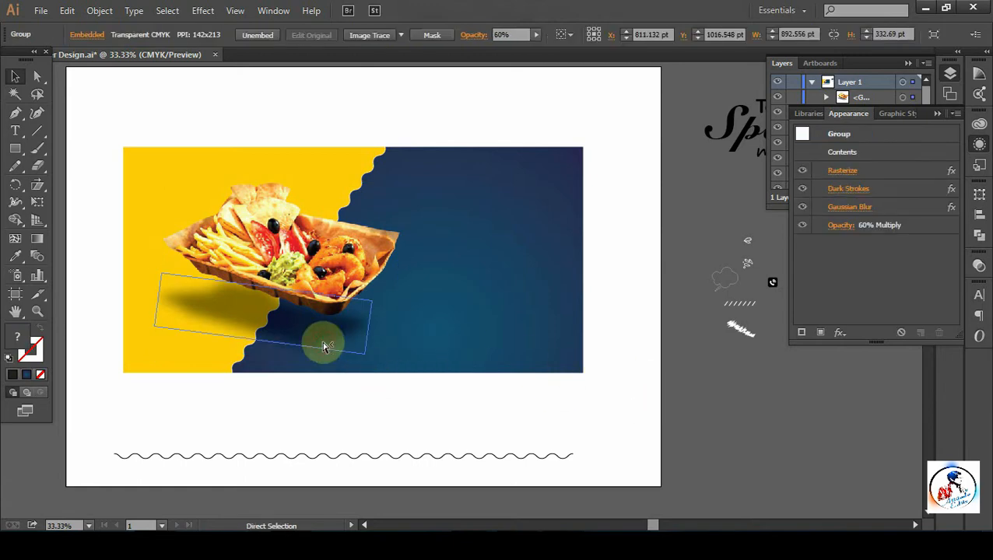
{"action": "left_click_drag", "start_coordinate": [366, 356], "coordinate": [355, 352]}
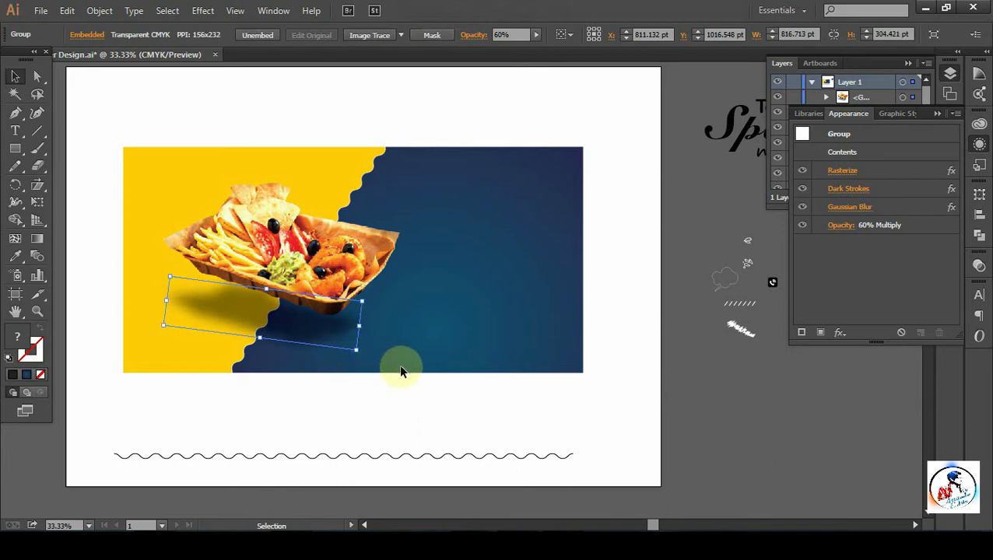
{"action": "key", "text": "Up"}
{"action": "key", "text": "Up"}
{"action": "key", "text": "Up"}
{"action": "key", "text": "Up"}
{"action": "key", "text": "Up"}
{"action": "key", "text": "Up"}
{"action": "key", "text": "Up"}
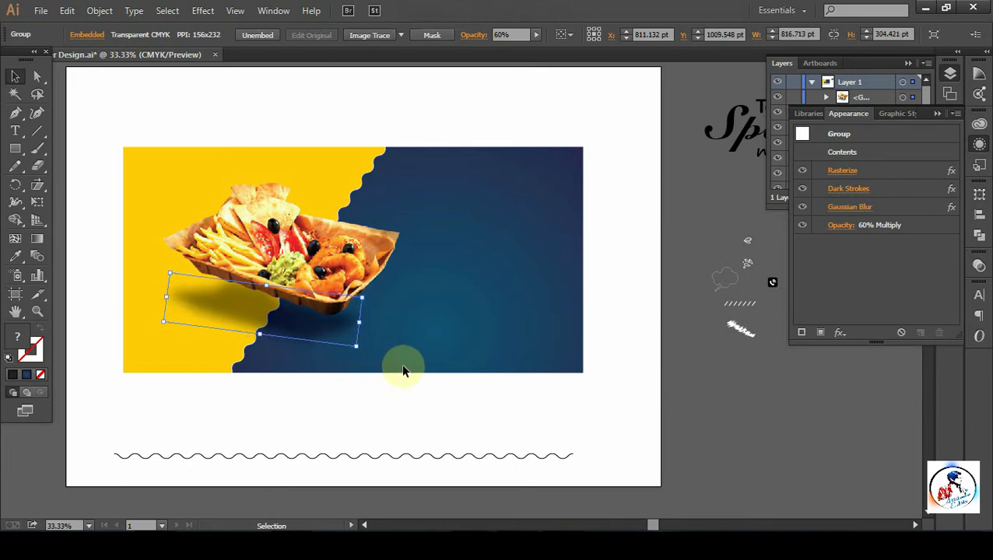
{"action": "left_click", "coordinate": [406, 366]}
Move the "Today's Special menu" heading onto the upper part of the blue side and bring it to the front
{"action": "left_click", "coordinate": [740, 150]}
{"action": "left_click_drag", "start_coordinate": [739, 150], "coordinate": [447, 227]}
{"action": "right_click", "coordinate": [521, 226]}
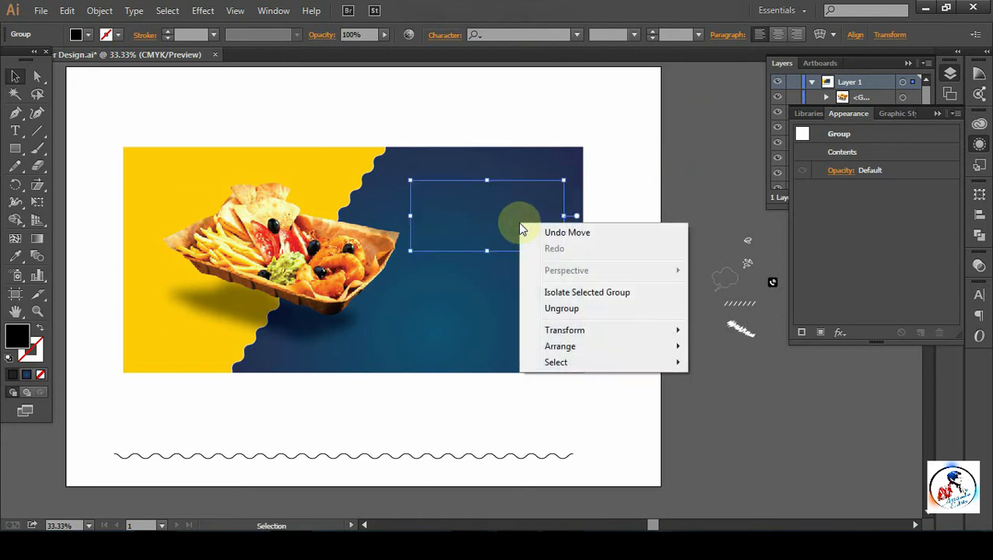
{"action": "mouse_move", "coordinate": [572, 352]}
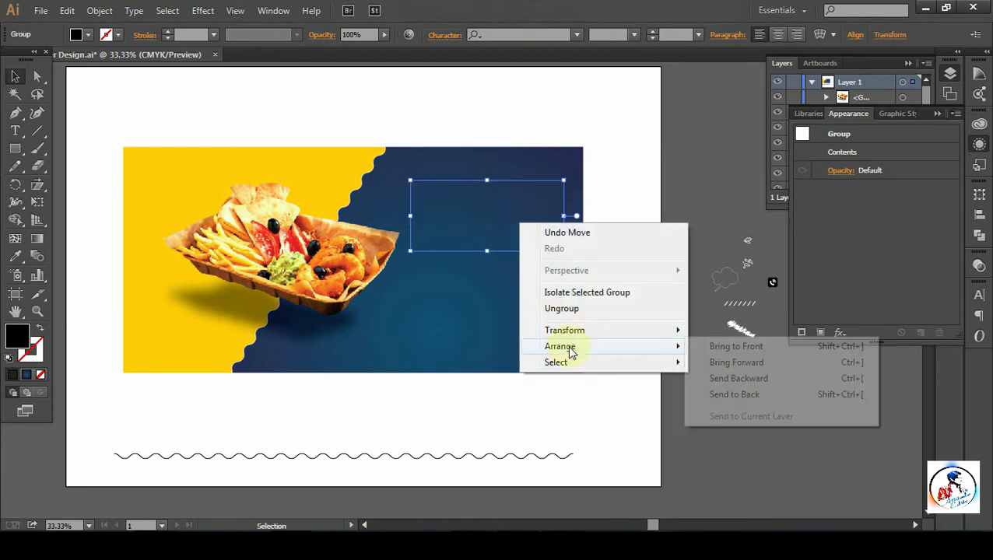
{"action": "left_click", "coordinate": [732, 348]}
{"action": "left_click", "coordinate": [713, 389]}
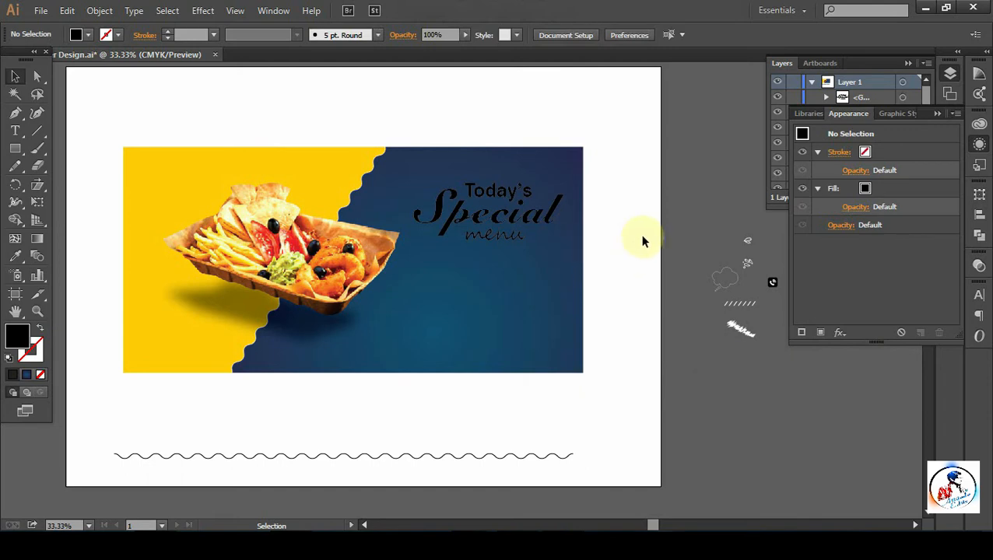
Ungroup the "Today's Special menu" heading into separate text objects and deselect them
{"action": "key", "text": "ctrl+plus"}
{"action": "left_click_drag", "start_coordinate": [488, 217], "coordinate": [401, 262]}
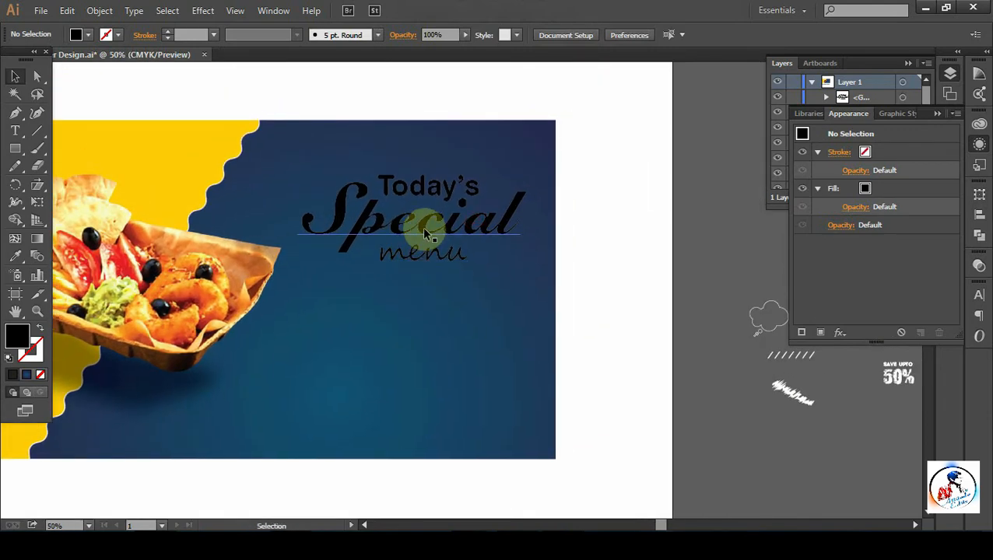
{"action": "left_click", "coordinate": [425, 233]}
{"action": "right_click", "coordinate": [425, 233]}
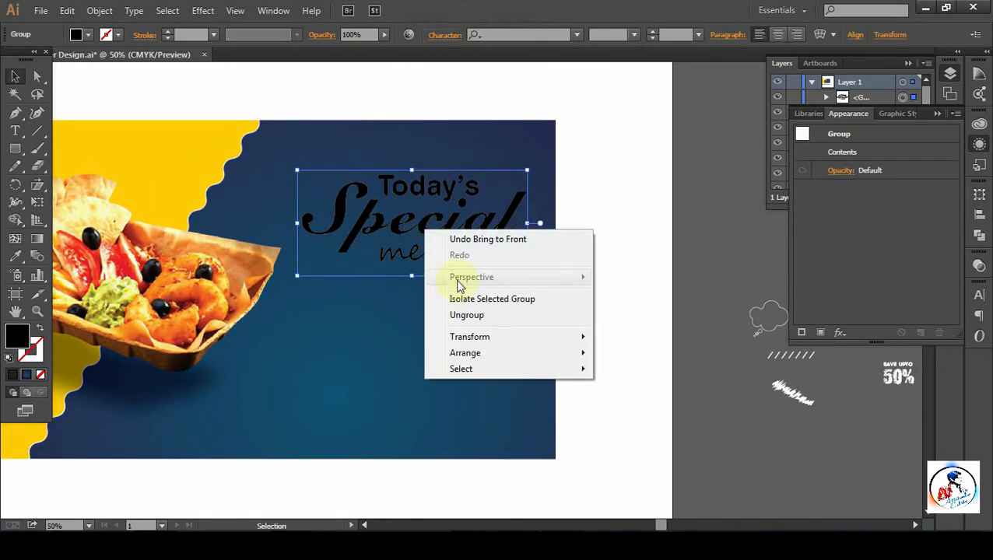
{"action": "mouse_move", "coordinate": [484, 336]}
{"action": "left_click", "coordinate": [471, 315]}
{"action": "left_click", "coordinate": [631, 282]}
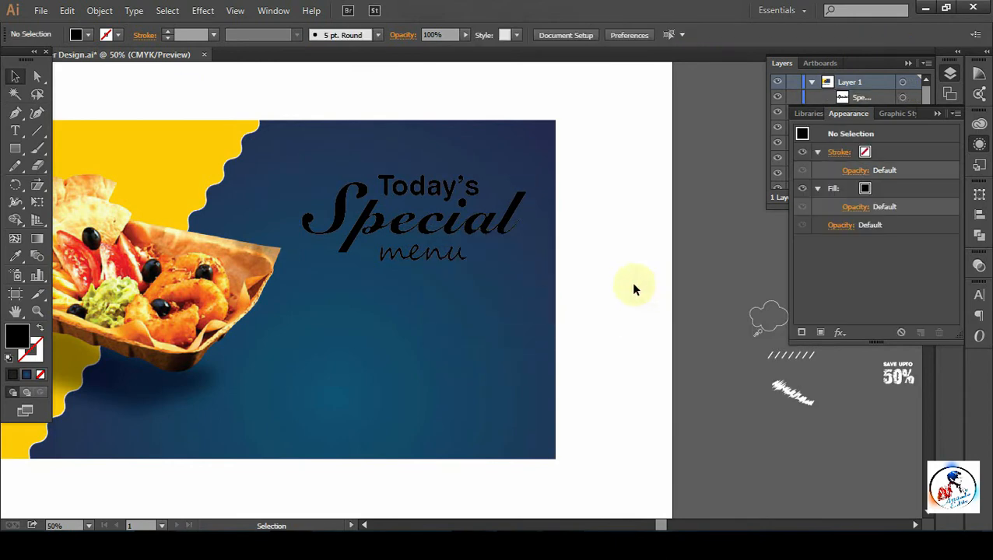
Change the fill color of the "Today's" text to white
{"action": "left_click", "coordinate": [434, 189]}
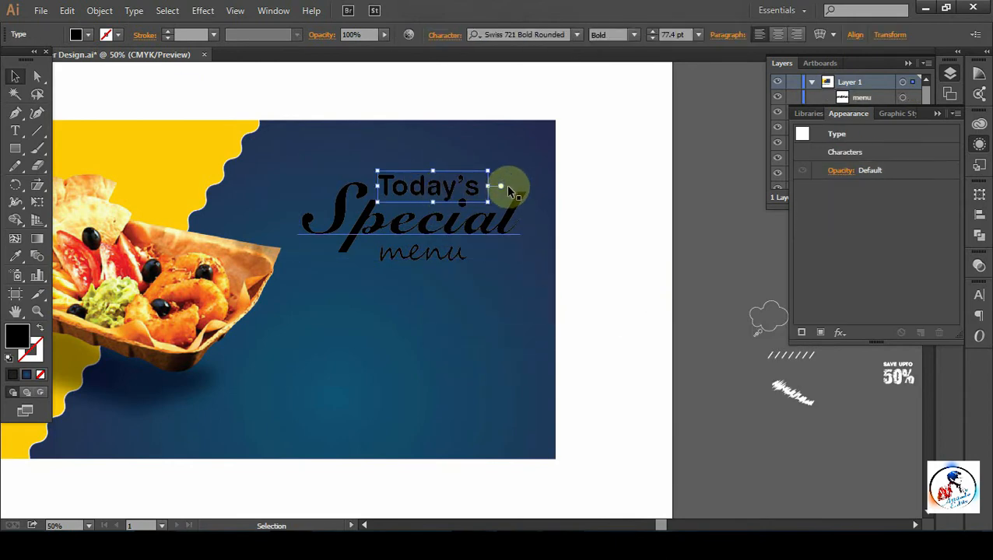
{"action": "double_click", "coordinate": [12, 341]}
{"action": "left_click_drag", "start_coordinate": [187, 202], "coordinate": [107, 160]}
{"action": "left_click", "coordinate": [464, 166]}
{"action": "left_click", "coordinate": [569, 255]}
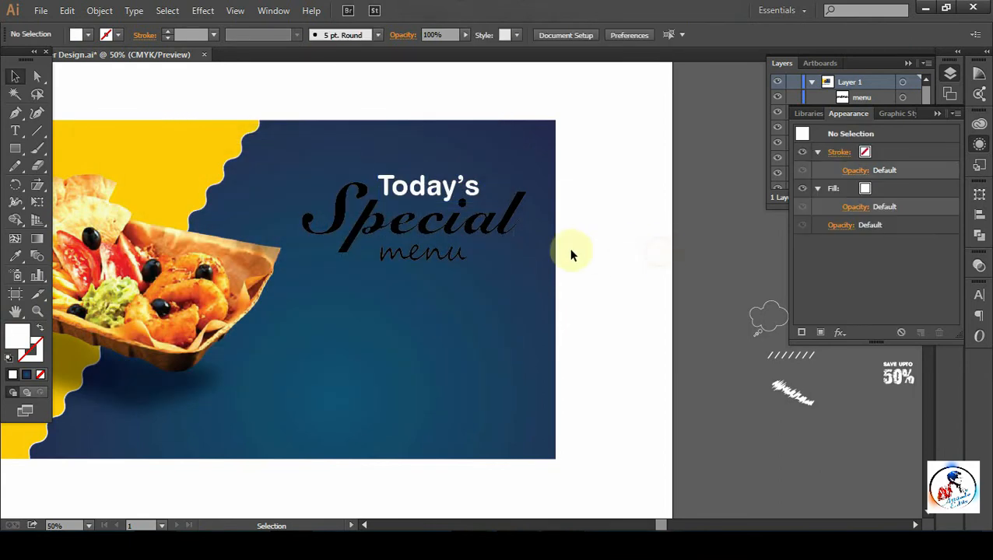
Recolor the word "Special" with the yellow sampled from the banner background and deselect it
{"action": "left_click", "coordinate": [510, 224]}
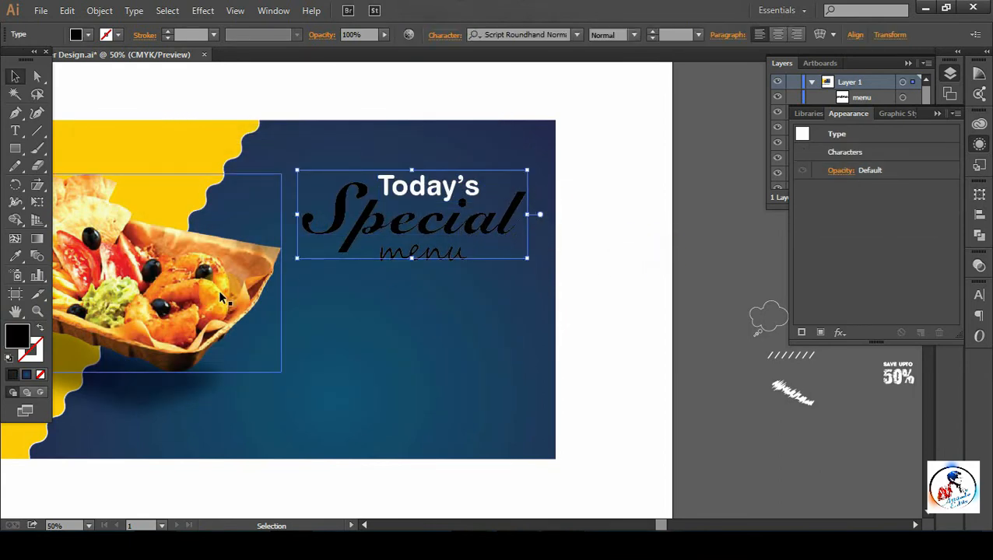
{"action": "key", "text": "i"}
{"action": "left_click", "coordinate": [172, 141]}
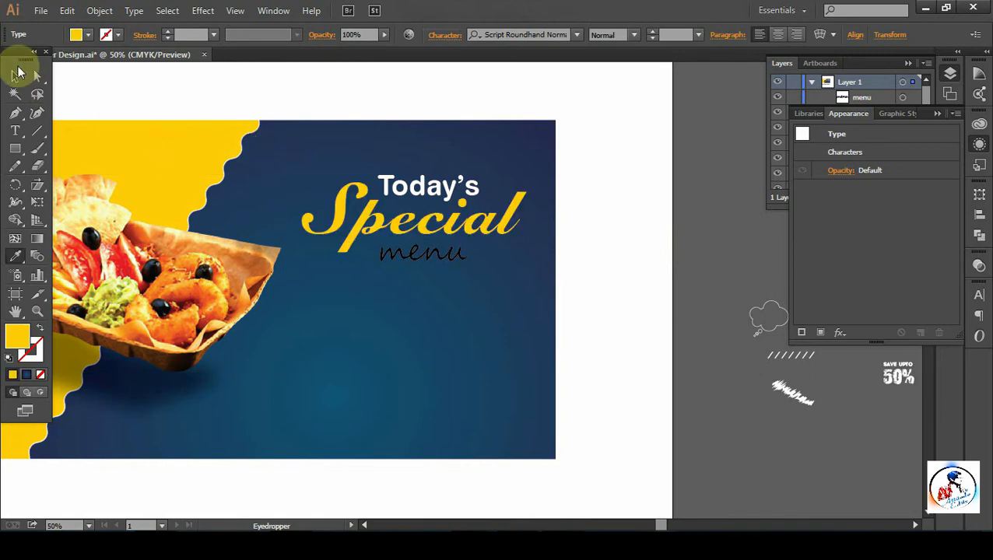
{"action": "left_click", "coordinate": [15, 75]}
{"action": "left_click", "coordinate": [553, 277]}
Recolor the word "menu" with white sampled from the blank artboard area
{"action": "left_click", "coordinate": [445, 254]}
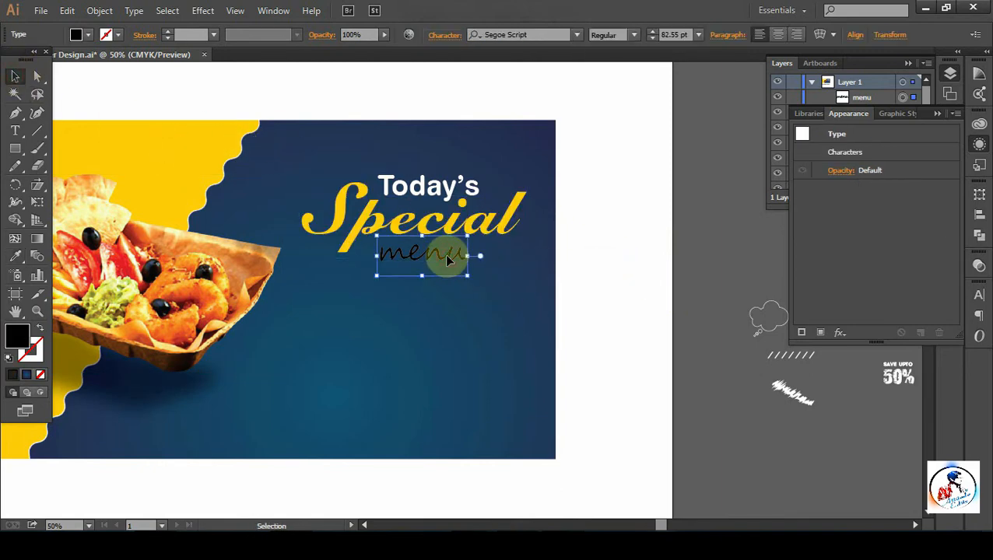
{"action": "key", "text": "i"}
{"action": "left_click", "coordinate": [573, 248]}
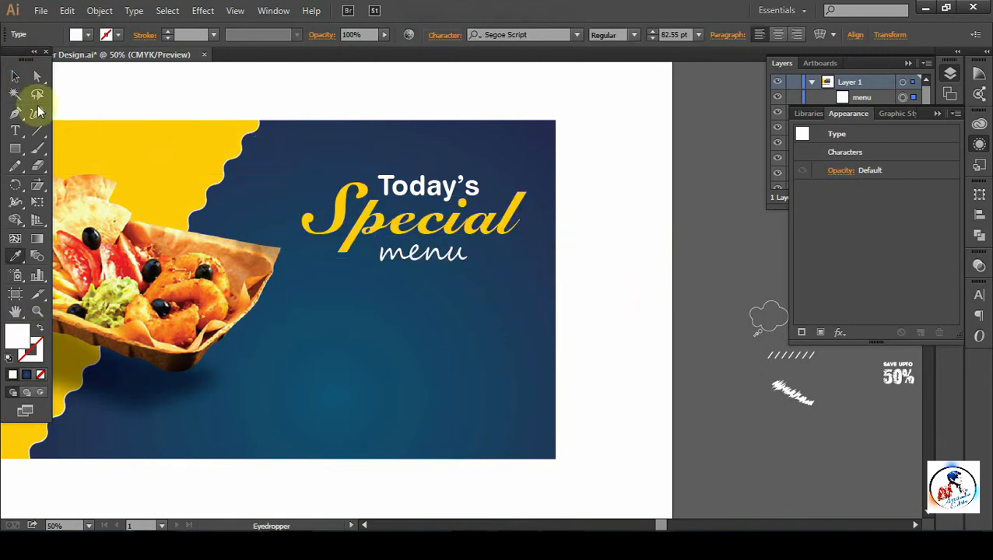
{"action": "left_click", "coordinate": [15, 76]}
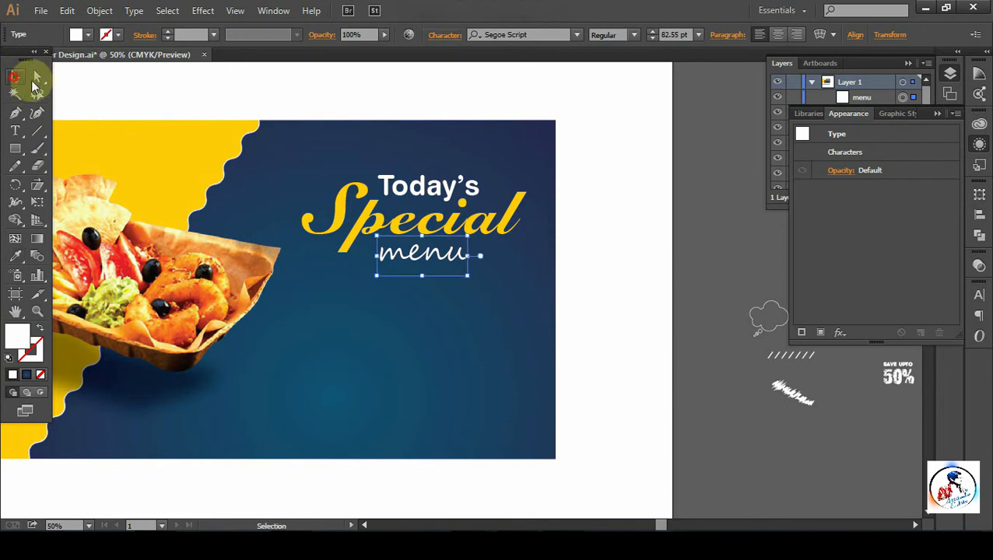
Group the "Today's" and "Special" texts and enlarge the group around its center, undoing the trial move
{"action": "left_click", "coordinate": [491, 224]}
{"action": "left_click", "coordinate": [472, 193], "text": "shift"}
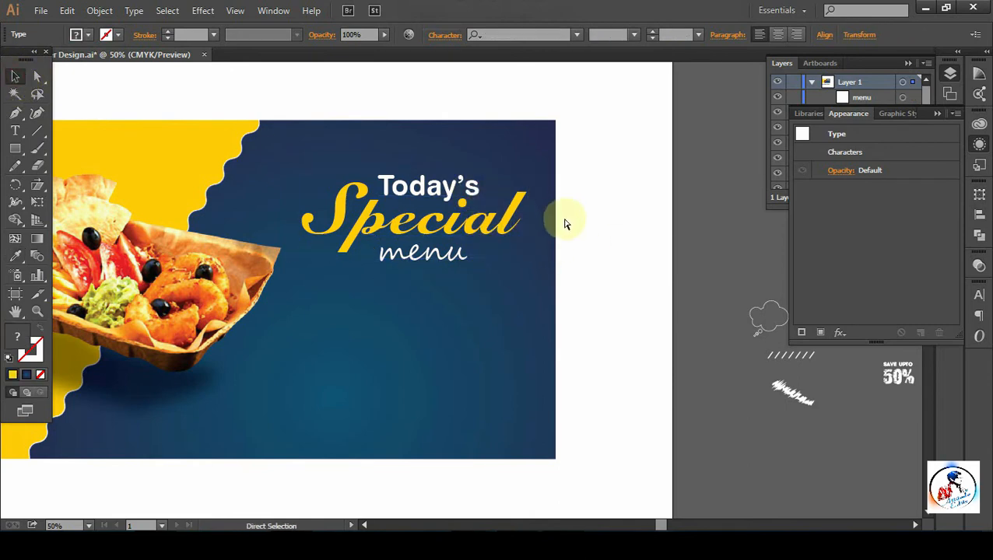
{"action": "key", "text": "ctrl+g"}
{"action": "left_click_drag", "start_coordinate": [529, 260], "coordinate": [554, 269]}
{"action": "left_click_drag", "start_coordinate": [431, 226], "coordinate": [388, 210]}
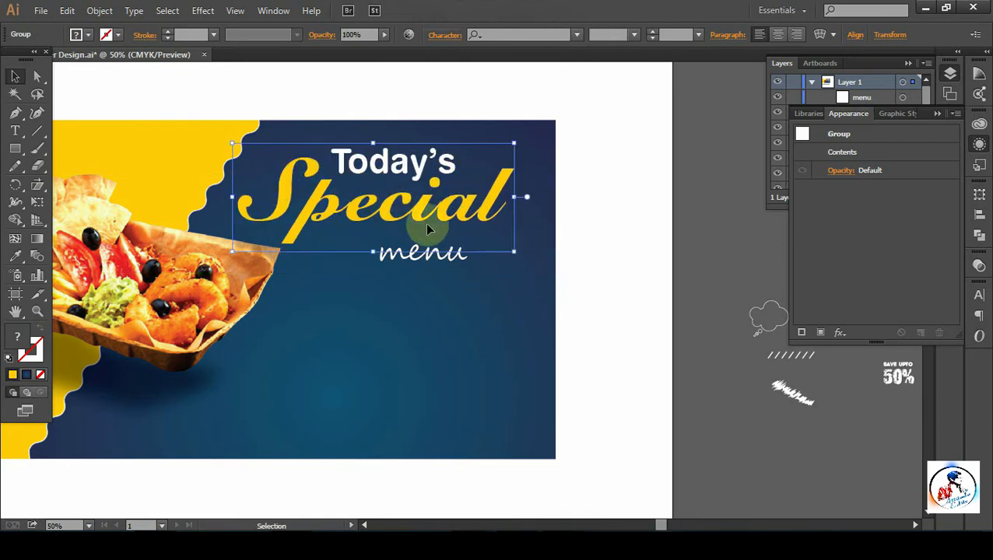
{"action": "key", "text": "ctrl+z"}
Group all three heading texts and move the heading up and to the left on the blue side
{"action": "left_click", "coordinate": [615, 280]}
{"action": "left_click_drag", "start_coordinate": [617, 137], "coordinate": [405, 299]}
{"action": "key", "text": "v"}
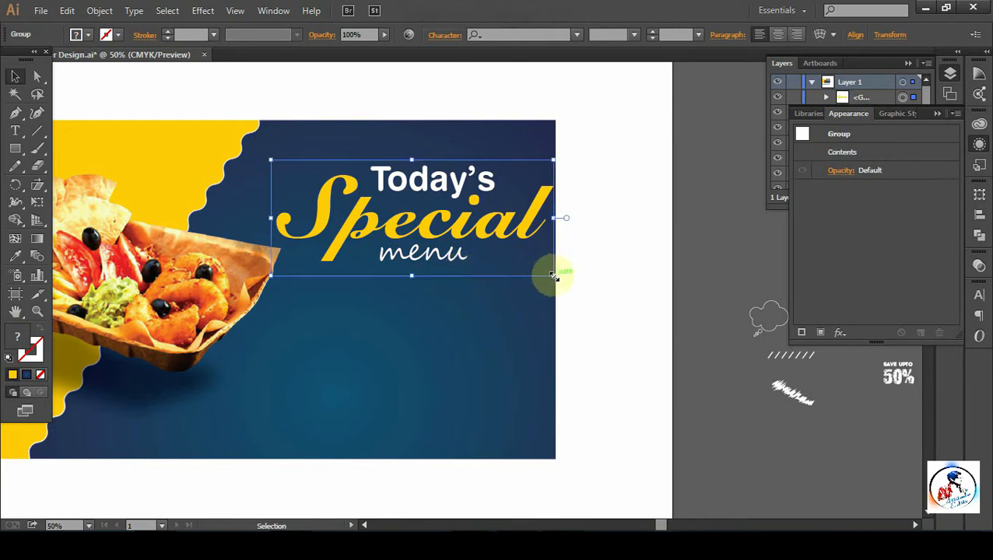
{"action": "left_click_drag", "start_coordinate": [553, 276], "coordinate": [519, 261]}
{"action": "left_click_drag", "start_coordinate": [439, 224], "coordinate": [433, 207]}
{"action": "left_click_drag", "start_coordinate": [513, 245], "coordinate": [534, 262]}
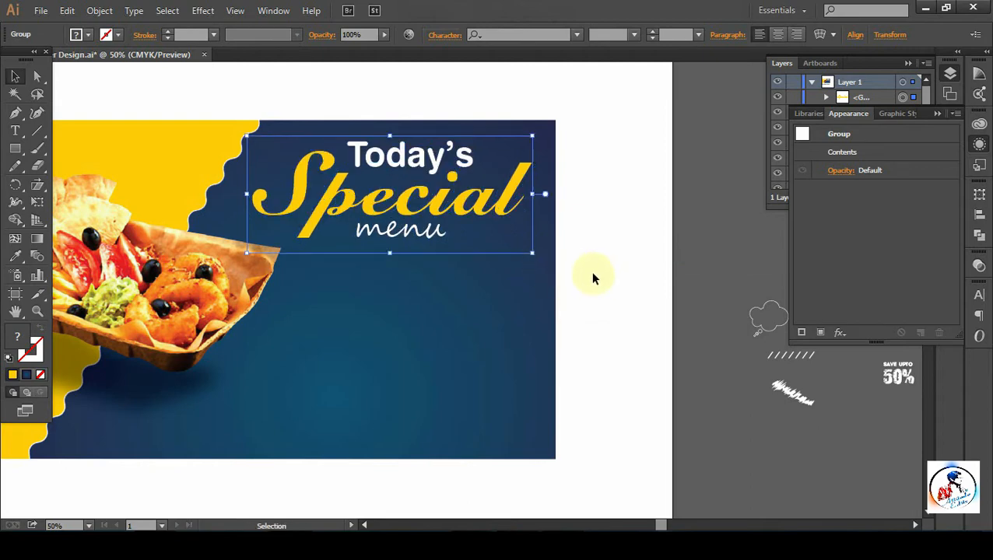
Nudge the "Today's Special menu" heading group slightly down and to the right, and deselect it
{"action": "key", "text": "Down"}
{"action": "key", "text": "Down"}
{"action": "key", "text": "Down"}
{"action": "key", "text": "Down"}
{"action": "key", "text": "Down"}
{"action": "key", "text": "Down"}
{"action": "key", "text": "Down"}
{"action": "key", "text": "Down"}
{"action": "key", "text": "Down"}
{"action": "key", "text": "Down"}
{"action": "key", "text": "Down"}
{"action": "key", "text": "Down"}
{"action": "key", "text": "Down"}
{"action": "key", "text": "Down"}
{"action": "key", "text": "Down"}
{"action": "key", "text": "Down"}
{"action": "key", "text": "Down"}
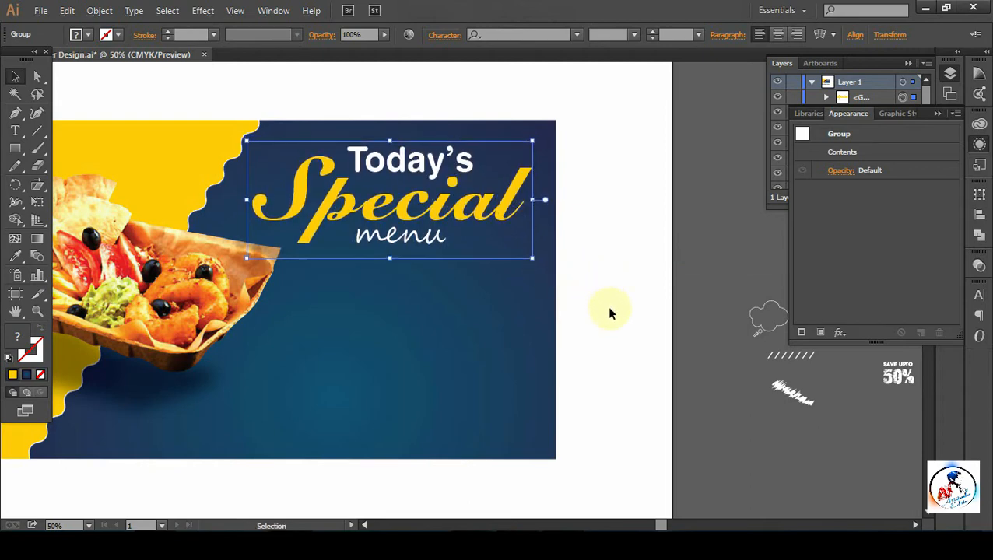
{"action": "key", "text": "Right"}
{"action": "key", "text": "Right"}
{"action": "key", "text": "Right"}
{"action": "key", "text": "Right"}
{"action": "key", "text": "Right"}
{"action": "key", "text": "Right"}
{"action": "key", "text": "Right"}
{"action": "key", "text": "Right"}
{"action": "key", "text": "Right"}
{"action": "key", "text": "Right"}
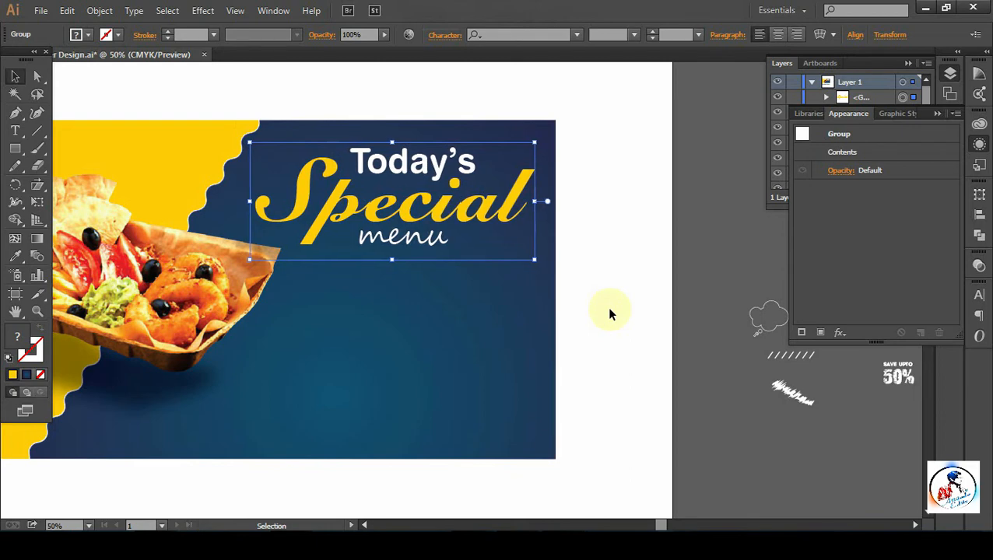
{"action": "left_click", "coordinate": [620, 310]}
Move the food tray group lower on the banner, to a Y position of about 901 pt
{"action": "key", "text": "space"}
{"action": "left_click_drag", "start_coordinate": [298, 330], "coordinate": [441, 331]}
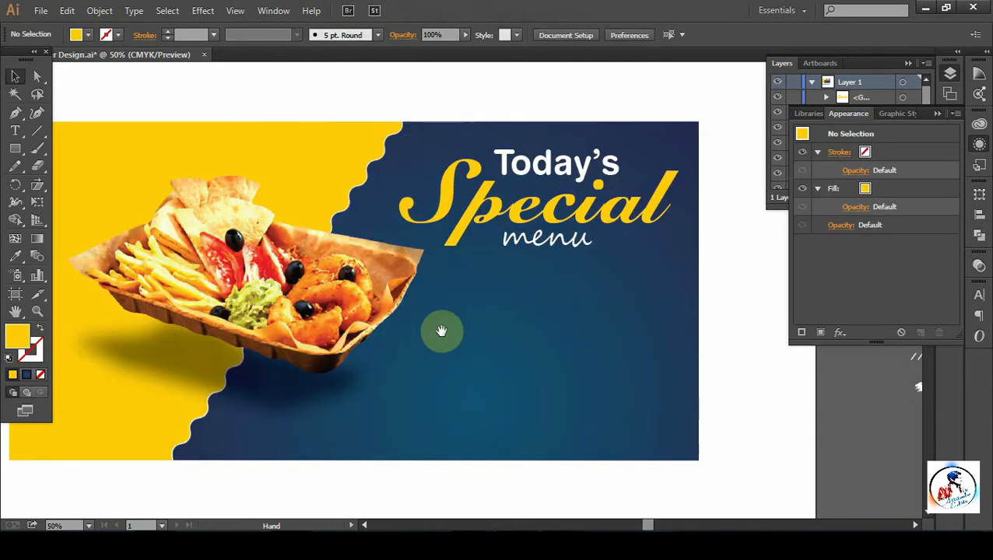
{"action": "left_click_drag", "start_coordinate": [290, 307], "coordinate": [289, 340]}
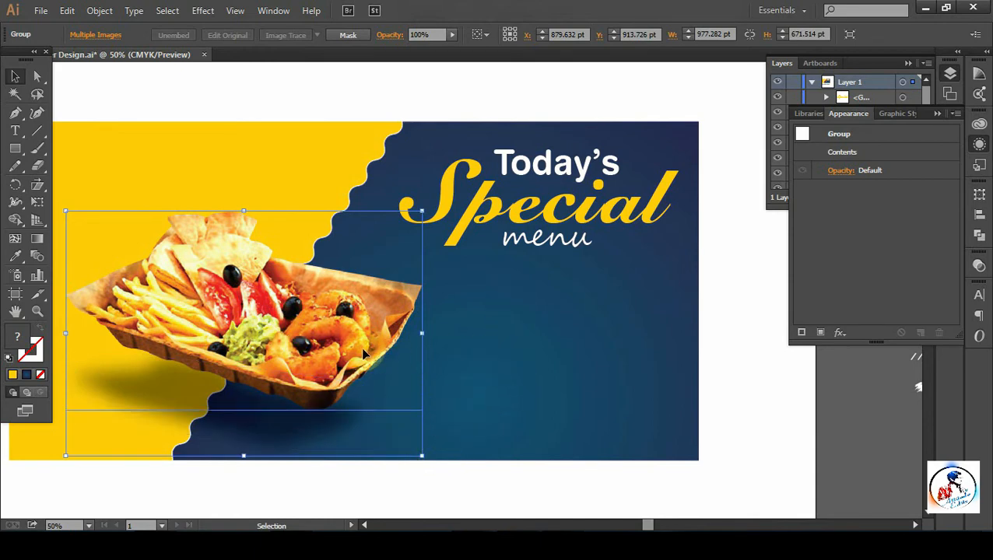
{"action": "left_click_drag", "start_coordinate": [361, 347], "coordinate": [361, 340]}
{"action": "left_click", "coordinate": [724, 403]}
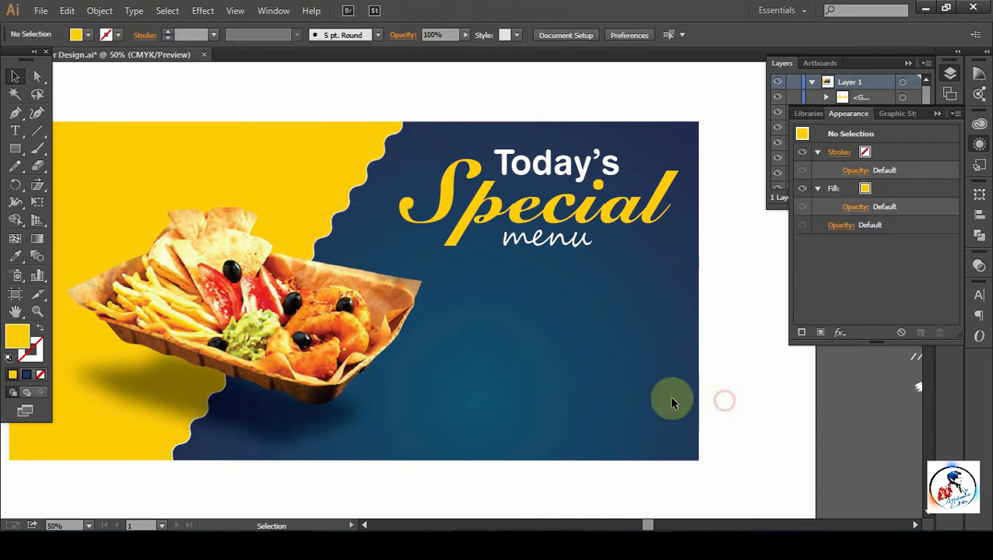
{"action": "key", "text": "ctrl+minus"}
{"action": "left_click_drag", "start_coordinate": [473, 331], "coordinate": [466, 301]}
{"action": "left_click", "coordinate": [344, 237]}
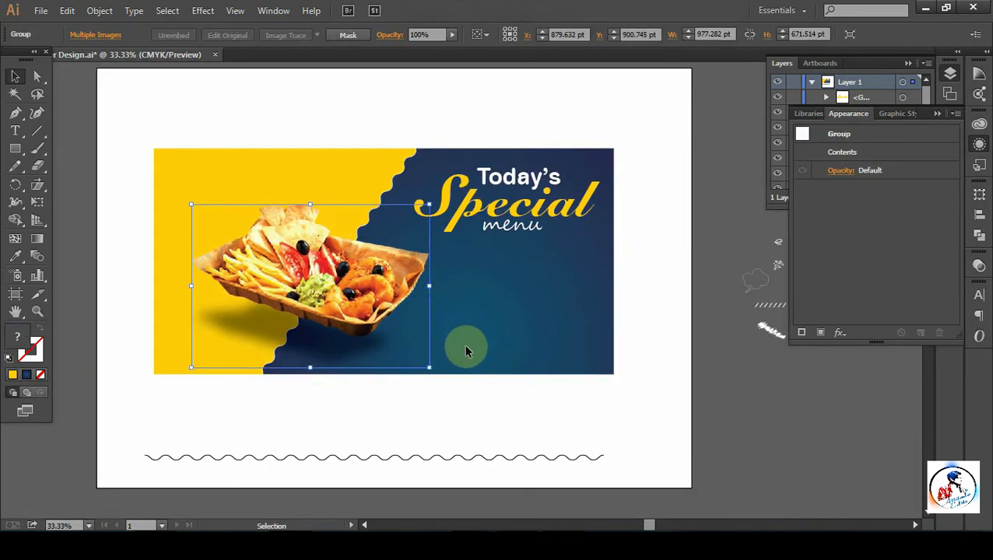
{"action": "left_click", "coordinate": [556, 422]}
Move the thought bubble outline from beside the artboard onto the blue side below the heading and bring it to the front
{"action": "scroll", "coordinate": [586, 396], "scroll_direction": "right", "scroll_amount": 3}
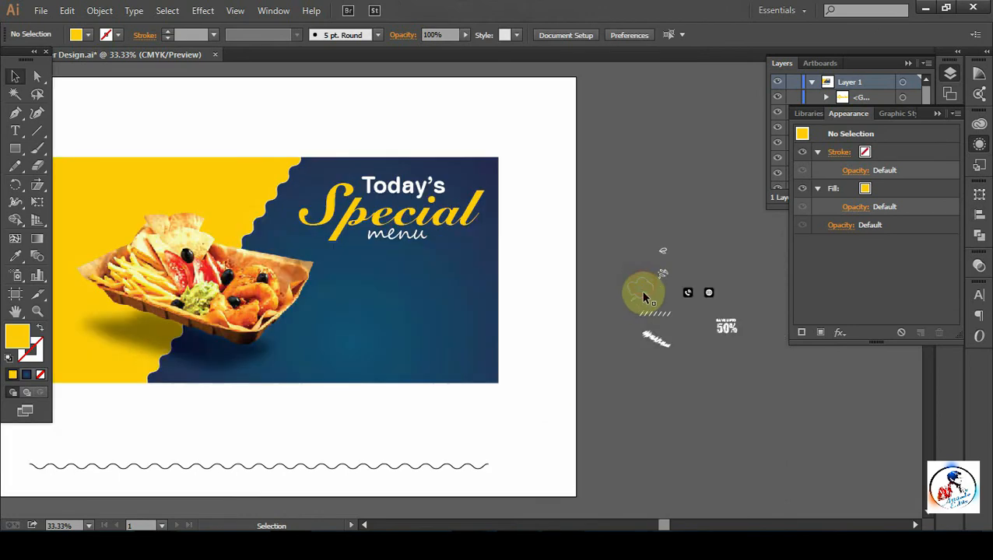
{"action": "left_click_drag", "start_coordinate": [640, 292], "coordinate": [351, 282]}
{"action": "key", "text": "ctrl+="}
{"action": "right_click", "coordinate": [312, 274]}
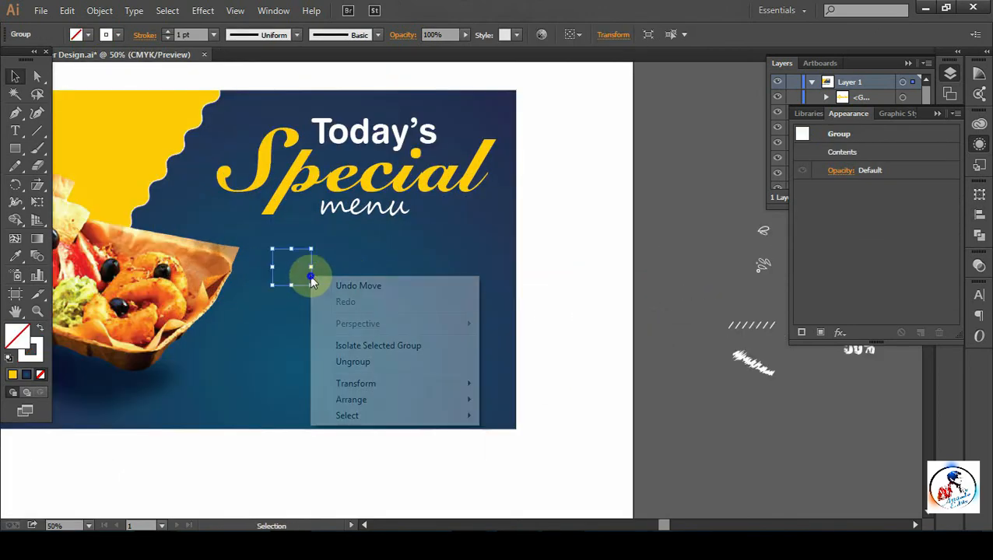
{"action": "mouse_move", "coordinate": [366, 400]}
{"action": "left_click", "coordinate": [520, 400]}
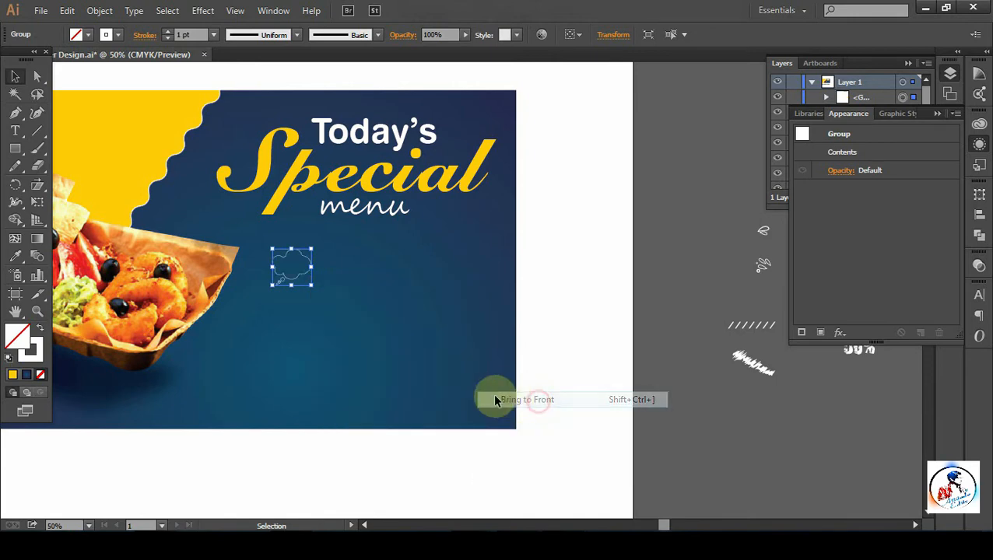
Enlarge the thought bubble to about twice its size and move it onto the yellow area above the food tray
{"action": "left_click_drag", "start_coordinate": [312, 285], "coordinate": [343, 312]}
{"action": "left_click", "coordinate": [589, 403]}
{"action": "left_click", "coordinate": [319, 286]}
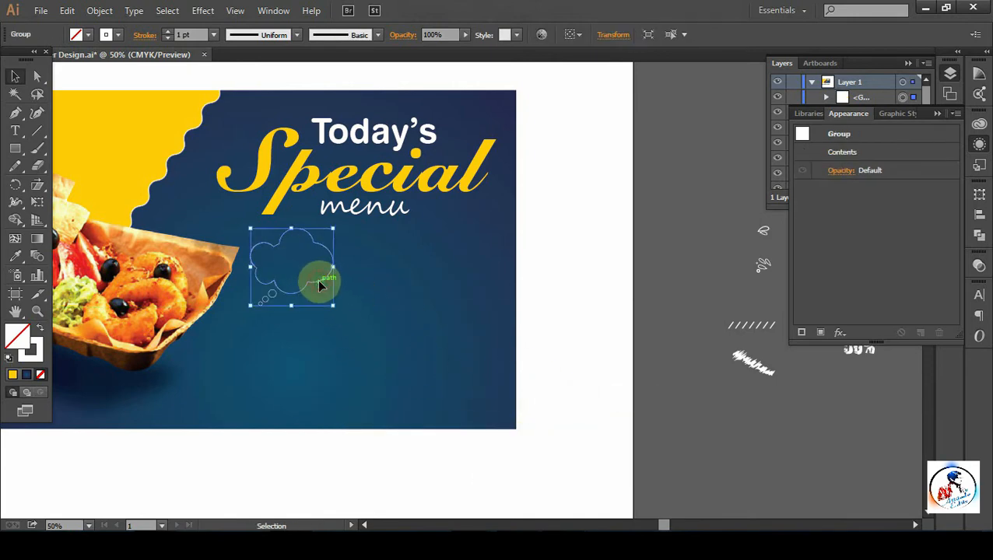
{"action": "key", "text": "space"}
{"action": "left_click_drag", "start_coordinate": [261, 362], "coordinate": [467, 380]}
{"action": "left_click", "coordinate": [620, 478]}
{"action": "left_click_drag", "start_coordinate": [514, 304], "coordinate": [357, 186]}
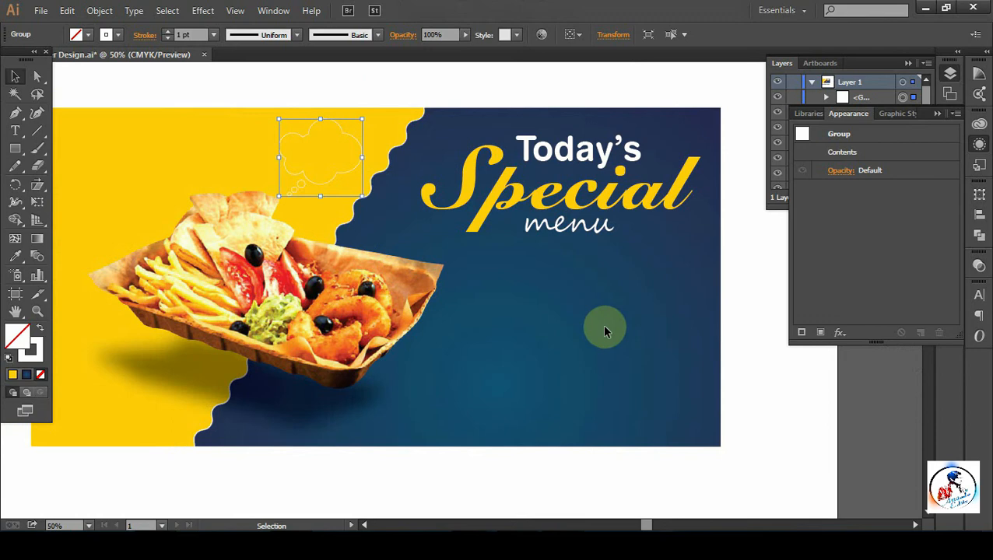
{"action": "left_click", "coordinate": [756, 379]}
Try black (000000) as the stroke color of the thought bubble outline
{"action": "key", "text": "space"}
{"action": "left_click_drag", "start_coordinate": [241, 280], "coordinate": [221, 307]}
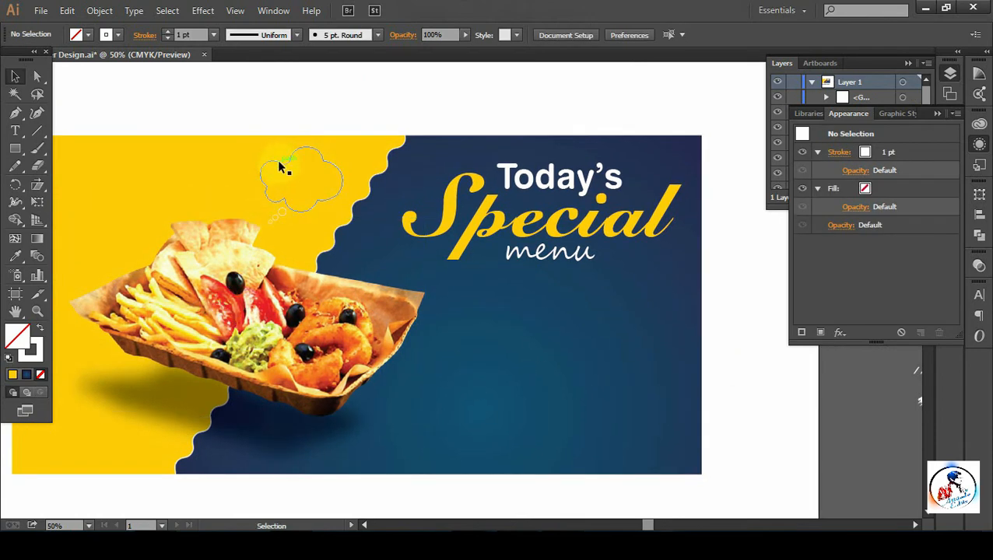
{"action": "left_click", "coordinate": [282, 168]}
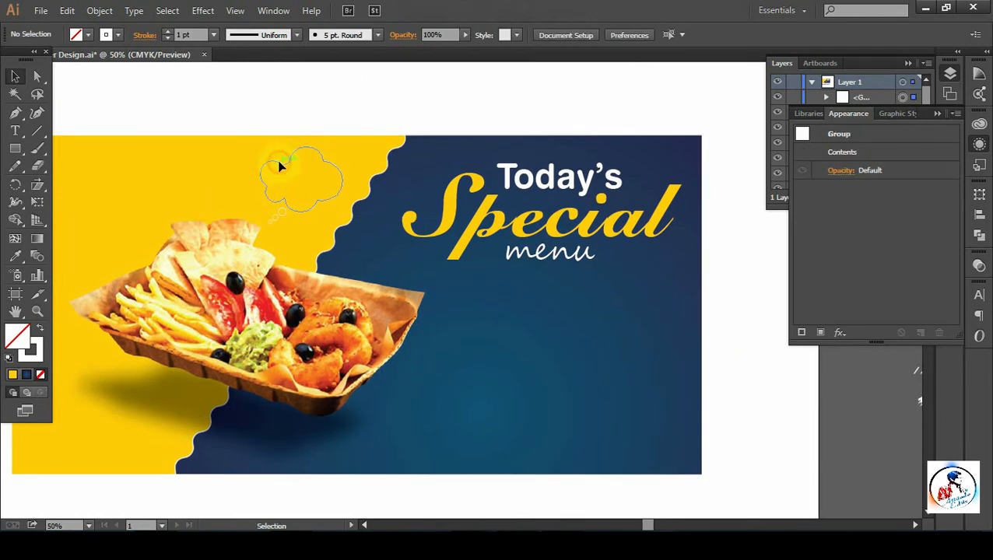
{"action": "left_click", "coordinate": [40, 362]}
{"action": "double_click", "coordinate": [31, 349]}
{"action": "left_click", "coordinate": [113, 348]}
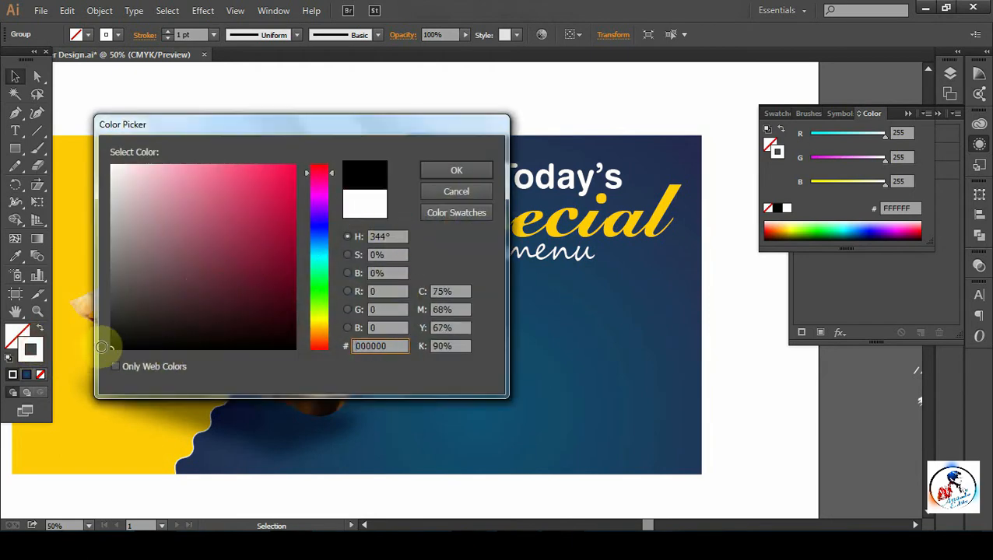
{"action": "left_click", "coordinate": [452, 170]}
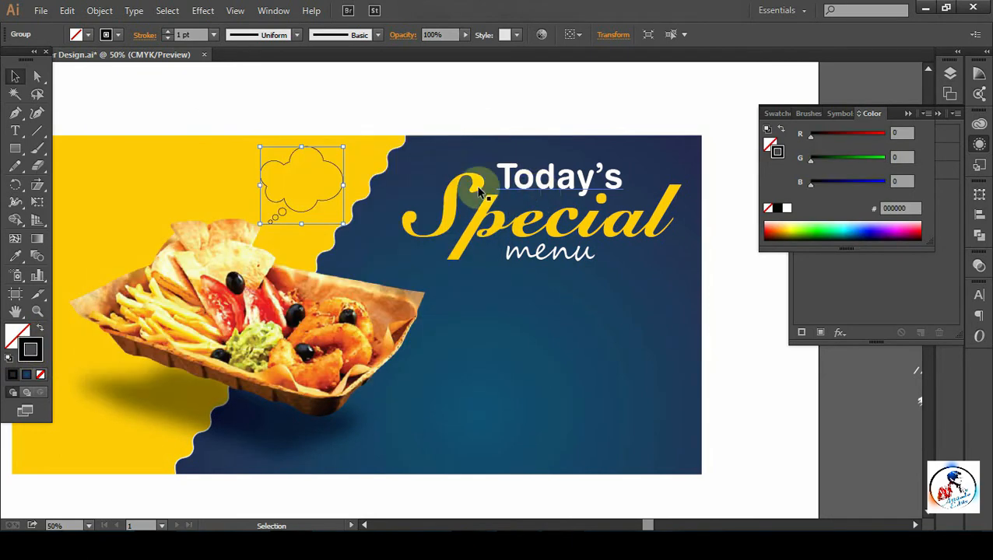
{"action": "left_click", "coordinate": [384, 132]}
Move the "SAVE UPTO 50%" text from beside the artboard onto the lower blue side of the banner
{"action": "key", "text": "space"}
{"action": "left_click_drag", "start_coordinate": [549, 296], "coordinate": [290, 266]}
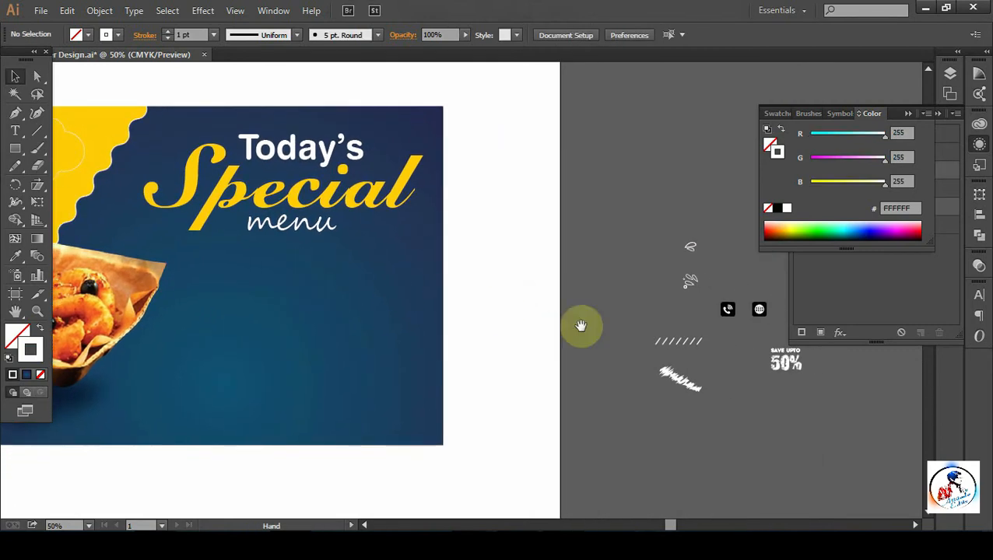
{"action": "left_click", "coordinate": [785, 360]}
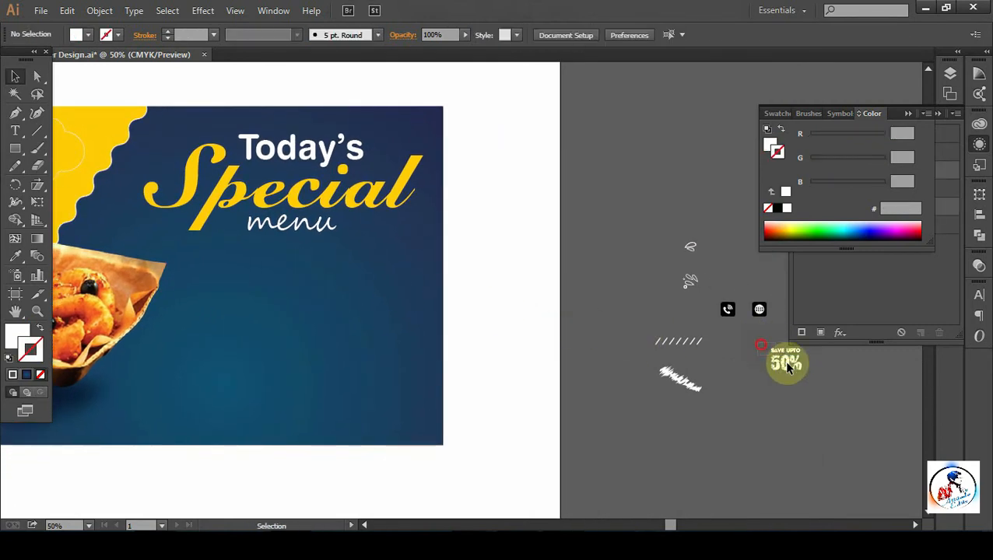
{"action": "left_click_drag", "start_coordinate": [780, 359], "coordinate": [358, 346]}
{"action": "key", "text": "space"}
Bring the "SAVE UPTO 50%" text to the front and enlarge it around its center
{"action": "key", "text": "ctrl+shift+a"}
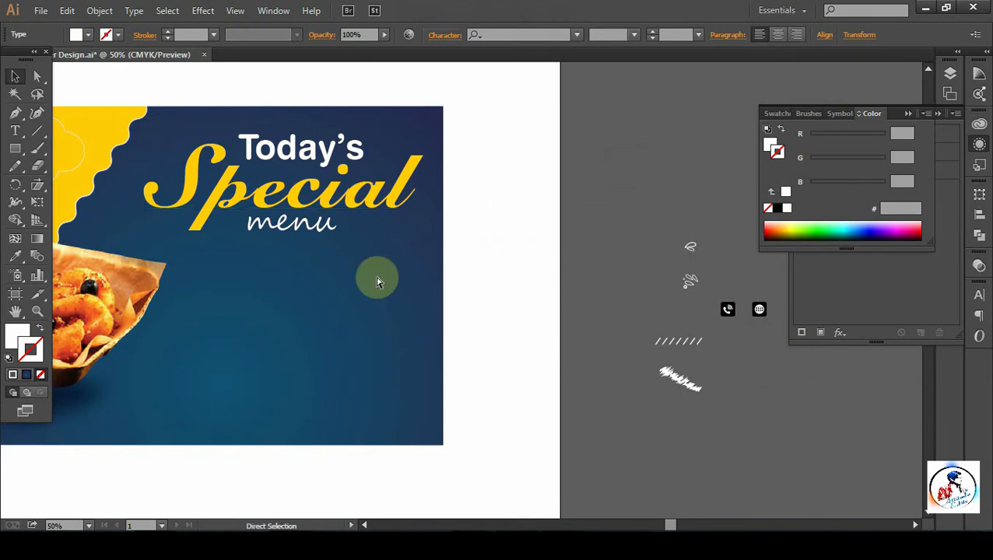
{"action": "key", "text": "ctrl+shift+a"}
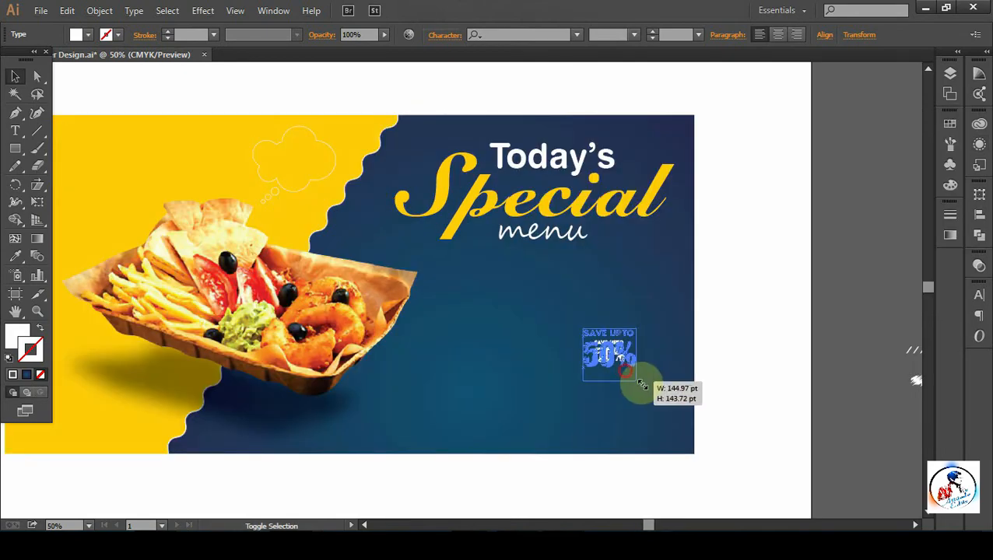
{"action": "left_click_drag", "start_coordinate": [638, 390], "coordinate": [643, 386]}
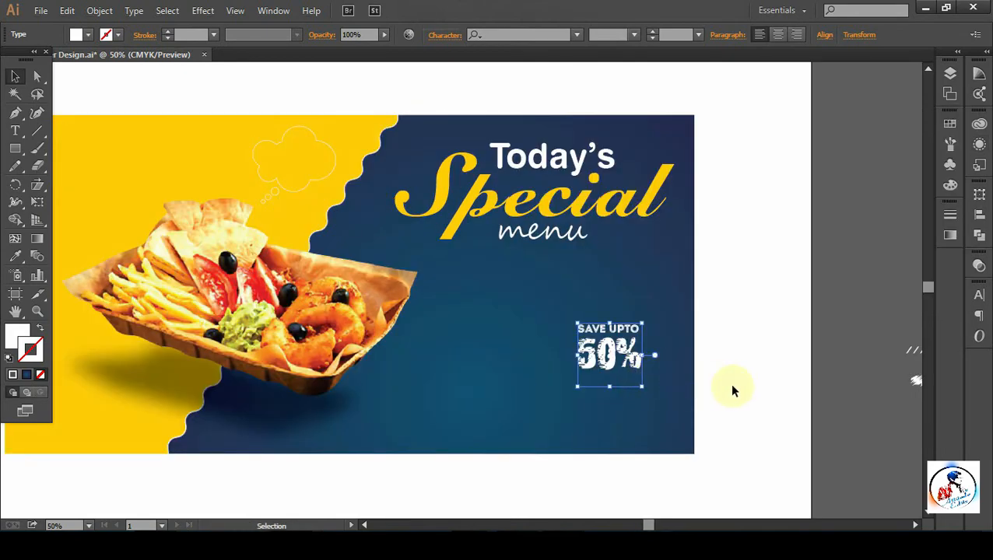
{"action": "key", "text": "ctrl+shift+a"}
Shear the "50%" text horizontally so that it slants slightly to the right, and deselect it
{"action": "left_click", "coordinate": [607, 371]}
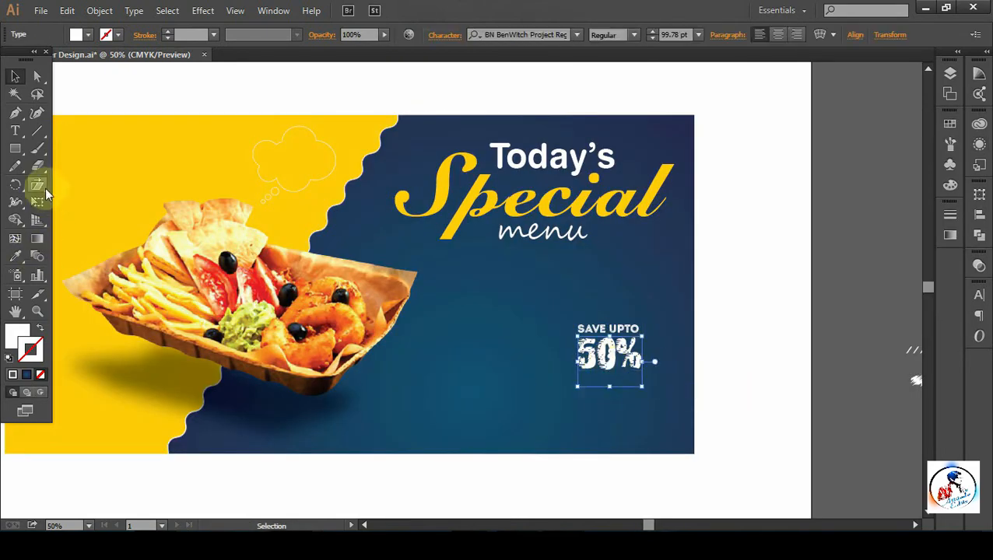
{"action": "left_click", "coordinate": [36, 186], "text": "alt"}
{"action": "left_click_drag", "start_coordinate": [653, 373], "coordinate": [725, 348]}
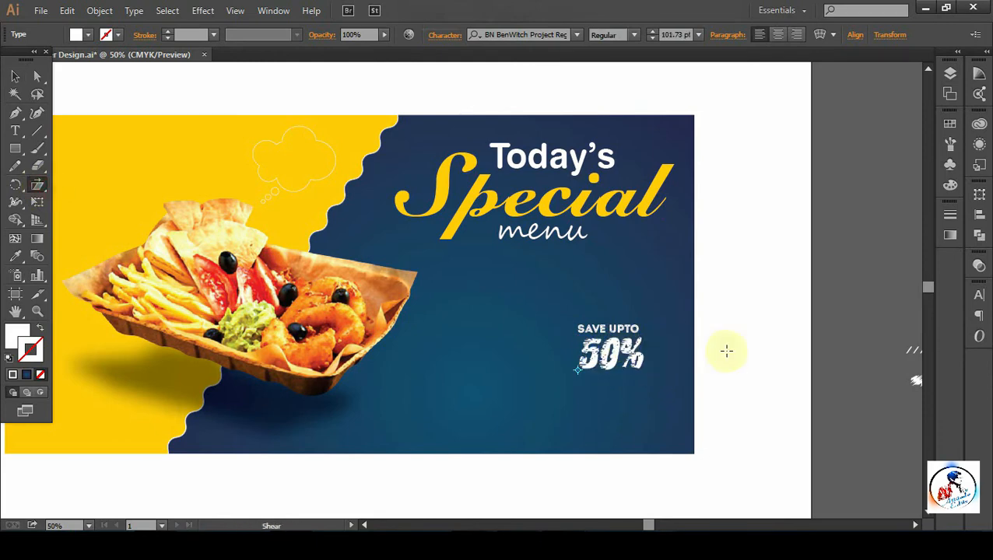
{"action": "left_click", "coordinate": [15, 76]}
{"action": "left_click", "coordinate": [743, 390]}
Shift "SAVE UPTO" slightly to the right above "50%" and group the two texts
{"action": "left_click", "coordinate": [632, 329]}
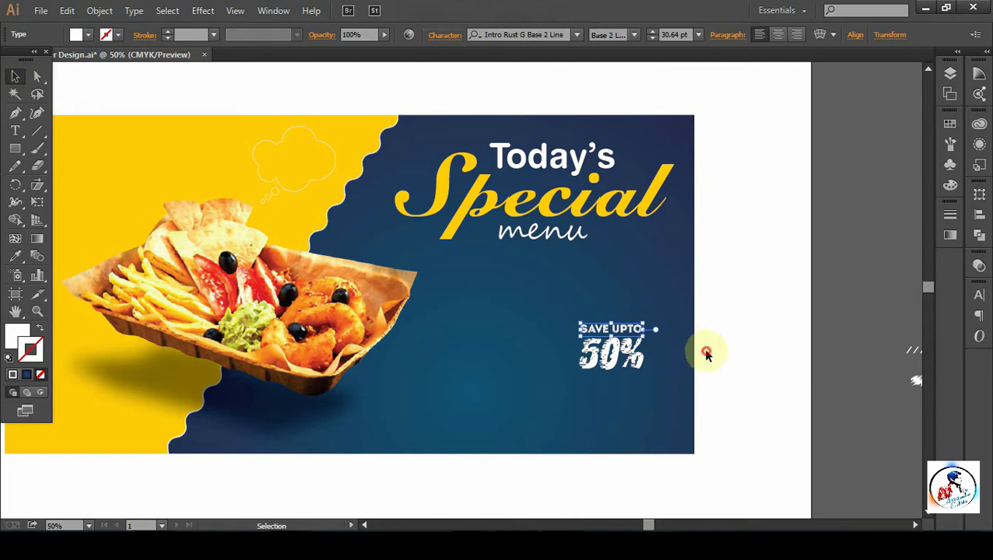
{"action": "left_click_drag", "start_coordinate": [736, 301], "coordinate": [568, 403]}
{"action": "left_click", "coordinate": [643, 331]}
{"action": "key", "text": "ctrl+g"}
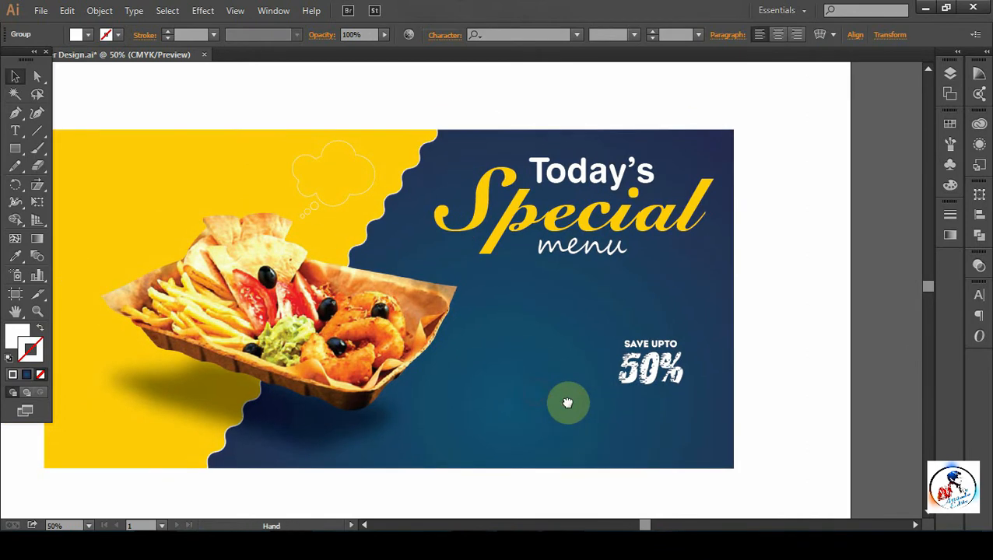
Set the thought bubble's stroke weight to 2 pt and deselect it
{"action": "left_click", "coordinate": [365, 159]}
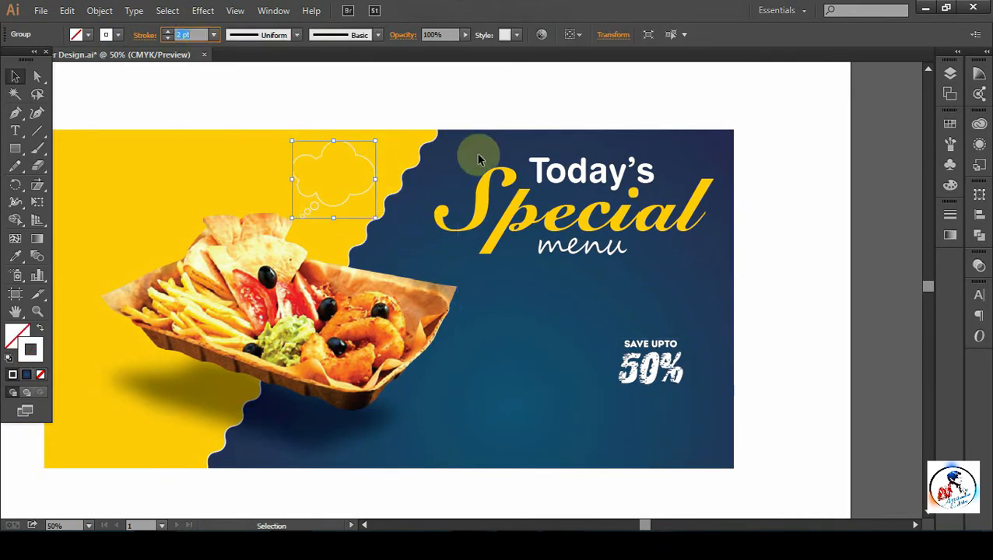
{"action": "left_click", "coordinate": [761, 299]}
Place the grouped "SAVE UPTO 50%" text inside the thought bubble and shrink it to fit within the outline
{"action": "left_click", "coordinate": [677, 385]}
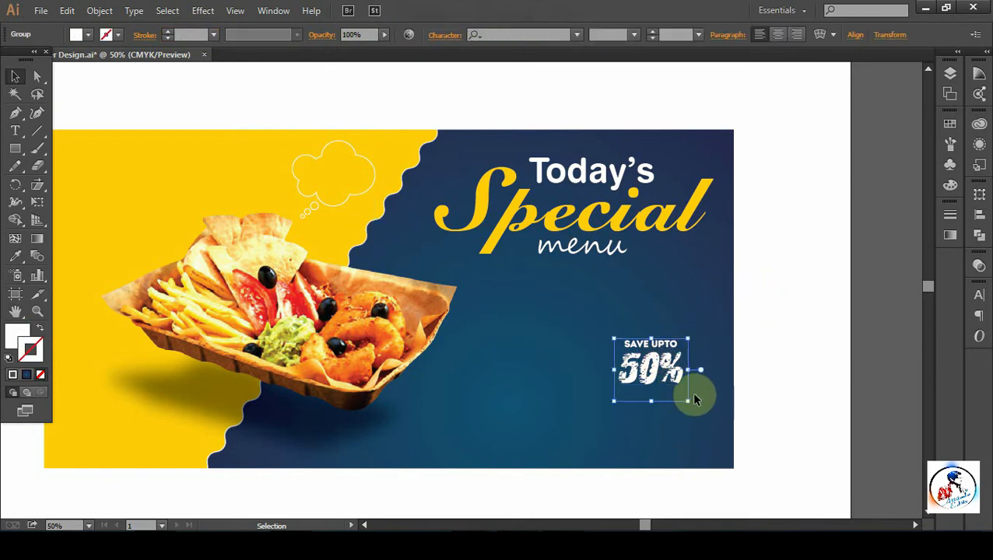
{"action": "left_click_drag", "start_coordinate": [653, 362], "coordinate": [339, 178]}
{"action": "left_click", "coordinate": [428, 102]}
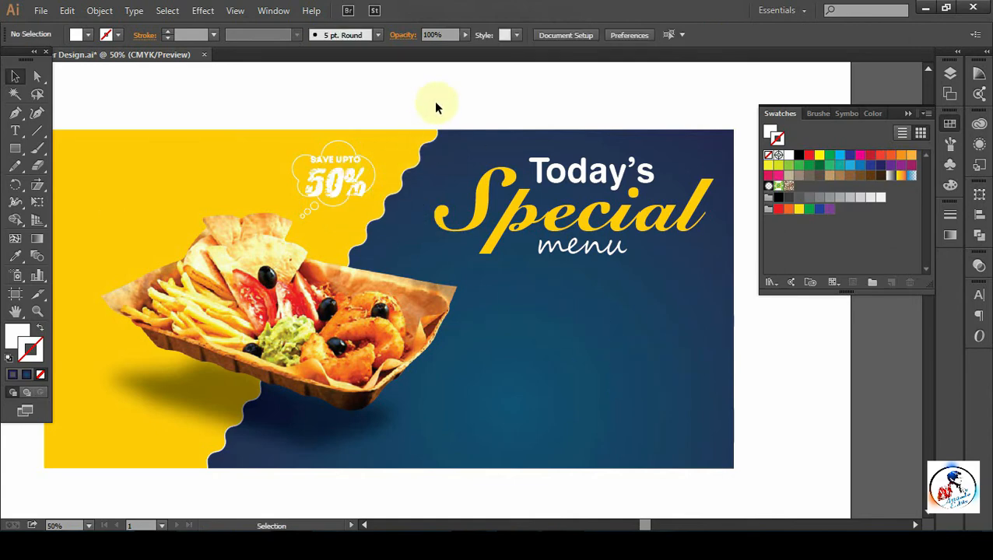
{"action": "key", "text": "ctrl+equal"}
{"action": "left_click", "coordinate": [315, 146]}
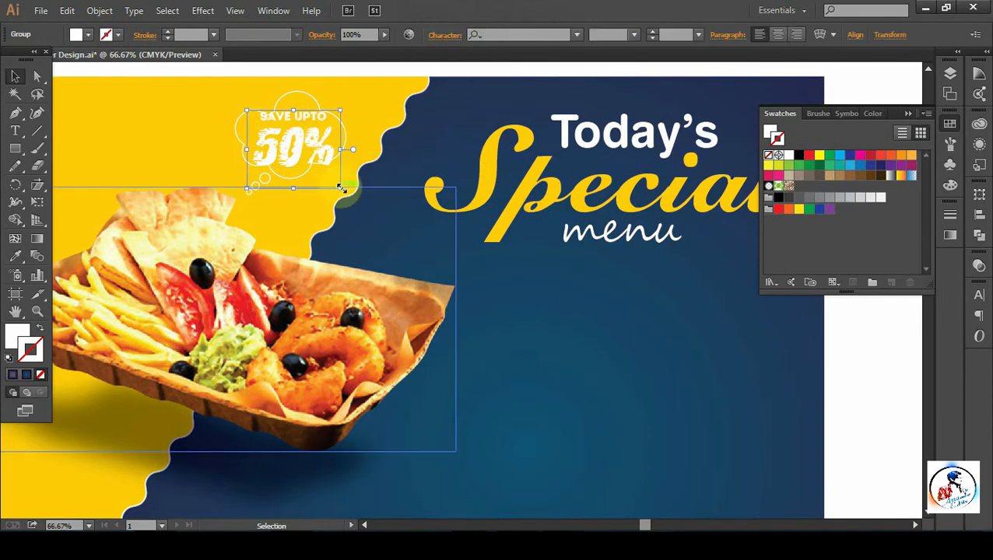
{"action": "left_click_drag", "start_coordinate": [340, 187], "coordinate": [324, 175]}
{"action": "key", "text": "ctrl+minus"}
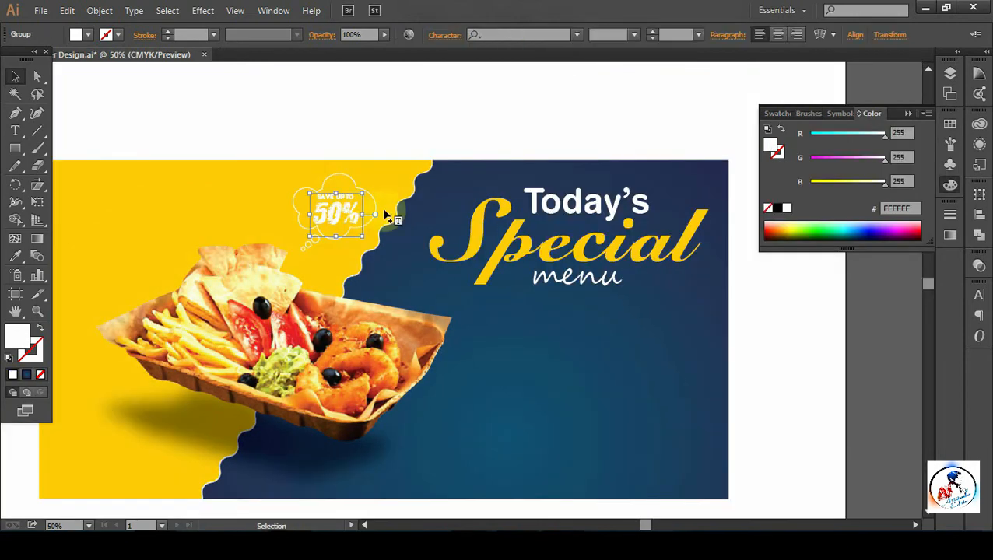
{"action": "left_click", "coordinate": [419, 138]}
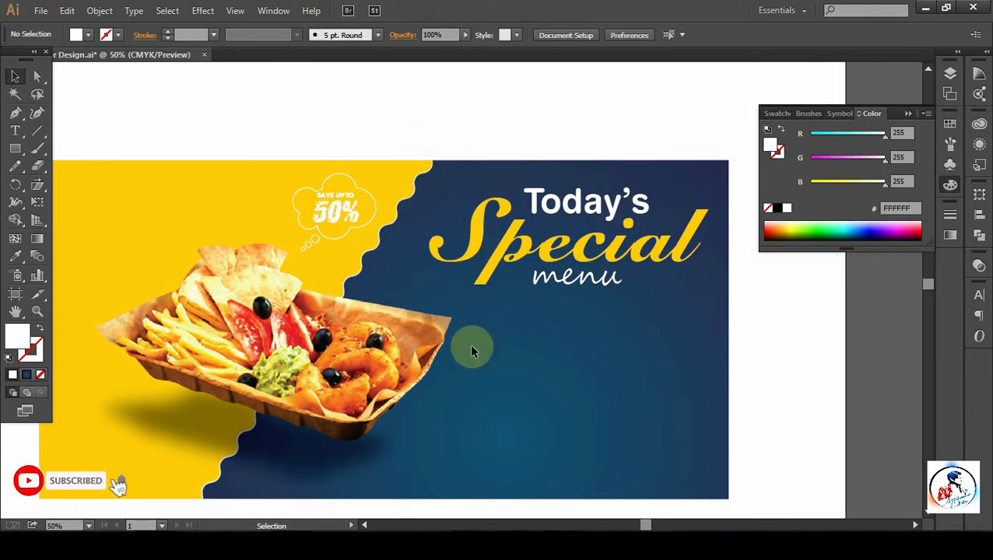
Enlarge the white droplet ornament on the pasteboard beside the artboard
{"action": "left_click_drag", "start_coordinate": [437, 355], "coordinate": [449, 324]}
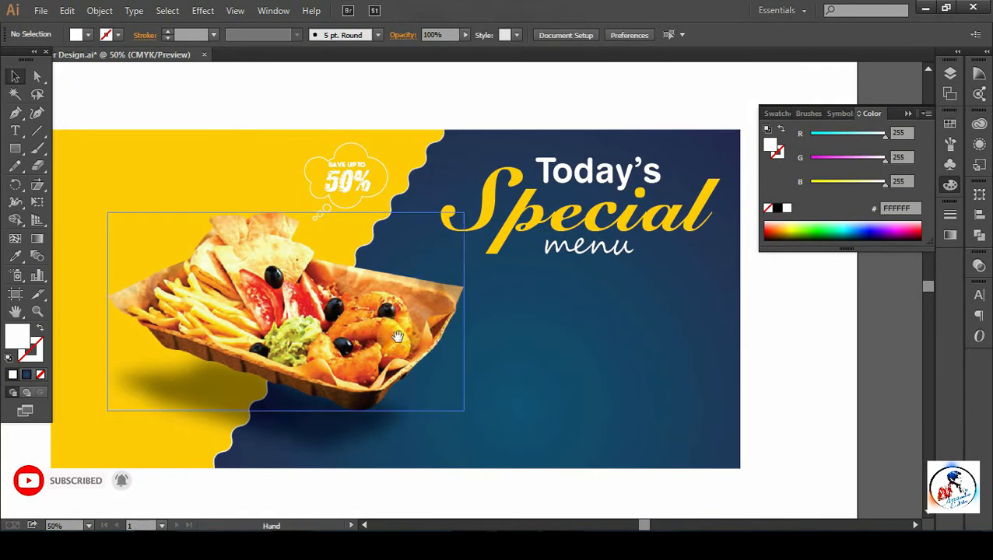
{"action": "left_click_drag", "start_coordinate": [640, 349], "coordinate": [296, 365]}
{"action": "left_click", "coordinate": [650, 326]}
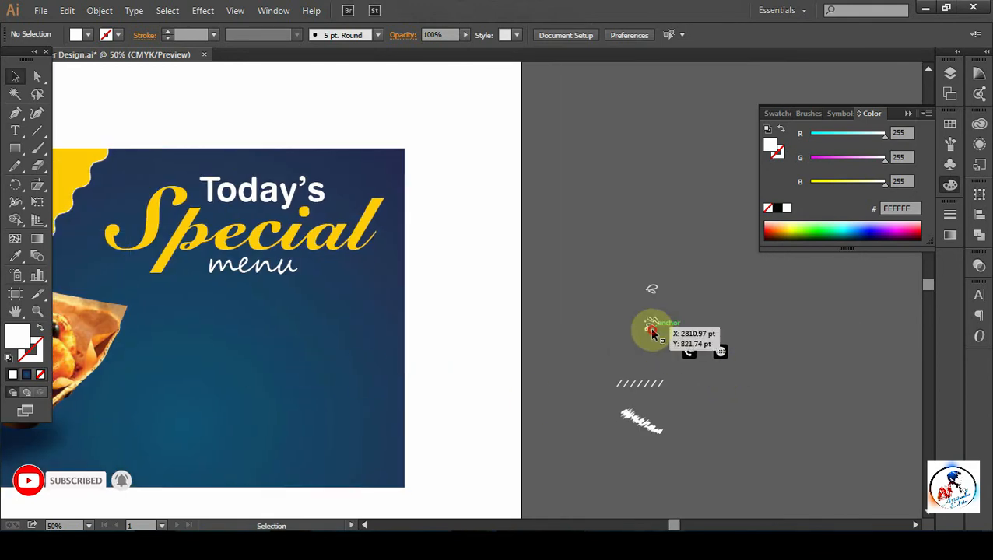
{"action": "left_click_drag", "start_coordinate": [647, 334], "coordinate": [592, 346]}
{"action": "left_click", "coordinate": [579, 356]}
{"action": "left_click_drag", "start_coordinate": [530, 364], "coordinate": [753, 355]}
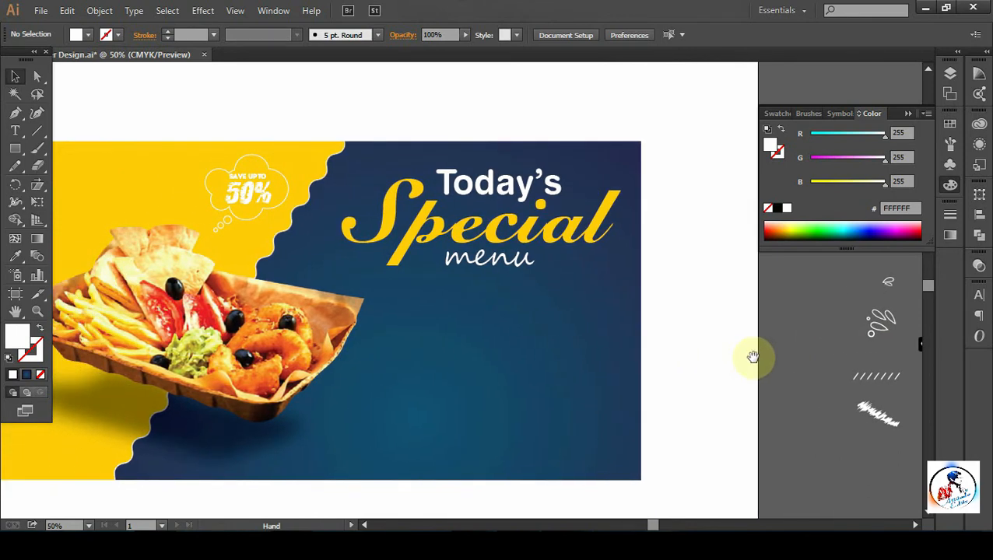
Move the droplet ornament onto the yellow area above the fries and enlarge it
{"action": "mouse_move", "coordinate": [875, 327]}
{"action": "left_mouse_down"}
{"action": "mouse_move", "coordinate": [82, 204]}
{"action": "mouse_move", "coordinate": [113, 240]}
{"action": "left_mouse_up"}
{"action": "left_click", "coordinate": [137, 289]}
{"action": "left_click_drag", "start_coordinate": [139, 290], "coordinate": [256, 303]}
{"action": "left_click", "coordinate": [232, 137]}
{"action": "left_click", "coordinate": [204, 218]}
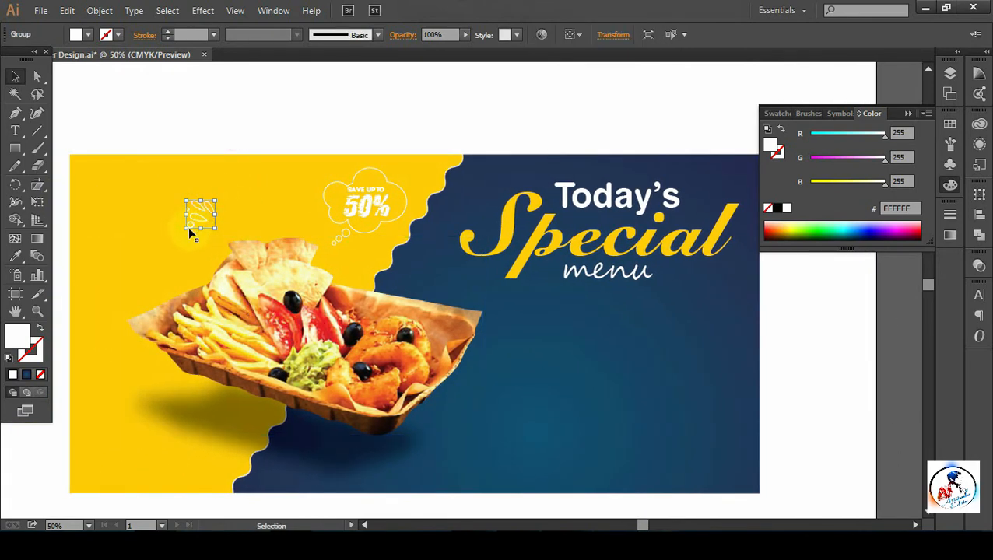
{"action": "left_click_drag", "start_coordinate": [176, 238], "coordinate": [162, 249]}
{"action": "left_click", "coordinate": [214, 123]}
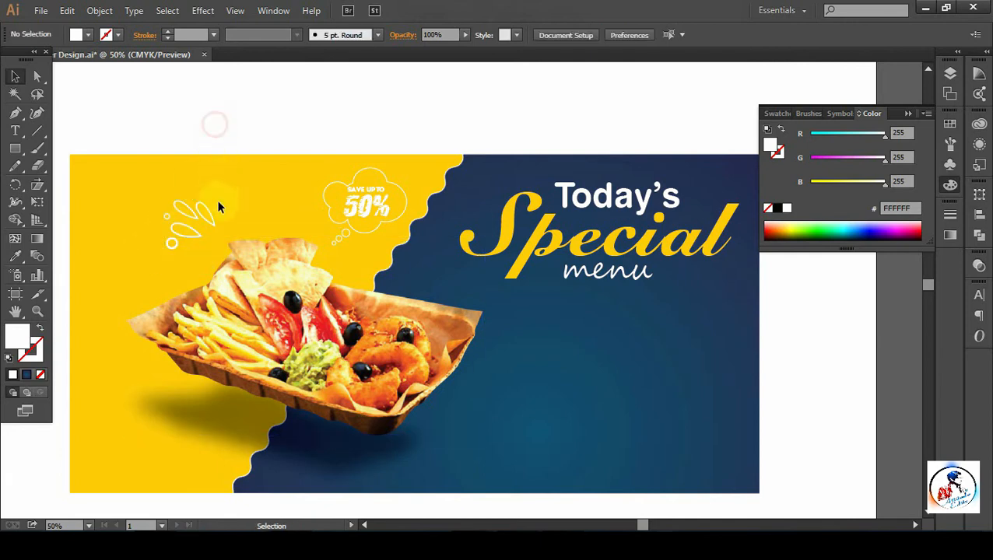
Shrink the droplet ornament slightly and position it above the food tray's upper-left corner
{"action": "left_click", "coordinate": [908, 114]}
{"action": "left_click_drag", "start_coordinate": [422, 239], "coordinate": [437, 196]}
{"action": "left_click", "coordinate": [210, 179]}
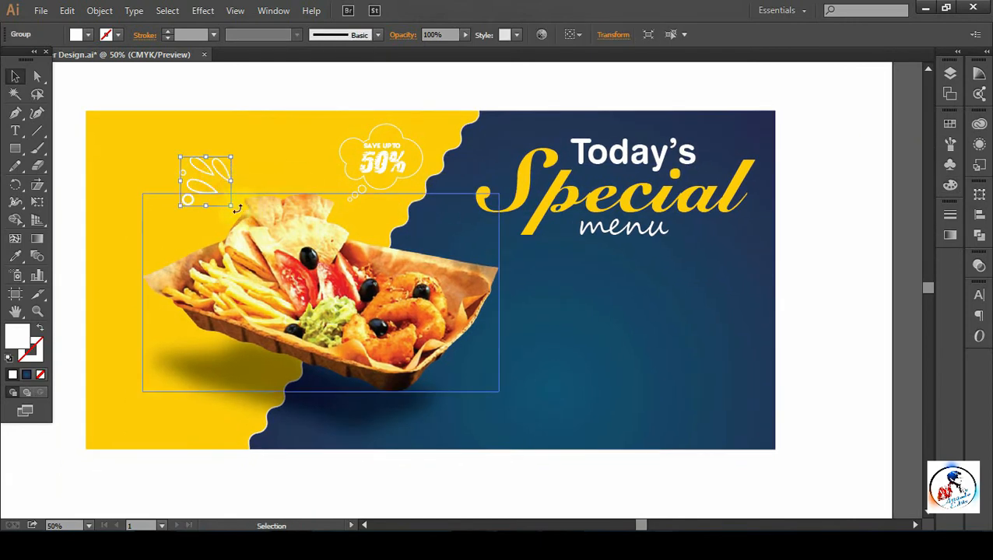
{"action": "mouse_move", "coordinate": [230, 207]}
{"action": "left_mouse_down"}
{"action": "mouse_move", "coordinate": [221, 192]}
{"action": "mouse_move", "coordinate": [178, 206]}
{"action": "left_mouse_up"}
{"action": "left_click", "coordinate": [297, 100]}
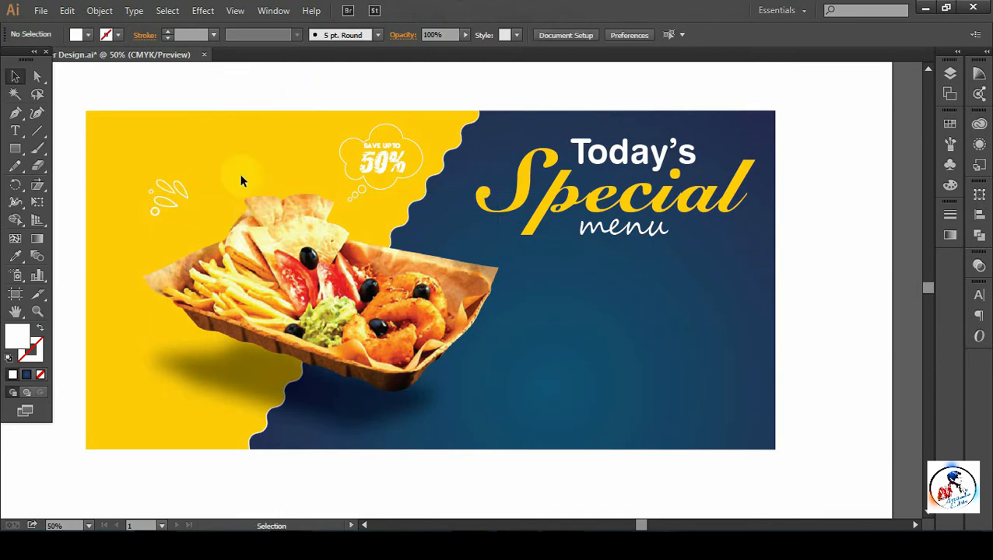
Duplicate the droplet ornament, turn the copy around and place it on the blue area right of the food tray
{"action": "left_click", "coordinate": [165, 204]}
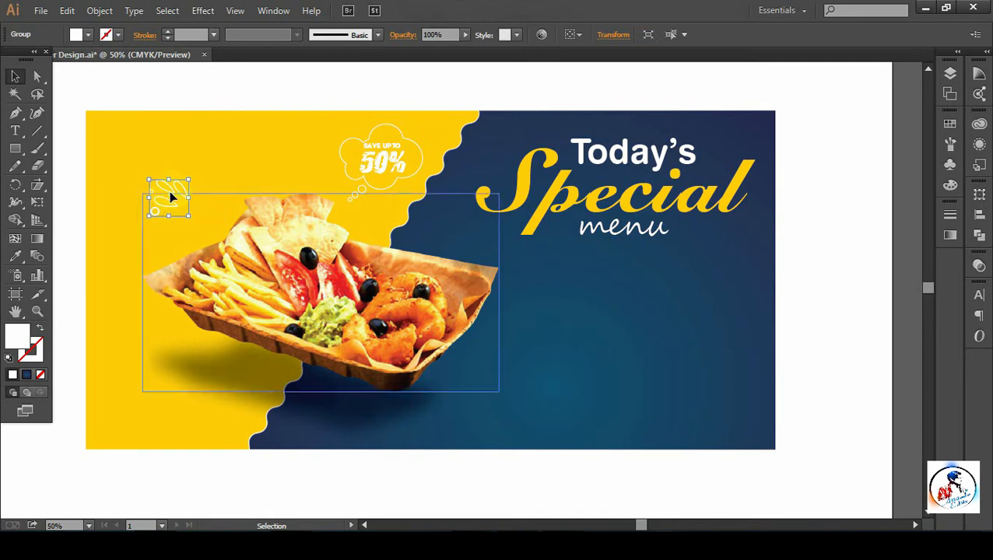
{"action": "left_click_drag", "start_coordinate": [169, 190], "coordinate": [71, 388]}
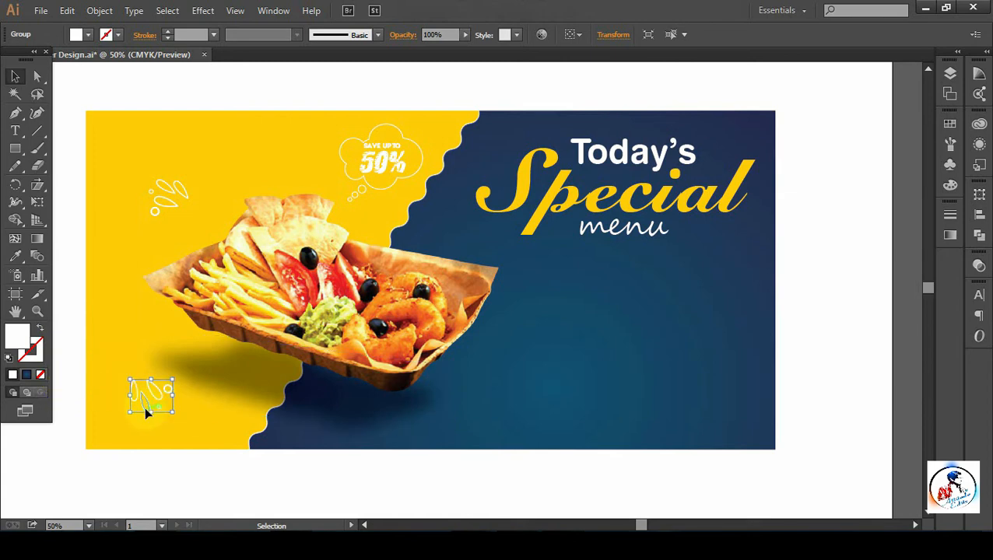
{"action": "left_click_drag", "start_coordinate": [144, 406], "coordinate": [510, 366]}
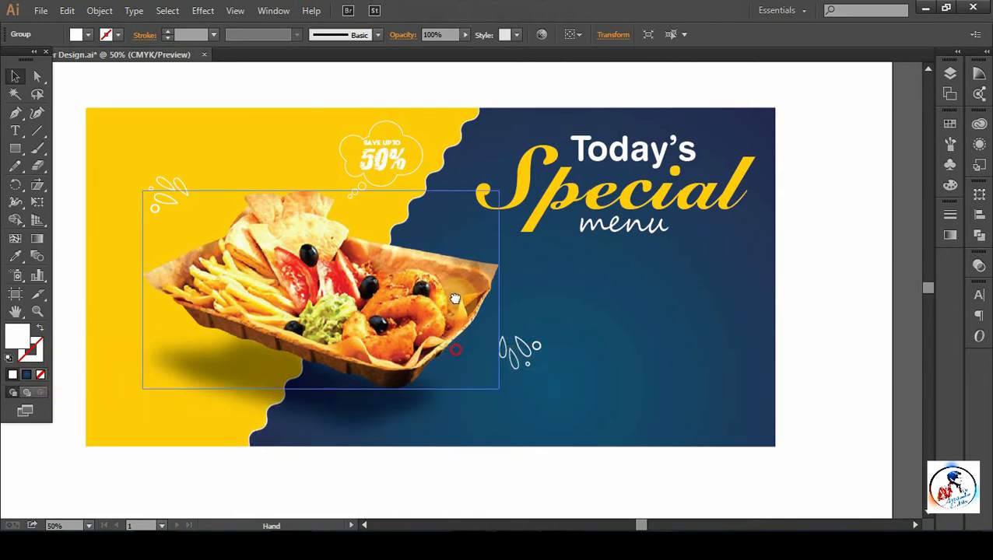
Shrink the copied droplet ornament and move it closer to the food tray's lower-right edge
{"action": "left_click_drag", "start_coordinate": [455, 299], "coordinate": [458, 190]}
{"action": "left_click", "coordinate": [542, 261]}
{"action": "left_click_drag", "start_coordinate": [535, 246], "coordinate": [404, 309]}
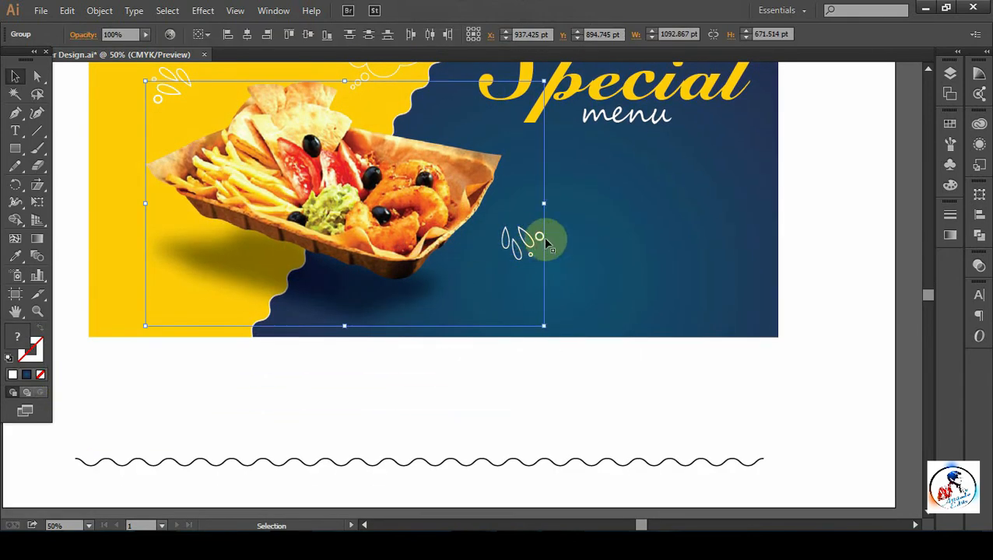
{"action": "left_click", "coordinate": [628, 379]}
{"action": "left_click", "coordinate": [535, 241]}
{"action": "left_click_drag", "start_coordinate": [531, 244], "coordinate": [491, 267]}
{"action": "left_click", "coordinate": [506, 371]}
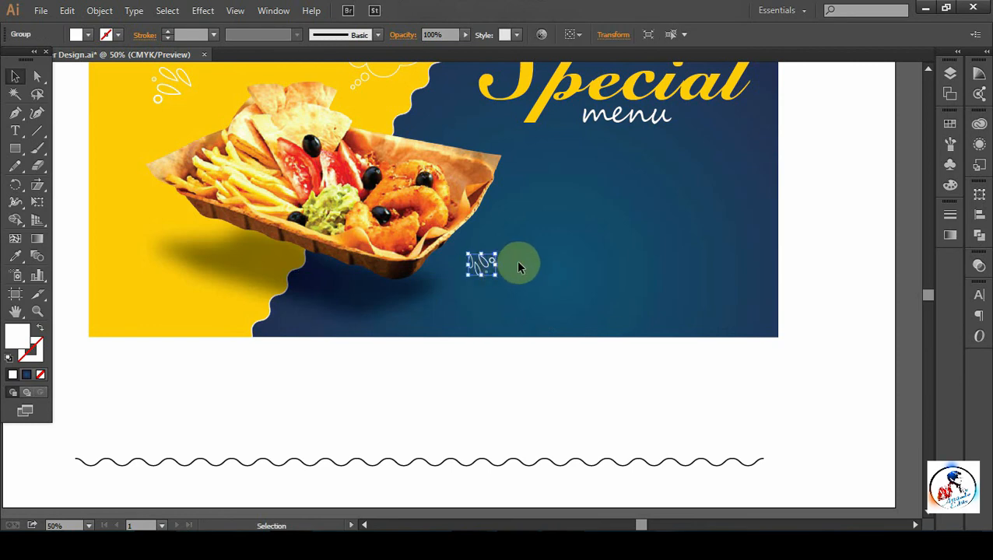
{"action": "left_click", "coordinate": [544, 377]}
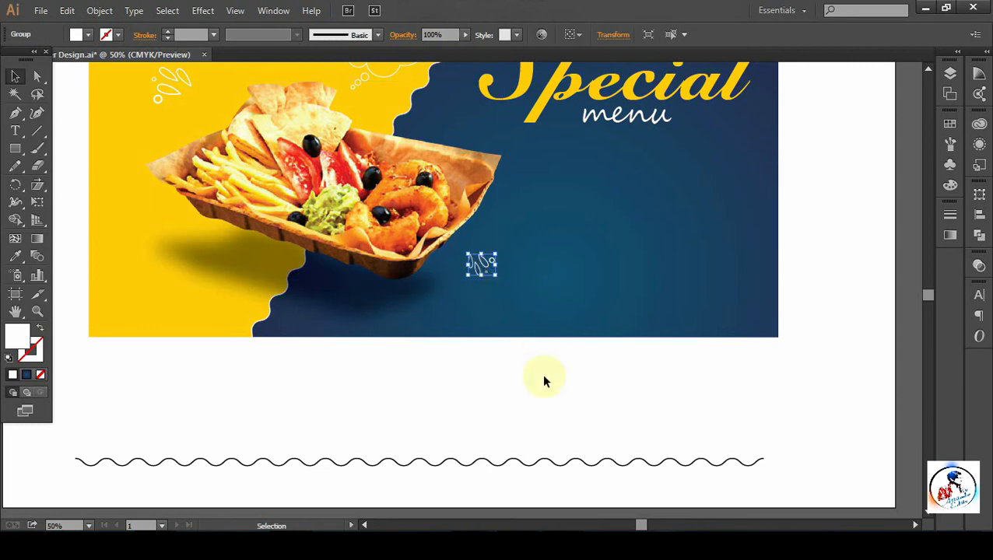
Rotate the copied droplet ornament slightly and deselect it
{"action": "left_click", "coordinate": [488, 266]}
{"action": "key", "text": "r"}
{"action": "left_click_drag", "start_coordinate": [503, 277], "coordinate": [539, 303]}
{"action": "left_click", "coordinate": [13, 77]}
{"action": "left_click", "coordinate": [612, 412]}
{"action": "key", "text": "space"}
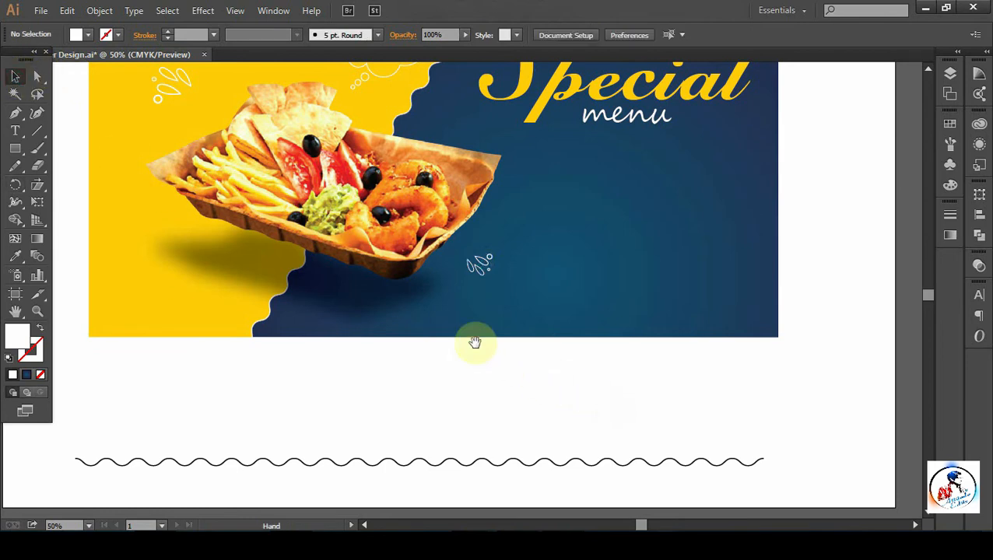
Fill the copied droplet ornament with the yellow sampled from the background and enlarge it slightly
{"action": "left_click_drag", "start_coordinate": [434, 273], "coordinate": [484, 370]}
{"action": "left_click", "coordinate": [535, 362]}
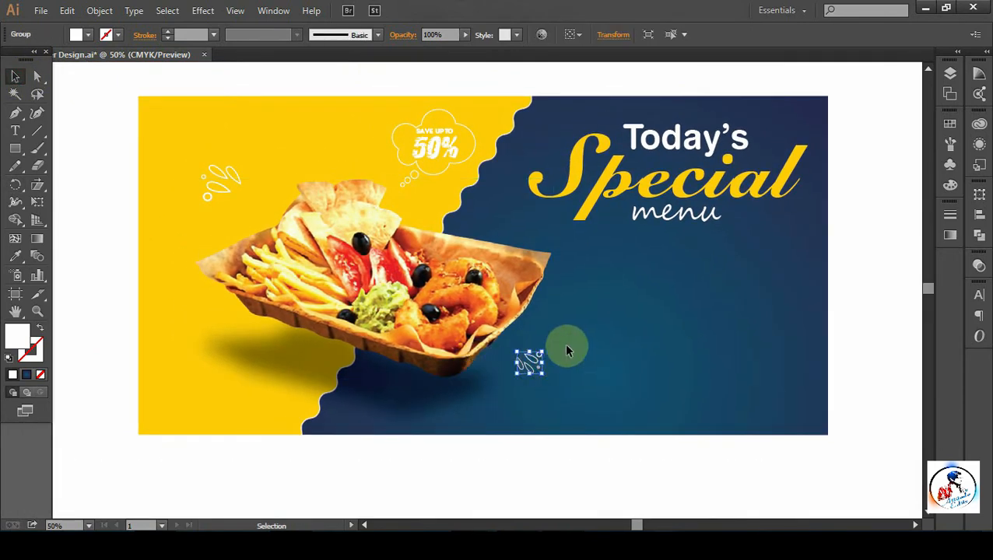
{"action": "key", "text": "i"}
{"action": "left_click", "coordinate": [187, 410]}
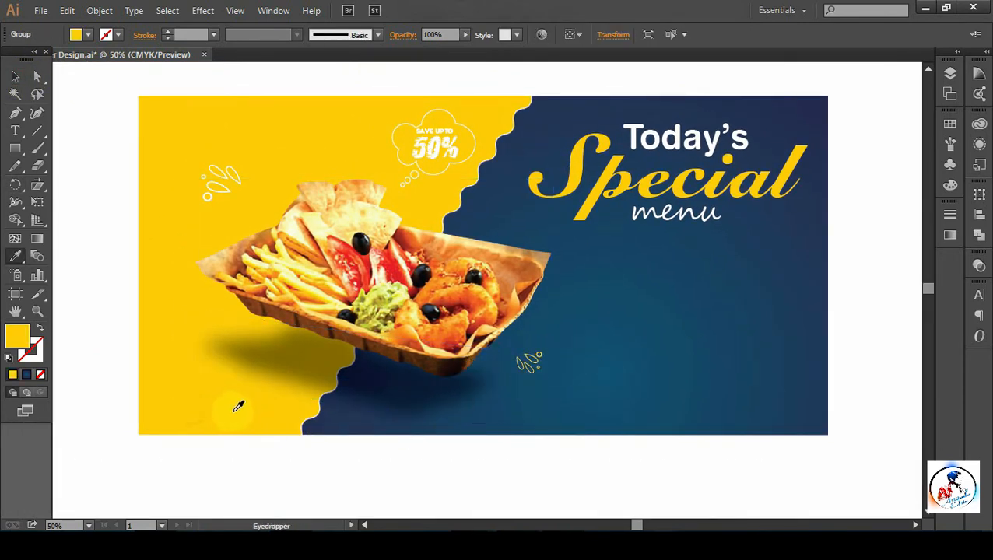
{"action": "left_click", "coordinate": [15, 76]}
{"action": "left_click_drag", "start_coordinate": [542, 374], "coordinate": [553, 381]}
{"action": "left_click", "coordinate": [632, 468]}
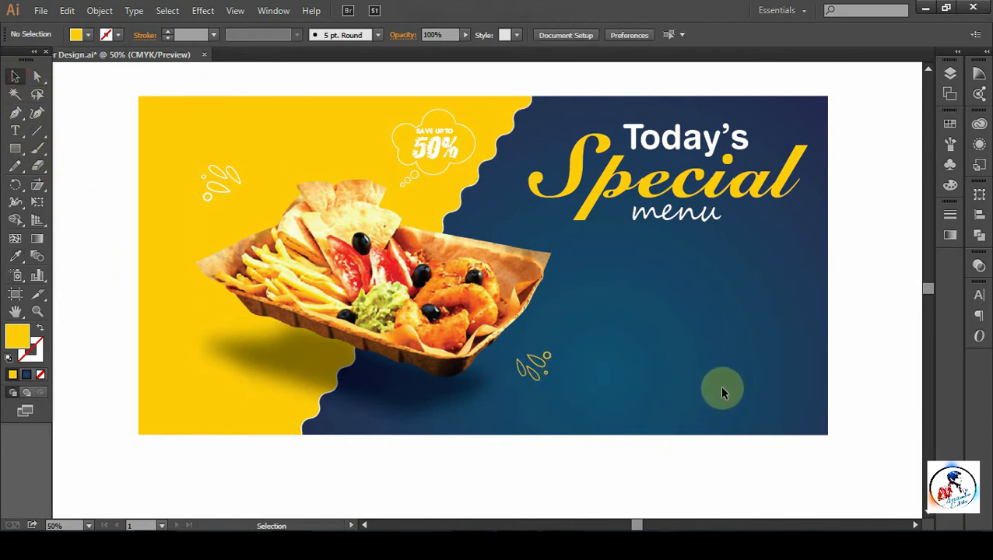
Bring the white petal ornament from the pasteboard to the right of "menu" and enlarge it
{"action": "left_click_drag", "start_coordinate": [759, 367], "coordinate": [462, 266]}
{"action": "left_click", "coordinate": [745, 150]}
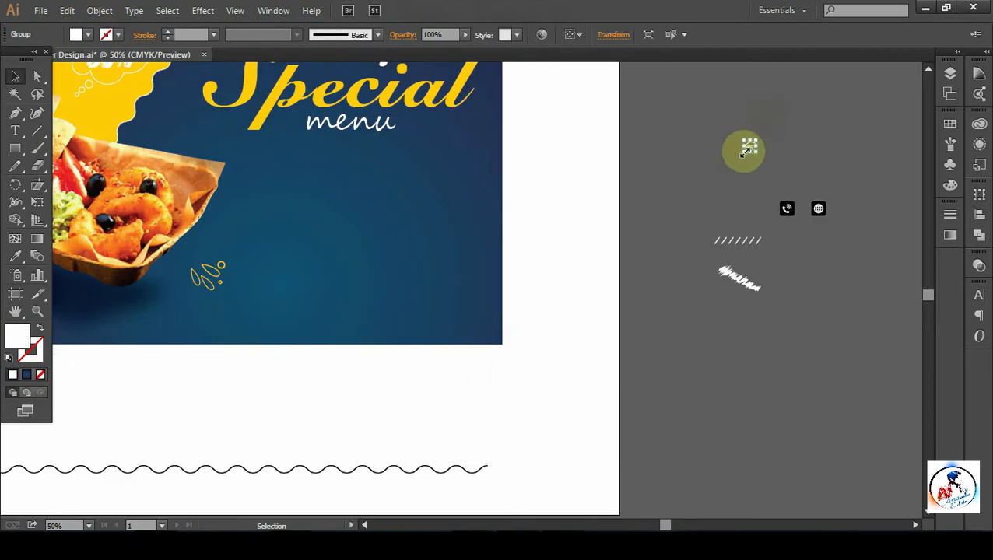
{"action": "left_click_drag", "start_coordinate": [745, 152], "coordinate": [438, 262]}
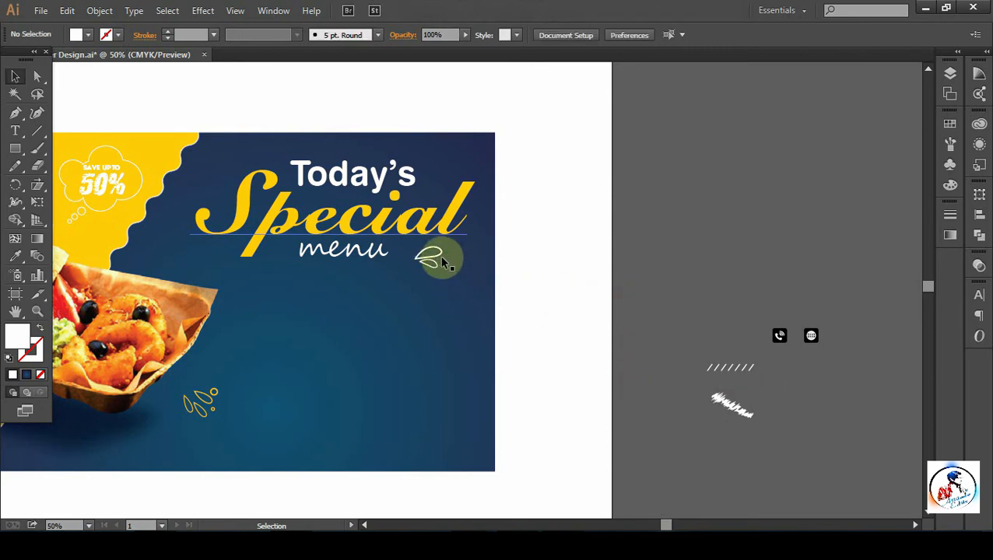
Fill the petal ornament with the background yellow and rotate it clockwise by about 19°
{"action": "left_click_drag", "start_coordinate": [329, 300], "coordinate": [591, 276]}
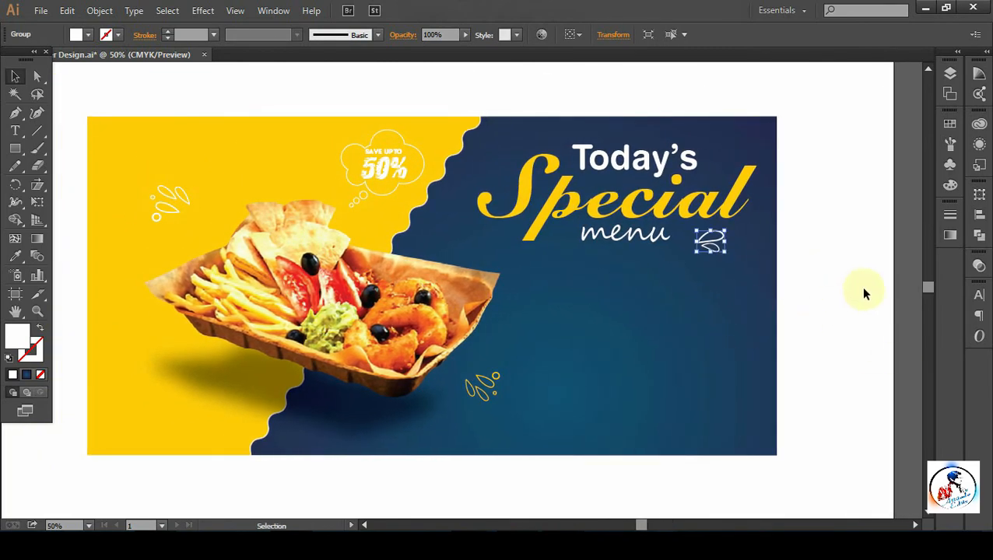
{"action": "key", "text": "i"}
{"action": "left_click", "coordinate": [151, 416]}
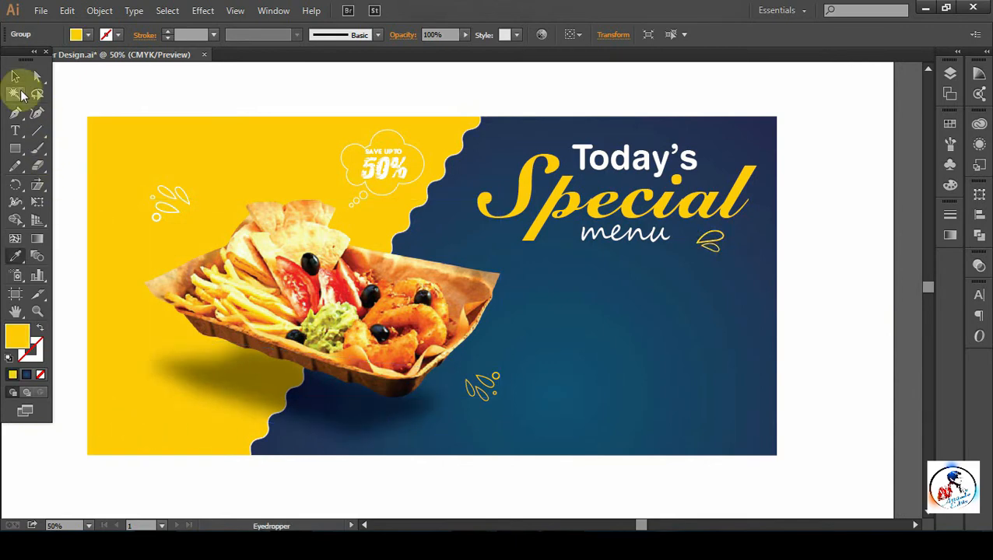
{"action": "left_click", "coordinate": [14, 75]}
{"action": "left_click_drag", "start_coordinate": [732, 257], "coordinate": [721, 266]}
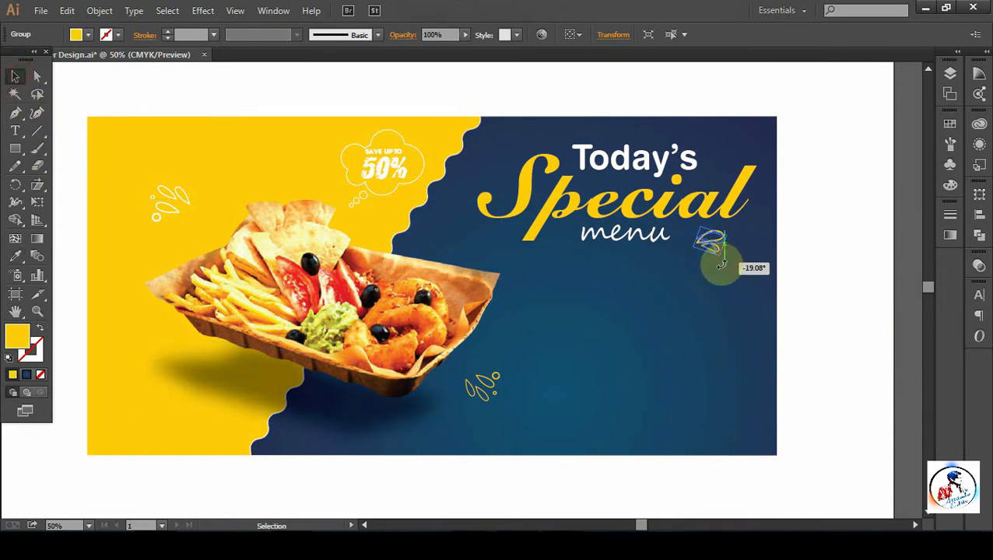
{"action": "left_click", "coordinate": [803, 291]}
Recolour only the ornament's lower petal white and move the whole petal ornament down below the heading
{"action": "key", "text": "a"}
{"action": "left_click", "coordinate": [714, 263]}
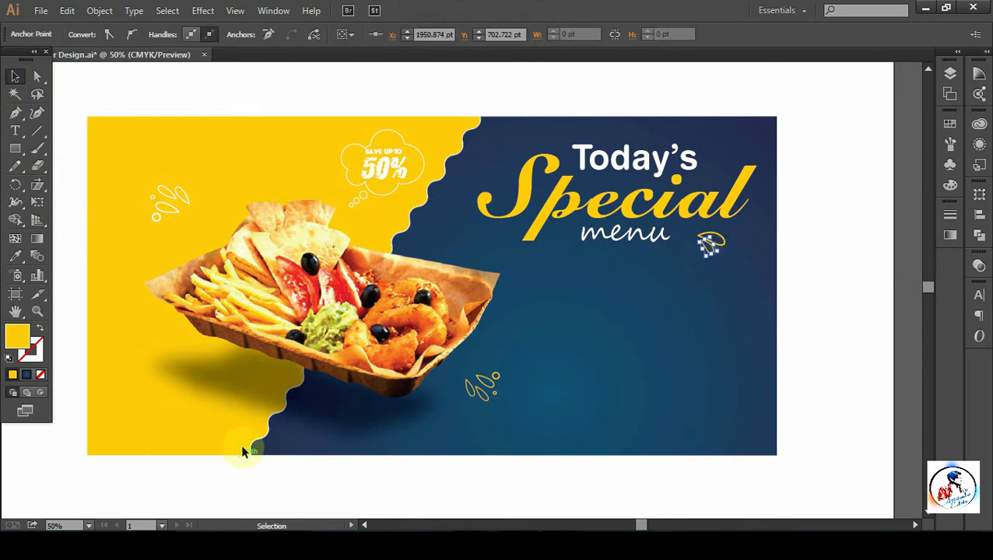
{"action": "left_click", "coordinate": [850, 352]}
{"action": "left_click", "coordinate": [15, 76]}
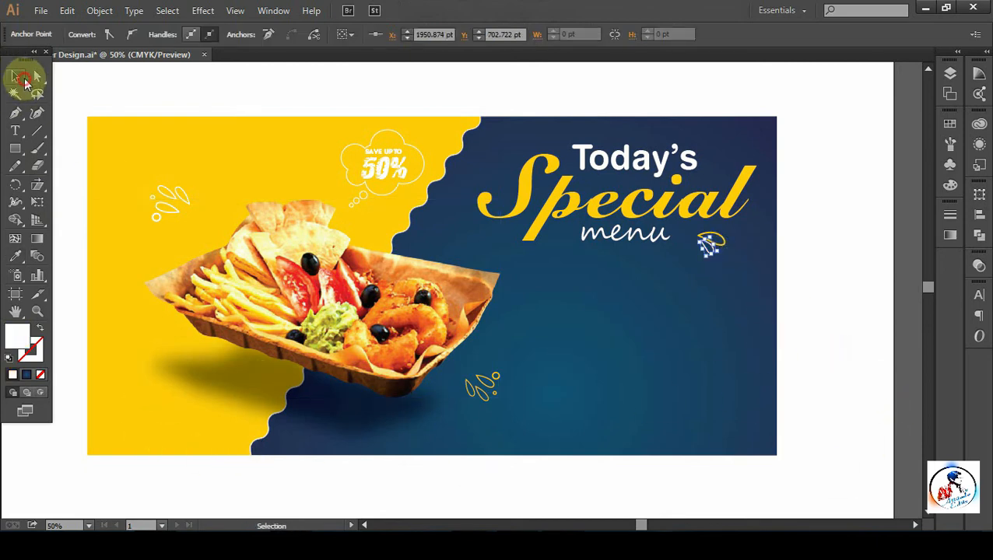
{"action": "left_click", "coordinate": [848, 336]}
{"action": "left_click", "coordinate": [725, 249]}
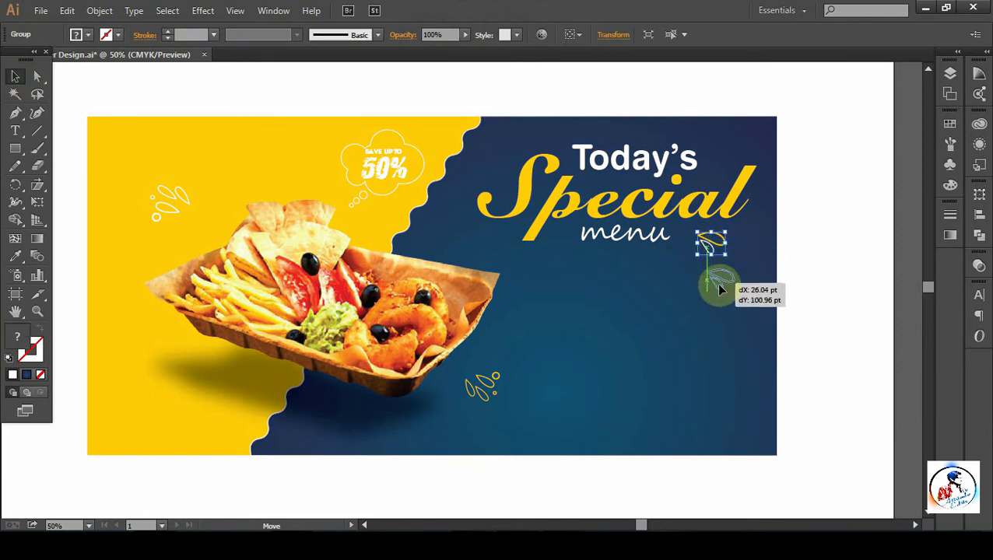
{"action": "left_click_drag", "start_coordinate": [718, 286], "coordinate": [720, 288]}
Nudge the grouped "Today's Special menu" heading slightly down and to the left, and deselect it
{"action": "left_click", "coordinate": [723, 218]}
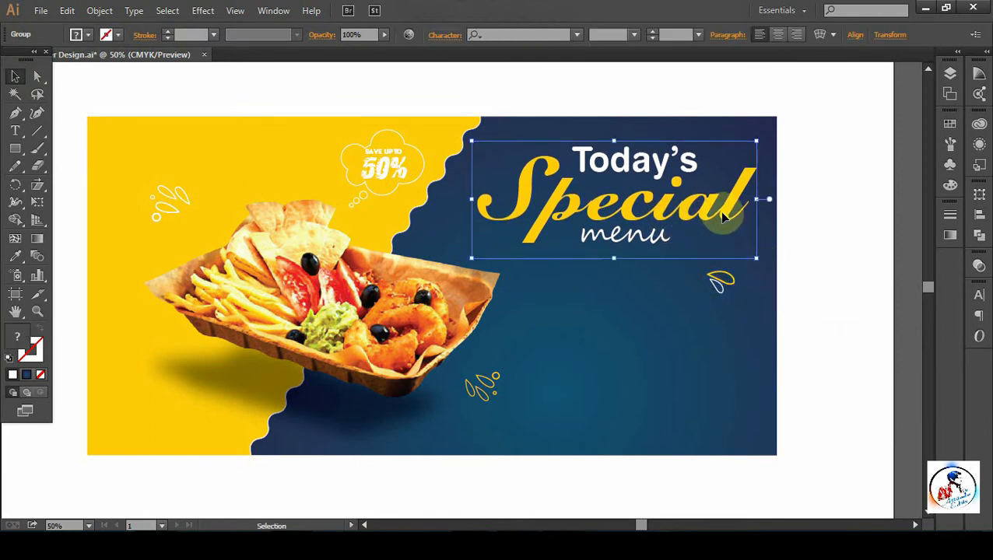
{"action": "key", "text": "Down"}
{"action": "key", "text": "Down"}
{"action": "key", "text": "Down"}
{"action": "key", "text": "Down"}
{"action": "key", "text": "Down"}
{"action": "key", "text": "Down"}
{"action": "key", "text": "Down"}
{"action": "key", "text": "Down"}
{"action": "key", "text": "Down"}
{"action": "key", "text": "Down"}
{"action": "key", "text": "Down"}
{"action": "key", "text": "Down"}
{"action": "key", "text": "Down"}
{"action": "key", "text": "Down"}
{"action": "key", "text": "Down"}
{"action": "key", "text": "Down"}
{"action": "key", "text": "Down"}
{"action": "key", "text": "Down"}
{"action": "key", "text": "Down"}
{"action": "key", "text": "Down"}
{"action": "key", "text": "Left"}
{"action": "key", "text": "Left"}
{"action": "key", "text": "Left"}
{"action": "key", "text": "Left"}
{"action": "key", "text": "Left"}
{"action": "key", "text": "Left"}
{"action": "key", "text": "Left"}
{"action": "key", "text": "Left"}
{"action": "key", "text": "Left"}
{"action": "key", "text": "Left"}
{"action": "key", "text": "Left"}
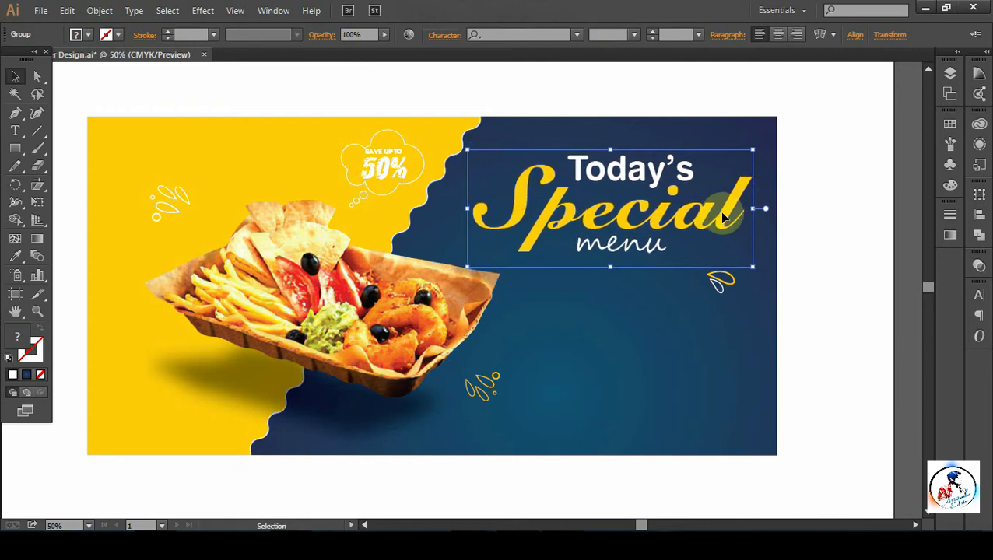
{"action": "left_click", "coordinate": [816, 314]}
Move the petal ornament up beside "menu" and place a rotated copy at the upper left of the "S" in "Special"
{"action": "mouse_move", "coordinate": [731, 284]}
{"action": "left_mouse_down"}
{"action": "mouse_move", "coordinate": [731, 259]}
{"action": "mouse_move", "coordinate": [528, 143]}
{"action": "mouse_move", "coordinate": [534, 151]}
{"action": "mouse_move", "coordinate": [481, 183]}
{"action": "mouse_move", "coordinate": [488, 216]}
{"action": "mouse_move", "coordinate": [513, 224]}
{"action": "mouse_move", "coordinate": [818, 228]}
{"action": "left_mouse_up"}
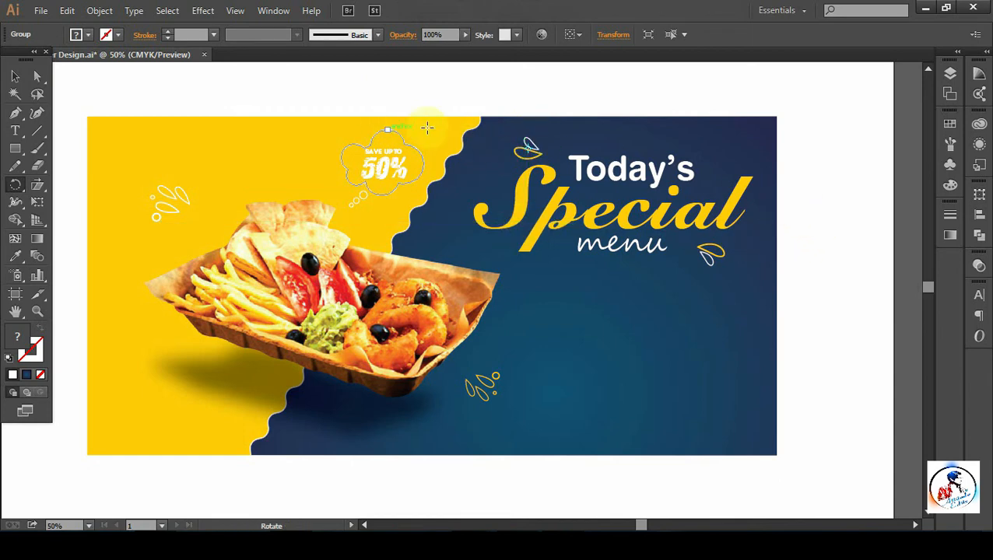
{"action": "left_click", "coordinate": [14, 76]}
{"action": "left_click", "coordinate": [808, 212]}
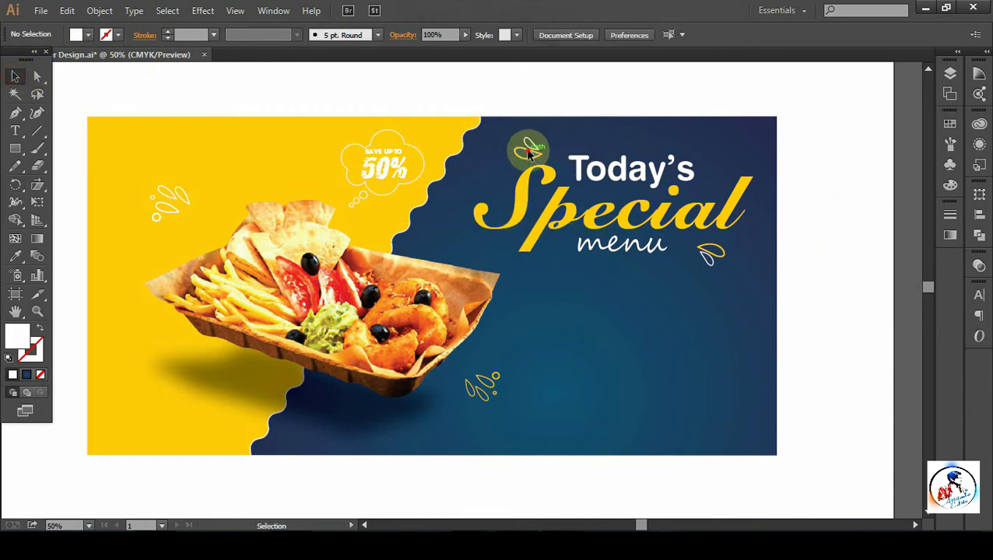
{"action": "mouse_move", "coordinate": [527, 149]}
{"action": "left_mouse_down"}
{"action": "mouse_move", "coordinate": [483, 166]}
{"action": "mouse_move", "coordinate": [488, 184]}
{"action": "left_mouse_up"}
{"action": "left_click", "coordinate": [847, 203]}
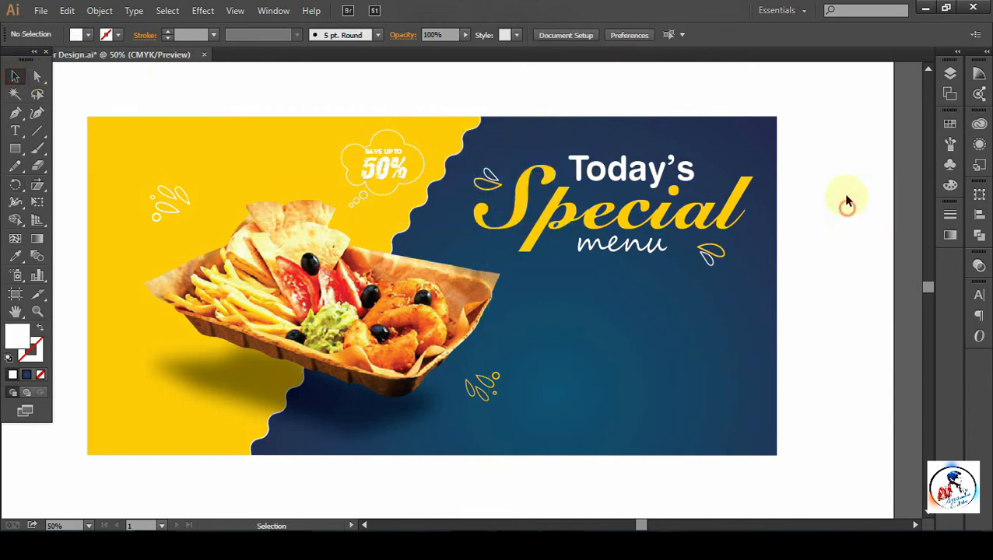
Move the petal ornament closer to "menu" and shift the yellow droplet ornament below the tray down and to the left
{"action": "mouse_move", "coordinate": [709, 273]}
{"action": "left_mouse_down"}
{"action": "mouse_move", "coordinate": [705, 259]}
{"action": "mouse_move", "coordinate": [699, 270]}
{"action": "left_mouse_up"}
{"action": "left_click", "coordinate": [708, 352]}
{"action": "left_click", "coordinate": [486, 392]}
{"action": "left_click", "coordinate": [580, 467]}
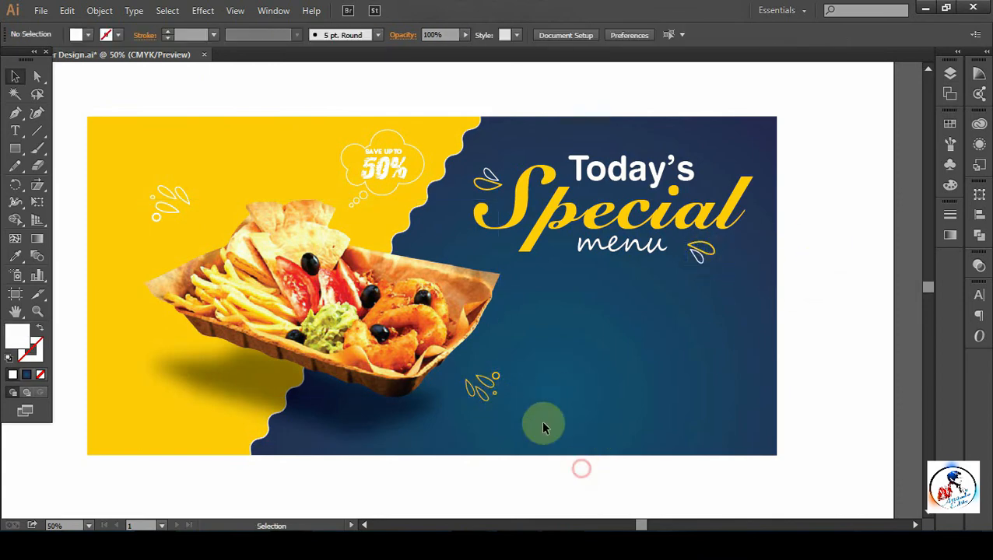
{"action": "left_click", "coordinate": [492, 381]}
{"action": "left_click_drag", "start_coordinate": [484, 395], "coordinate": [454, 410]}
{"action": "left_click", "coordinate": [813, 386]}
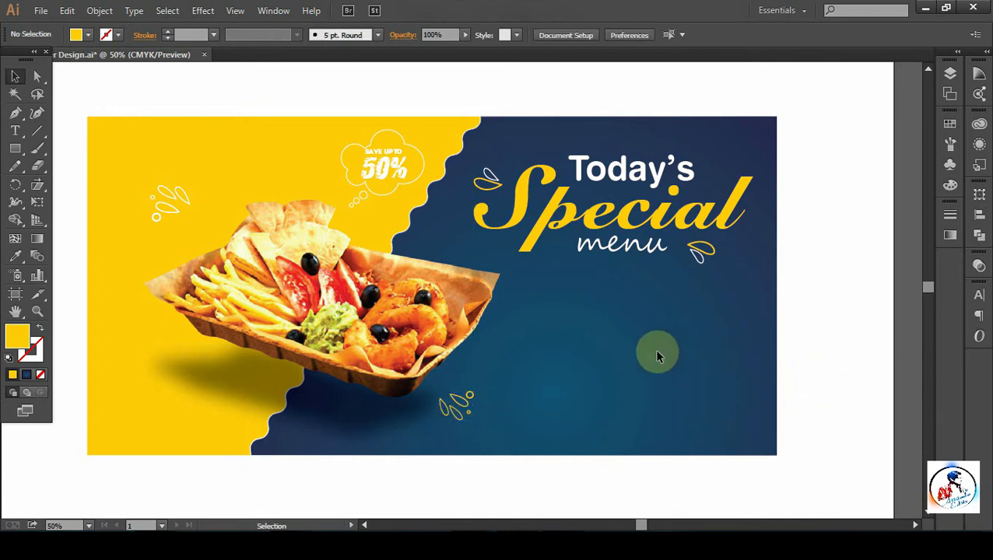
Enlarge the grouped food tray and its shadow toward the banner's upper left, and fine-tune by reducing it slightly
{"action": "left_click", "coordinate": [379, 306]}
{"action": "key", "text": "Down"}
{"action": "key", "text": "Down"}
{"action": "key", "text": "Down"}
{"action": "key", "text": "Down"}
{"action": "key", "text": "Down"}
{"action": "key", "text": "Down"}
{"action": "key", "text": "Down"}
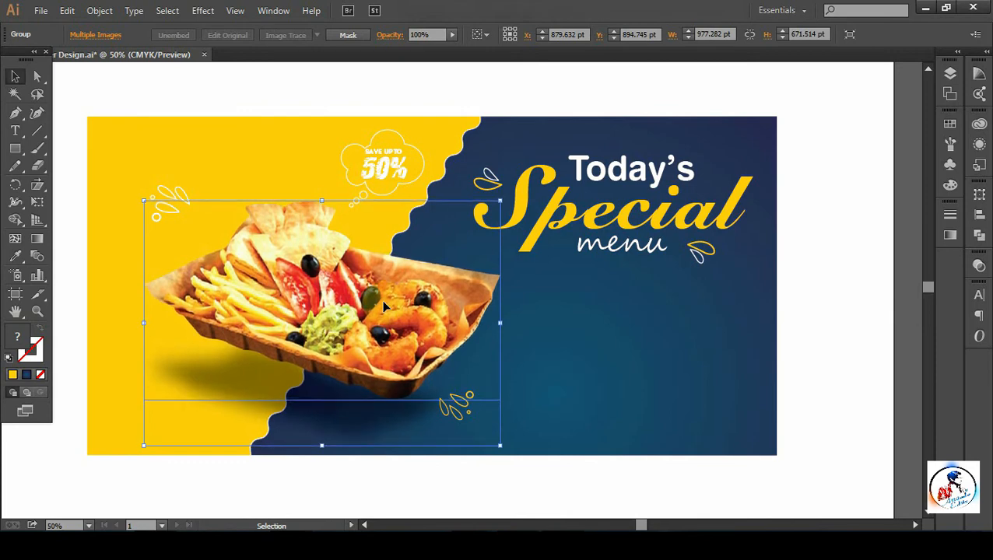
{"action": "left_click_drag", "start_coordinate": [144, 202], "coordinate": [116, 183]}
{"action": "left_click", "coordinate": [259, 112]}
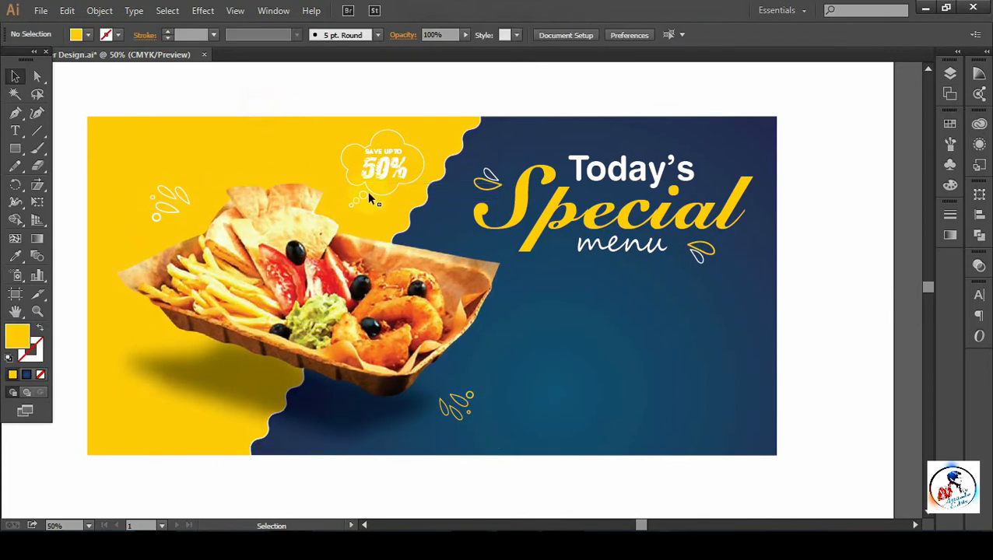
{"action": "left_click", "coordinate": [249, 265]}
{"action": "left_click_drag", "start_coordinate": [115, 186], "coordinate": [127, 190]}
{"action": "left_click", "coordinate": [803, 354]}
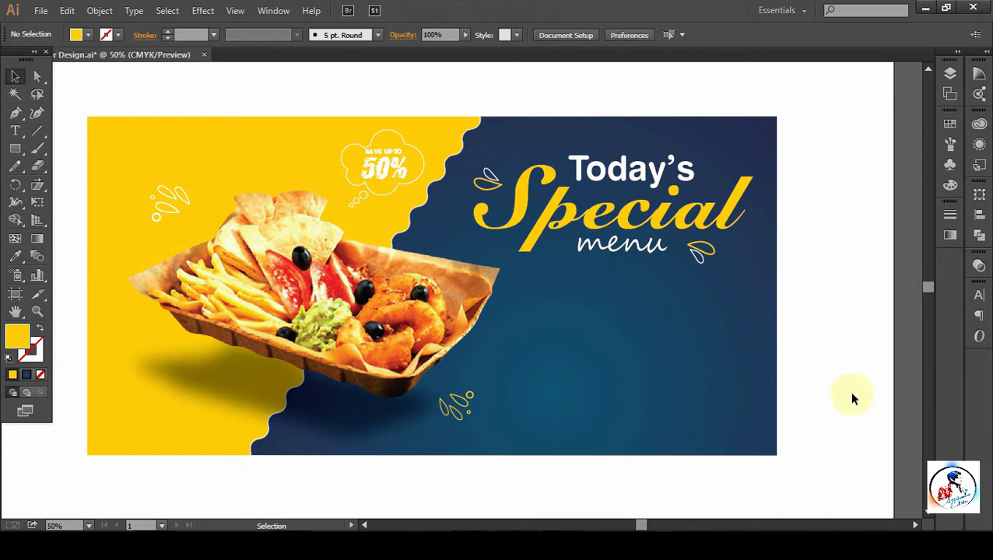
Bring the white scribble ornament from the pasteboard and place it on the yellow area beside the tray's left edge
{"action": "left_click_drag", "start_coordinate": [850, 394], "coordinate": [708, 349]}
{"action": "mouse_move", "coordinate": [877, 350]}
{"action": "left_mouse_down"}
{"action": "mouse_move", "coordinate": [226, 393]}
{"action": "mouse_move", "coordinate": [179, 375]}
{"action": "left_mouse_up"}
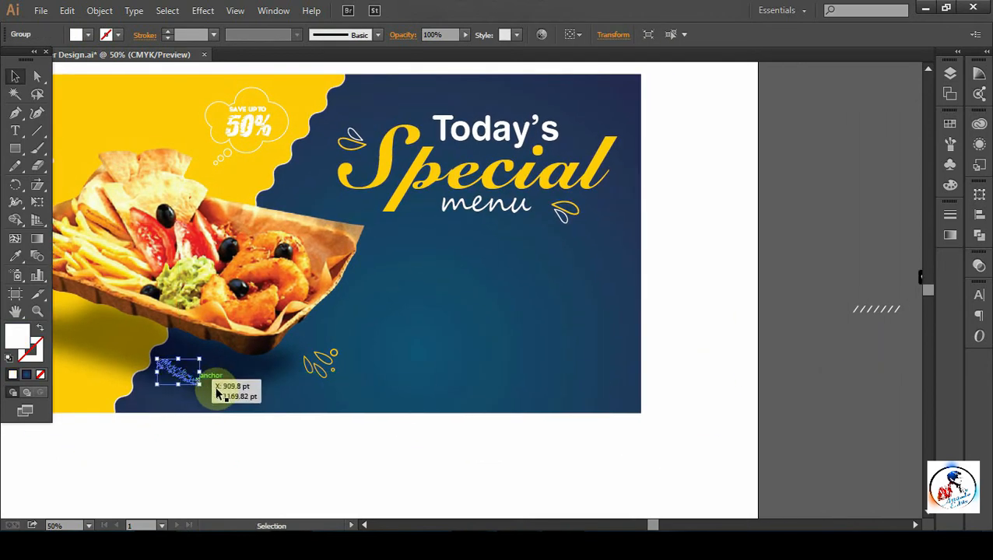
{"action": "left_click_drag", "start_coordinate": [217, 446], "coordinate": [425, 406]}
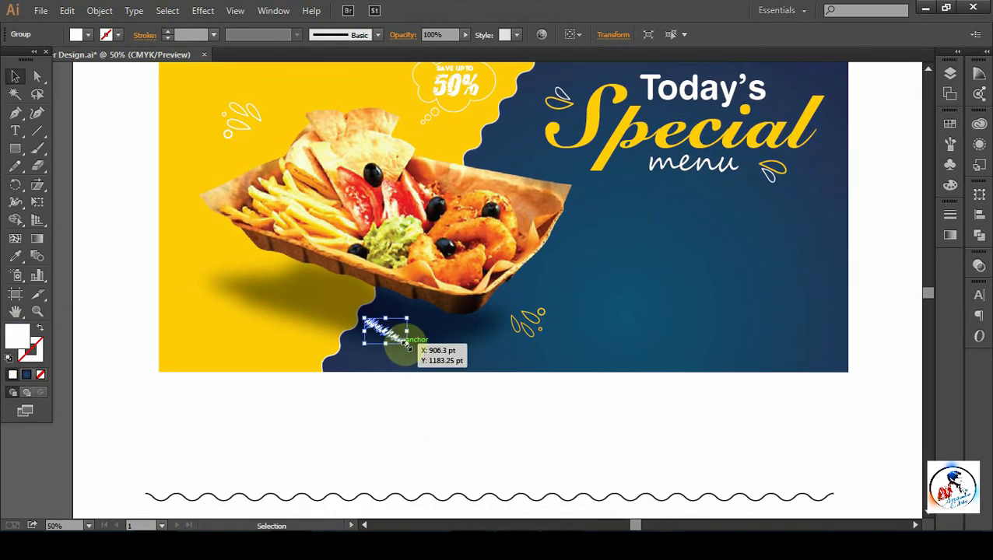
{"action": "left_click", "coordinate": [410, 425]}
{"action": "mouse_move", "coordinate": [393, 337]}
{"action": "left_mouse_down"}
{"action": "mouse_move", "coordinate": [357, 331]}
{"action": "mouse_move", "coordinate": [214, 256]}
{"action": "mouse_move", "coordinate": [206, 234]}
{"action": "left_mouse_up"}
{"action": "left_click", "coordinate": [106, 246]}
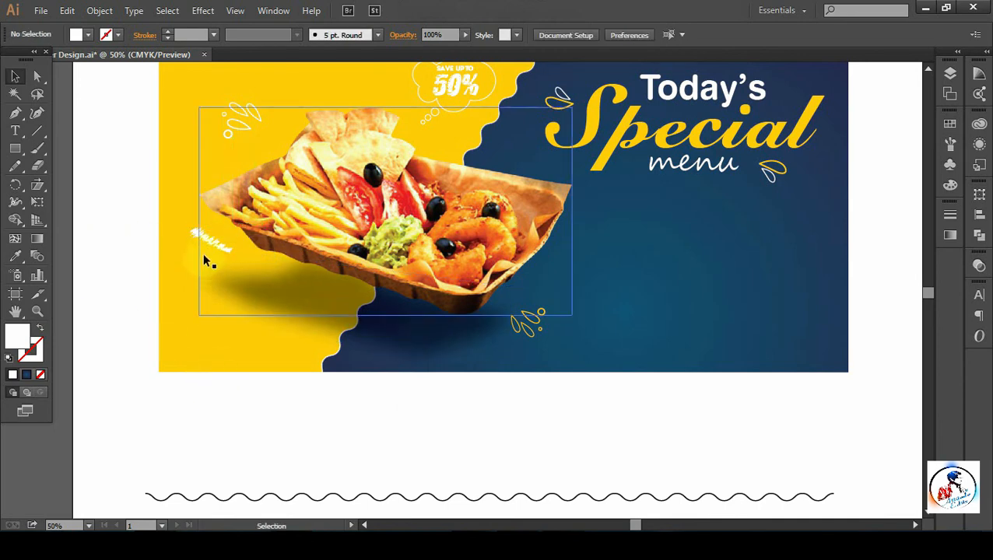
Copy the white scribble to the blue area, rotate the copy, and set it along the tray's right edge
{"action": "left_click", "coordinate": [213, 247]}
{"action": "mouse_move", "coordinate": [219, 248]}
{"action": "left_mouse_down"}
{"action": "mouse_move", "coordinate": [426, 318]}
{"action": "mouse_move", "coordinate": [583, 286]}
{"action": "left_mouse_up"}
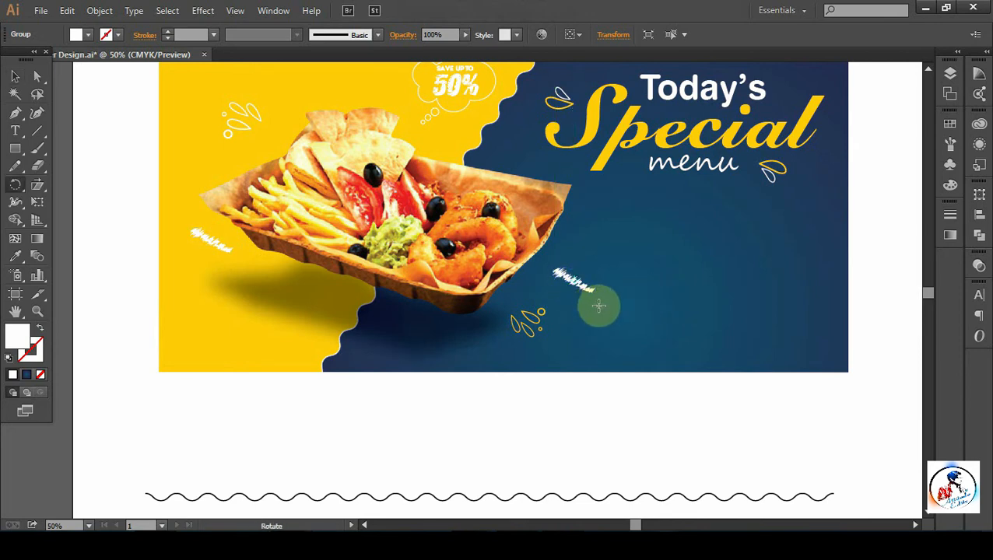
{"action": "left_click_drag", "start_coordinate": [620, 231], "coordinate": [621, 232]}
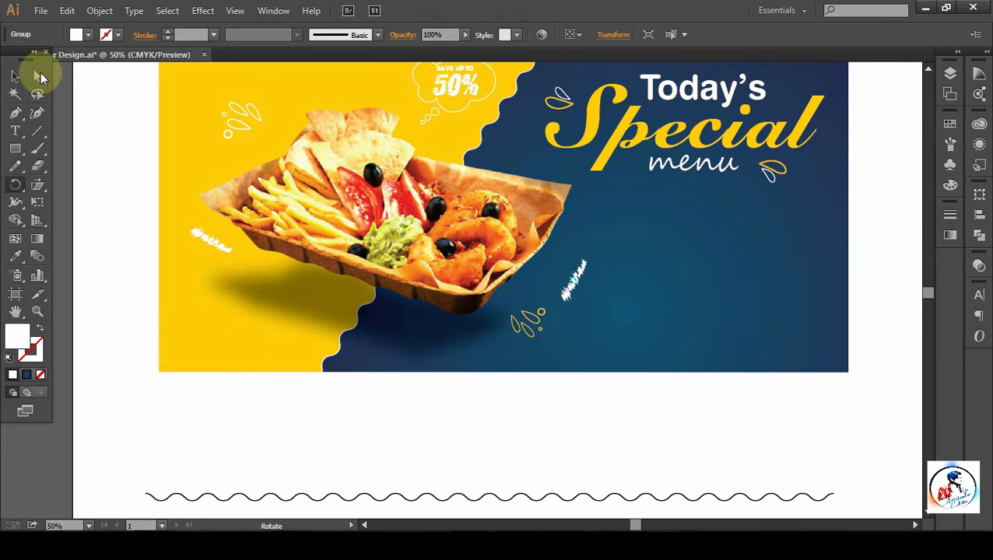
{"action": "left_click", "coordinate": [13, 75]}
{"action": "mouse_move", "coordinate": [573, 282]}
{"action": "left_mouse_down"}
{"action": "mouse_move", "coordinate": [558, 281]}
{"action": "mouse_move", "coordinate": [555, 255]}
{"action": "left_mouse_up"}
Fill the copied scribble beside the tray's right edge with the background yellow and deselect it
{"action": "key", "text": "i"}
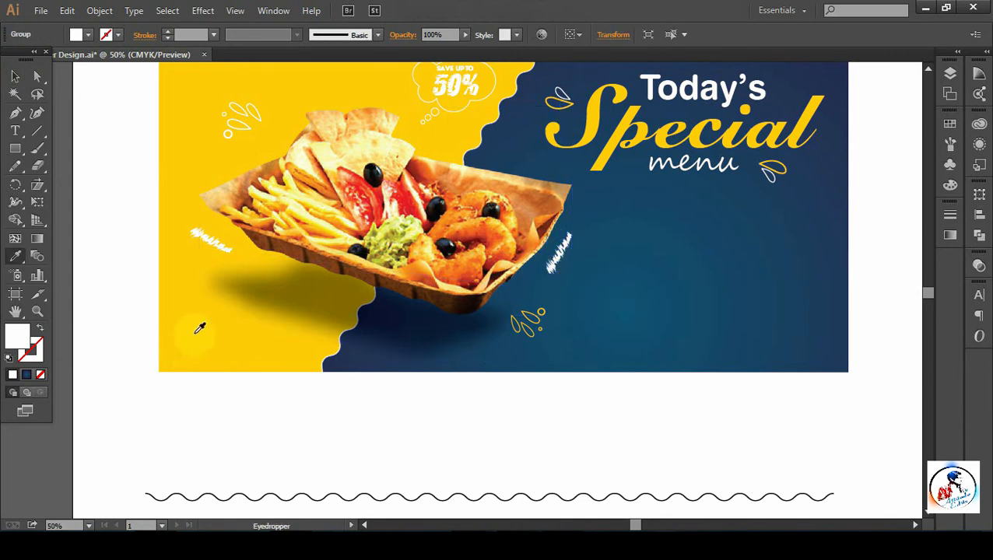
{"action": "left_click", "coordinate": [194, 333]}
{"action": "left_click", "coordinate": [14, 76]}
{"action": "left_click", "coordinate": [621, 429]}
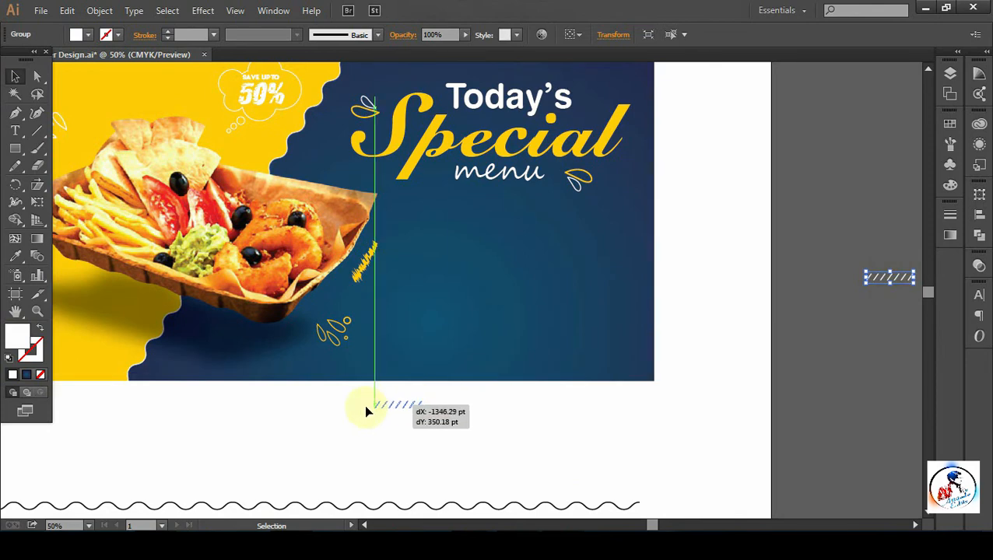
Bring in the white slanted-stripe ornament from the pasteboard and place it slightly enlarged in the yellow area's lower-left corner
{"action": "left_click_drag", "start_coordinate": [364, 404], "coordinate": [282, 408]}
{"action": "scroll", "coordinate": [414, 439], "scroll_direction": "left", "scroll_amount": 3}
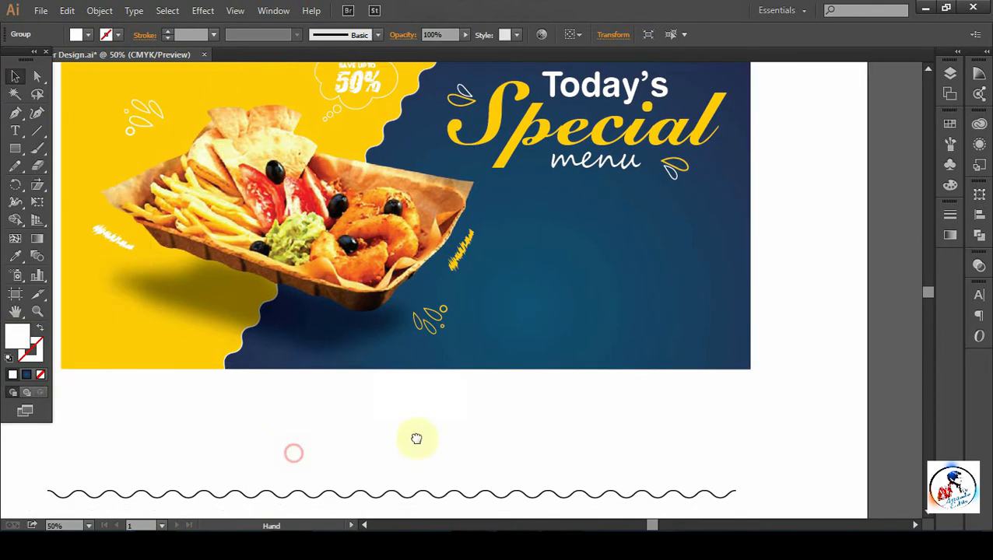
{"action": "right_click", "coordinate": [445, 381]}
{"action": "left_click", "coordinate": [484, 423]}
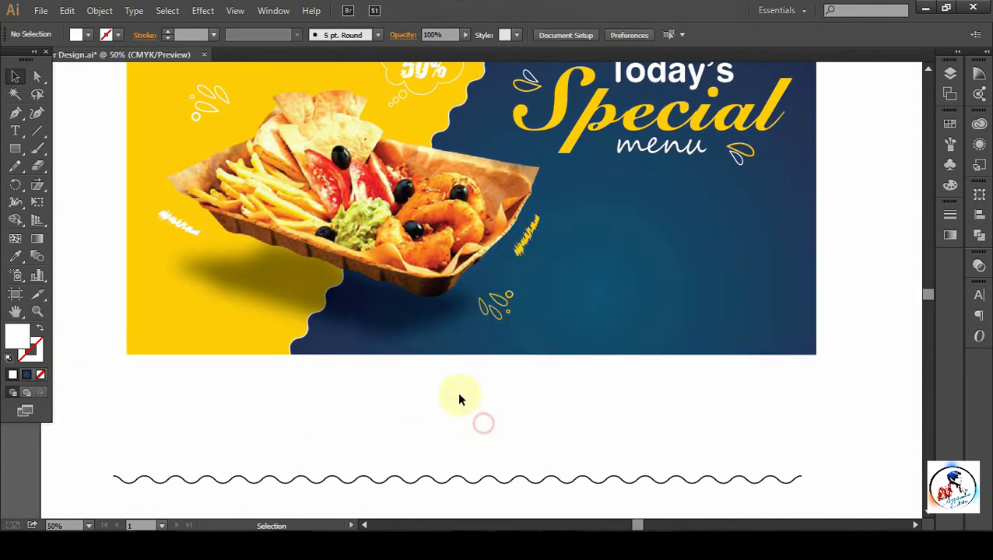
{"action": "left_click", "coordinate": [453, 388]}
{"action": "mouse_move", "coordinate": [456, 389]}
{"action": "left_mouse_down"}
{"action": "mouse_move", "coordinate": [188, 339]}
{"action": "mouse_move", "coordinate": [220, 330]}
{"action": "left_mouse_up"}
{"action": "left_click", "coordinate": [329, 408]}
{"action": "left_click", "coordinate": [197, 338]}
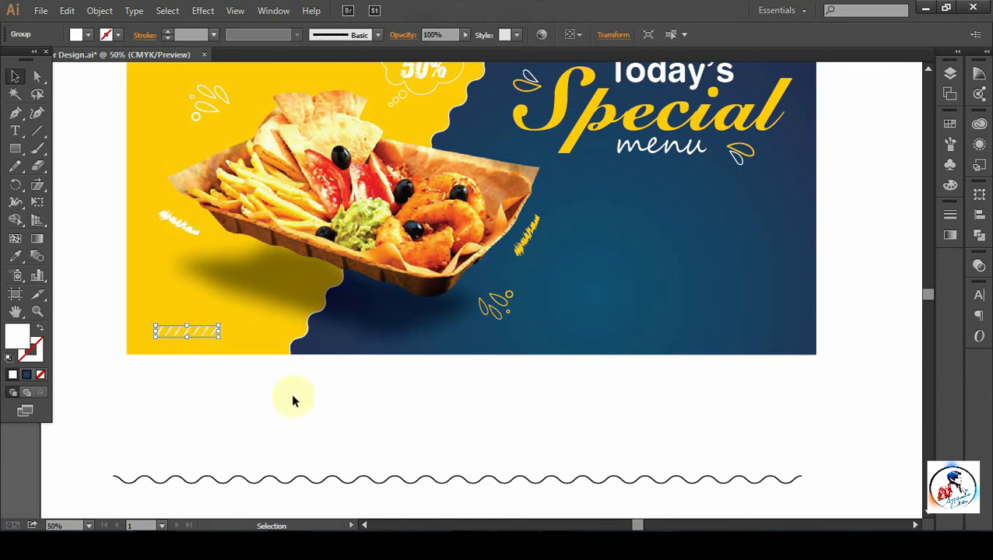
{"action": "key", "text": "space"}
{"action": "left_click_drag", "start_coordinate": [266, 384], "coordinate": [221, 402]}
{"action": "left_click", "coordinate": [268, 439]}
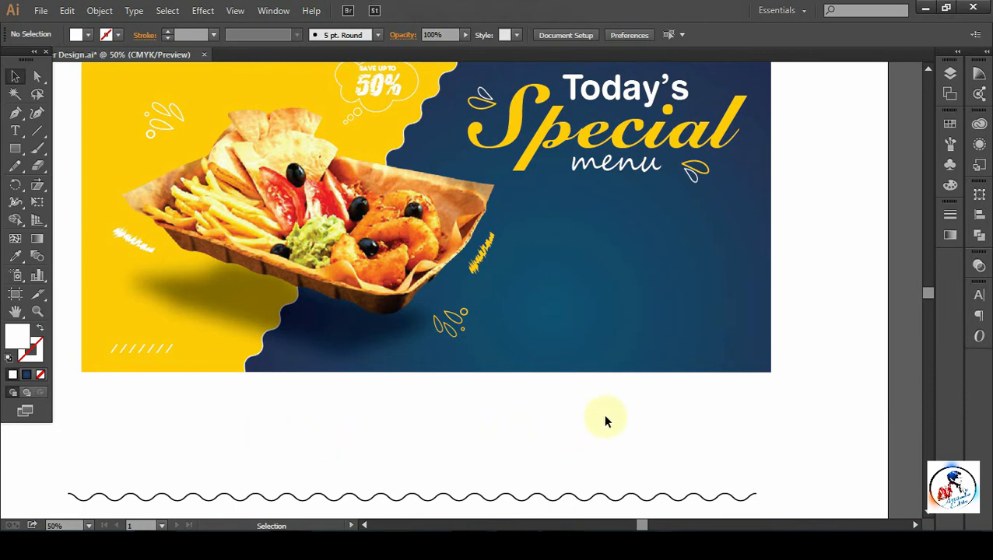
Bring the phone and globe icons from the pasteboard to below the banner and move the phone icon away from the globe
{"action": "key", "text": "space"}
{"action": "left_click_drag", "start_coordinate": [659, 430], "coordinate": [391, 417]}
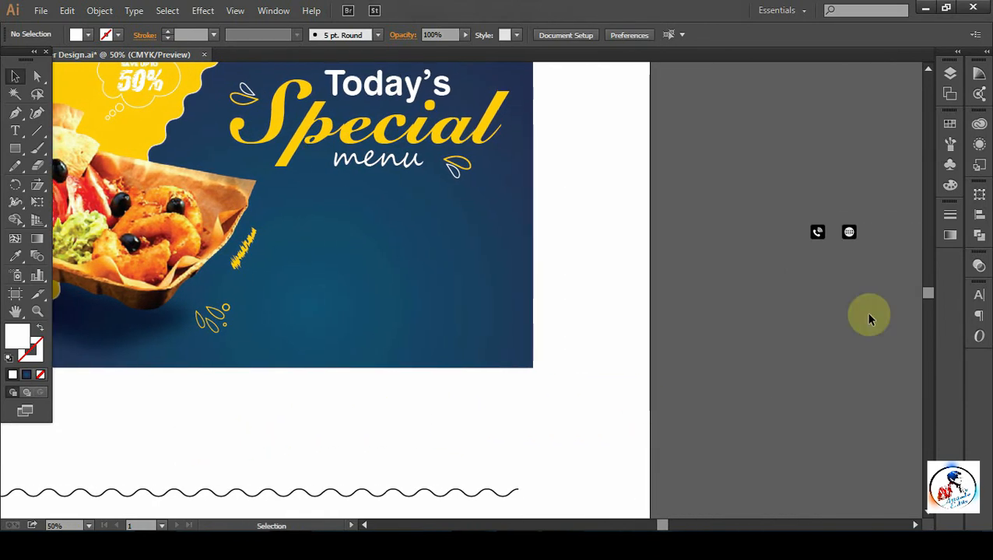
{"action": "left_click_drag", "start_coordinate": [885, 281], "coordinate": [882, 277]}
{"action": "left_click_drag", "start_coordinate": [849, 231], "coordinate": [591, 412]}
{"action": "left_click", "coordinate": [611, 456]}
{"action": "left_click_drag", "start_coordinate": [520, 402], "coordinate": [355, 412]}
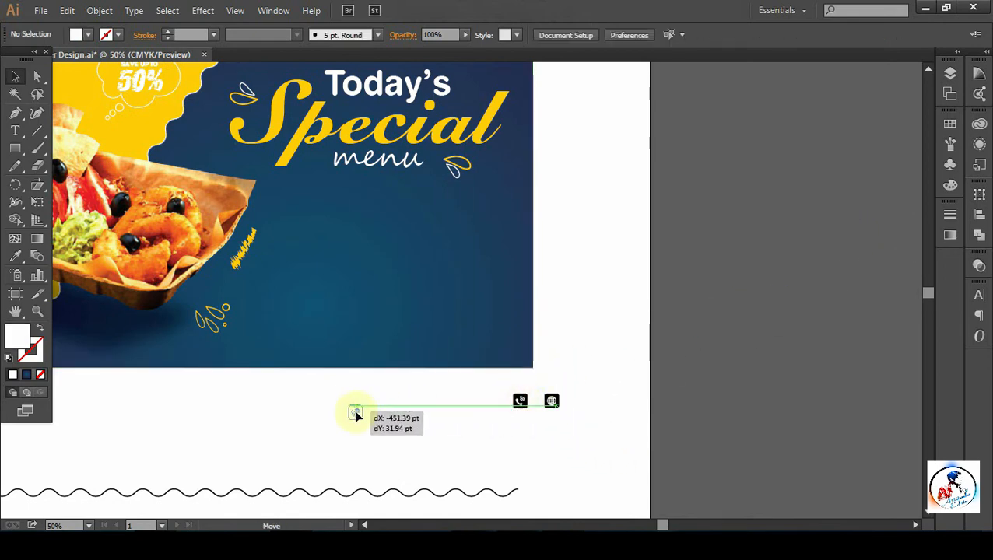
{"action": "left_click", "coordinate": [424, 437]}
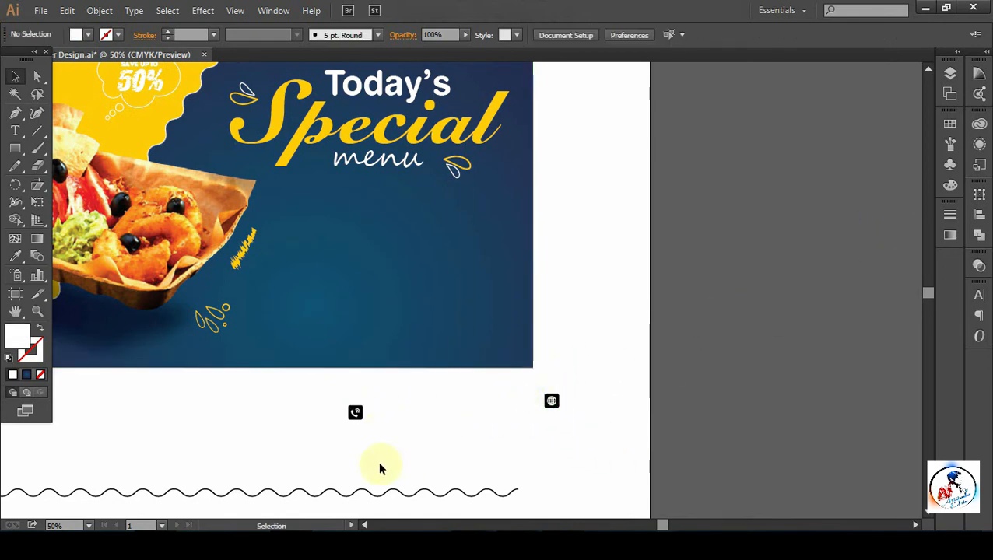
Recolour the phone icon with a black handset on a white rounded square
{"action": "key", "text": "ctrl+plus"}
{"action": "key", "text": "ctrl+plus"}
{"action": "key", "text": "space"}
{"action": "left_click_drag", "start_coordinate": [326, 463], "coordinate": [470, 235]}
{"action": "left_click", "coordinate": [396, 314]}
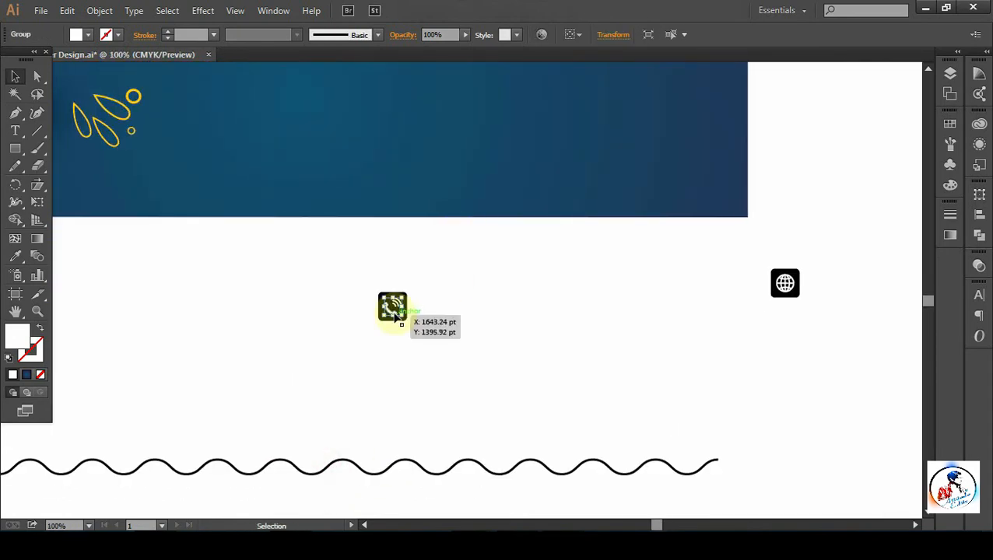
{"action": "double_click", "coordinate": [22, 337]}
{"action": "left_click_drag", "start_coordinate": [238, 286], "coordinate": [111, 348]}
{"action": "left_click", "coordinate": [456, 170]}
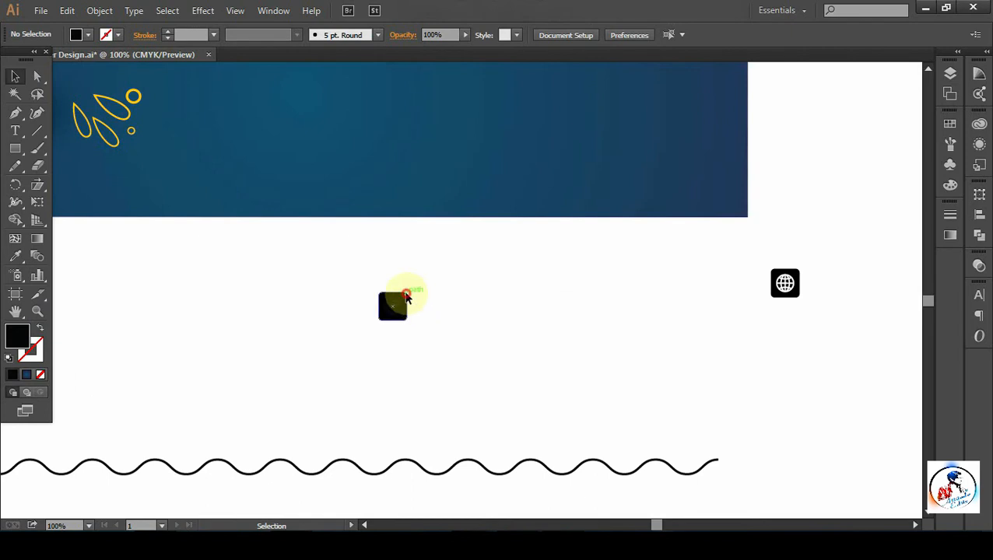
{"action": "left_click", "coordinate": [407, 295]}
{"action": "key", "text": "i"}
{"action": "left_click", "coordinate": [510, 305]}
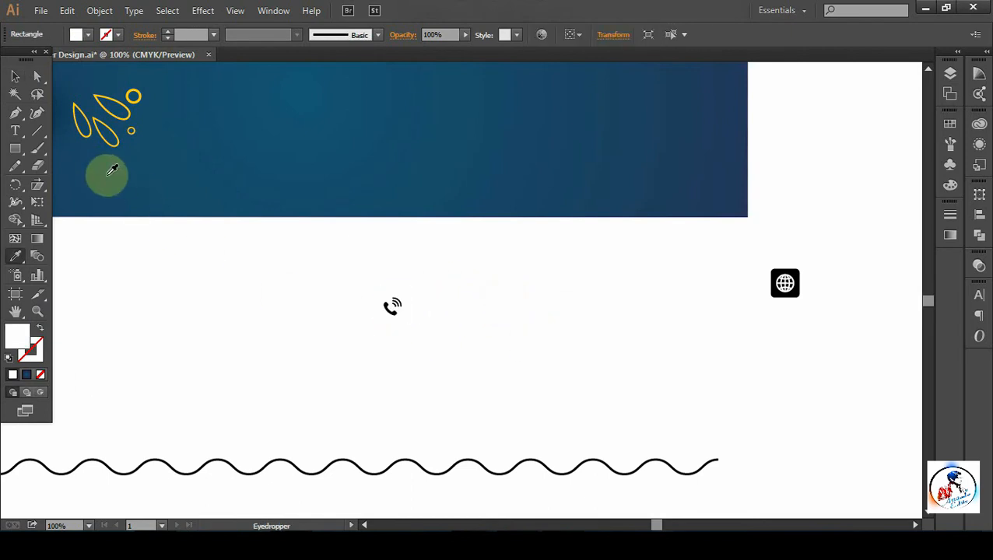
Group the handset with its rounded square and move the phone icon onto the blue area's bottom edge
{"action": "left_click", "coordinate": [15, 77]}
{"action": "left_click", "coordinate": [338, 293]}
{"action": "left_click_drag", "start_coordinate": [321, 264], "coordinate": [490, 367]}
{"action": "key", "text": "ctrl+g"}
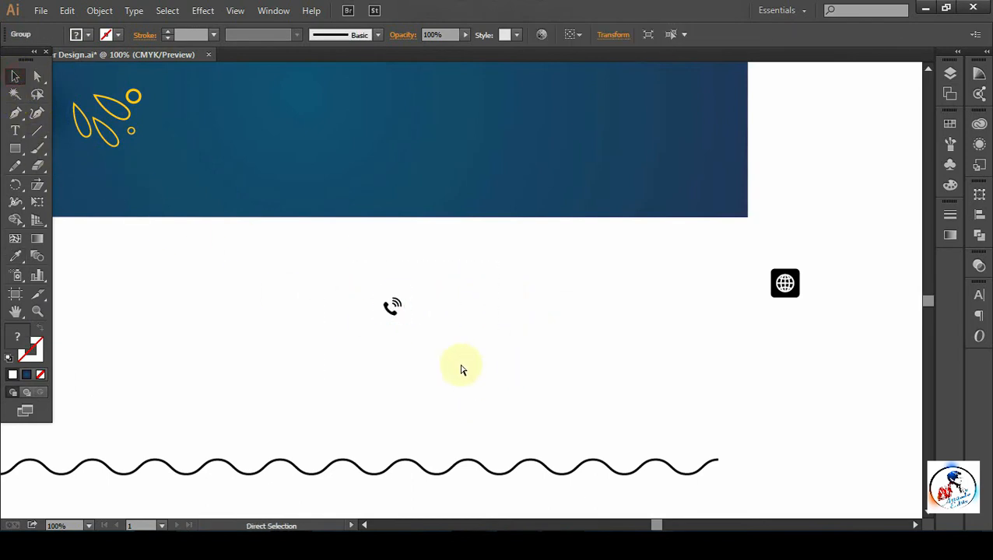
{"action": "left_click_drag", "start_coordinate": [393, 307], "coordinate": [347, 199]}
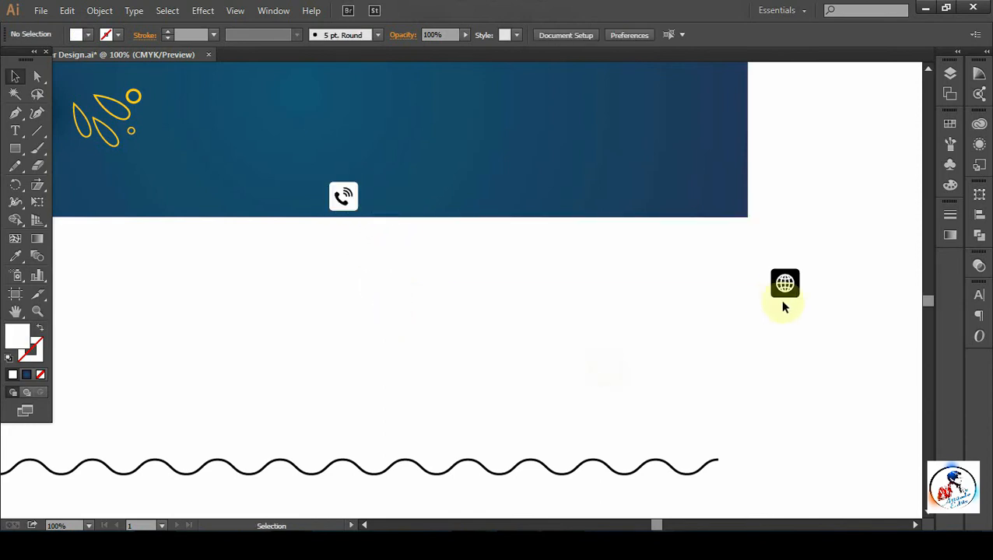
Move the globe icon onto the blue area beside the phone icon and ungroup it
{"action": "left_click_drag", "start_coordinate": [780, 300], "coordinate": [516, 199]}
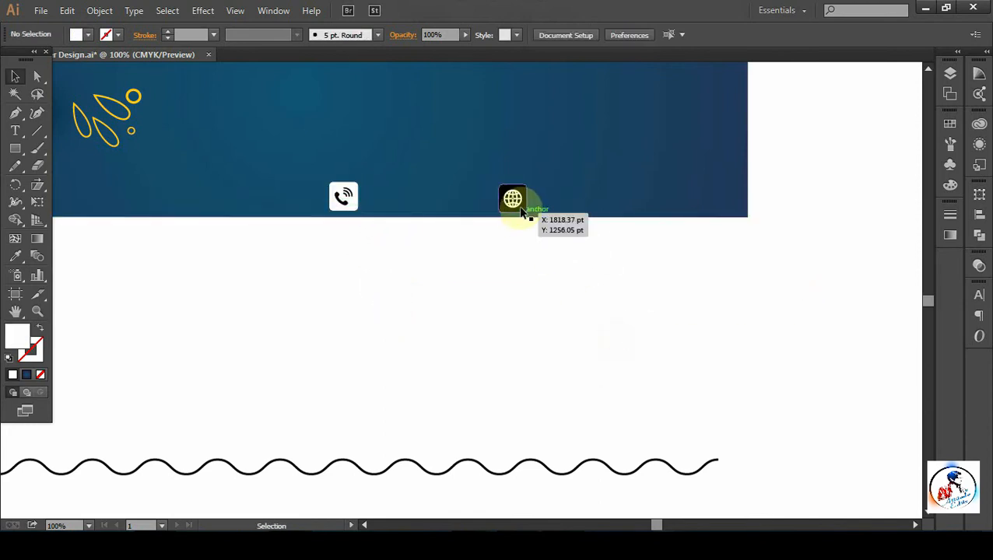
{"action": "right_click", "coordinate": [522, 212]}
{"action": "left_click", "coordinate": [575, 294]}
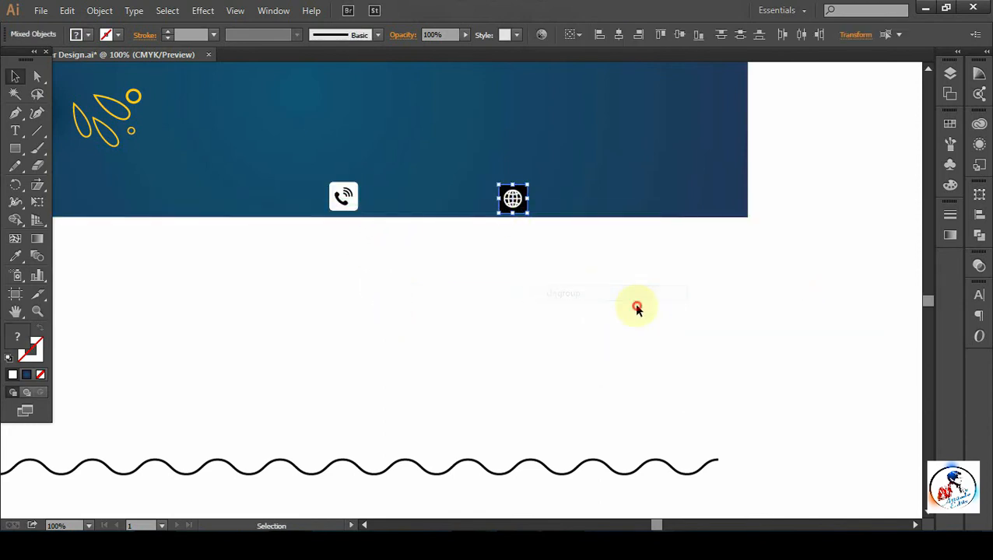
{"action": "left_click", "coordinate": [636, 308]}
Recolour the globe icon to match the phone icon, with a black globe on a white rounded square
{"action": "left_click", "coordinate": [512, 200]}
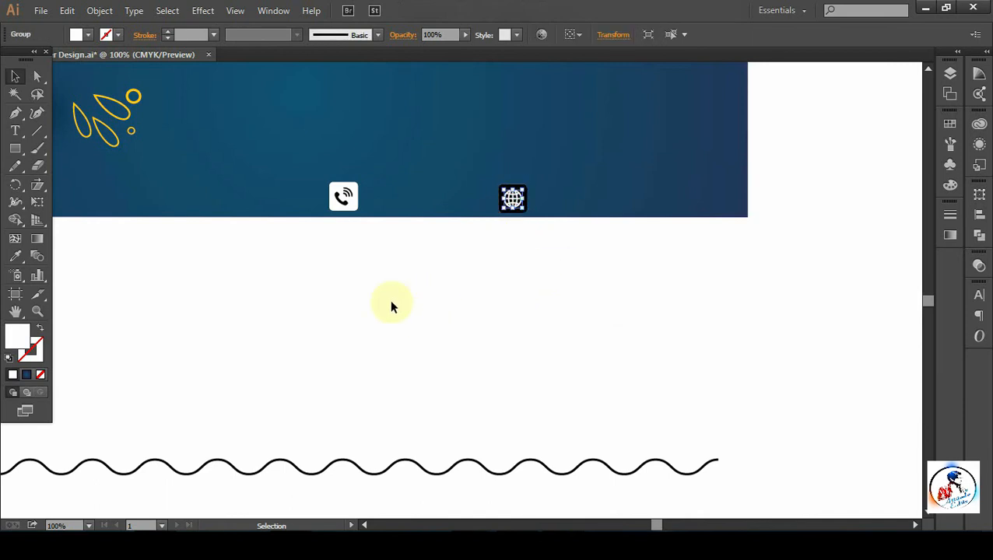
{"action": "left_click", "coordinate": [19, 76]}
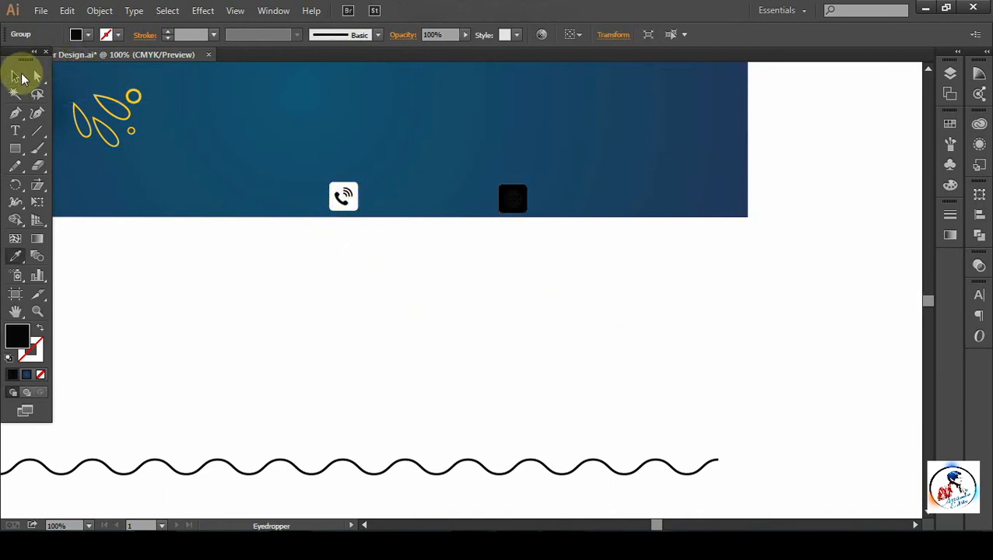
{"action": "left_click", "coordinate": [559, 300]}
{"action": "left_click", "coordinate": [524, 188]}
{"action": "key", "text": "i"}
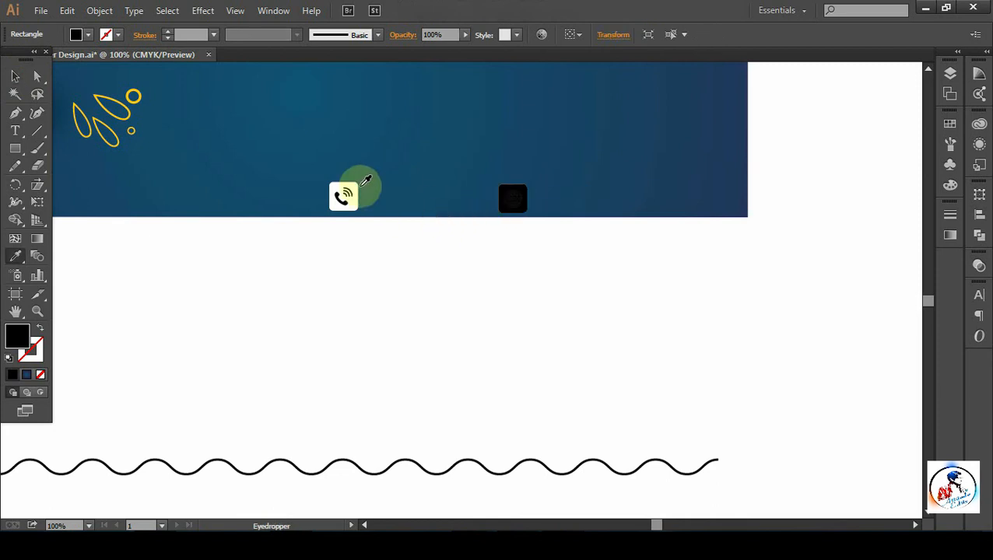
{"action": "left_click", "coordinate": [359, 182]}
{"action": "left_click", "coordinate": [15, 75]}
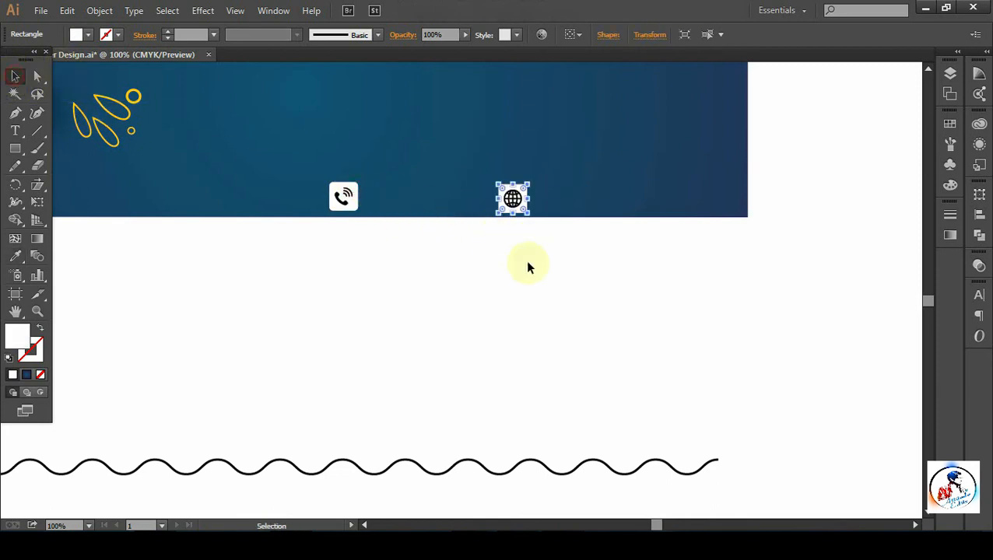
Group the globe icon's parts and space the phone and globe icons apart at equal height on the lower blue area
{"action": "left_click_drag", "start_coordinate": [441, 262], "coordinate": [625, 165]}
{"action": "scroll", "coordinate": [470, 251], "scroll_direction": "up", "scroll_amount": 4}
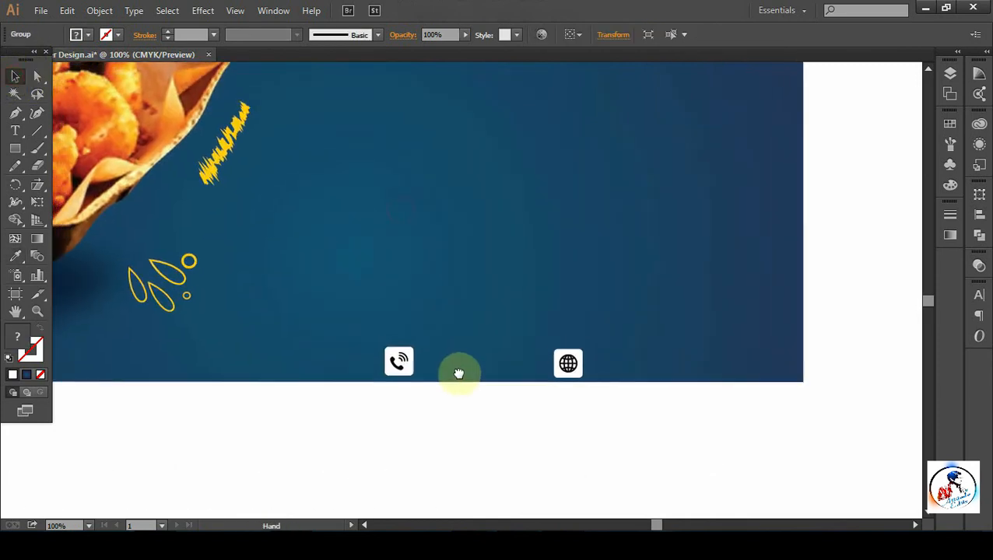
{"action": "key", "text": "ctrl+minus"}
{"action": "left_click", "coordinate": [499, 414]}
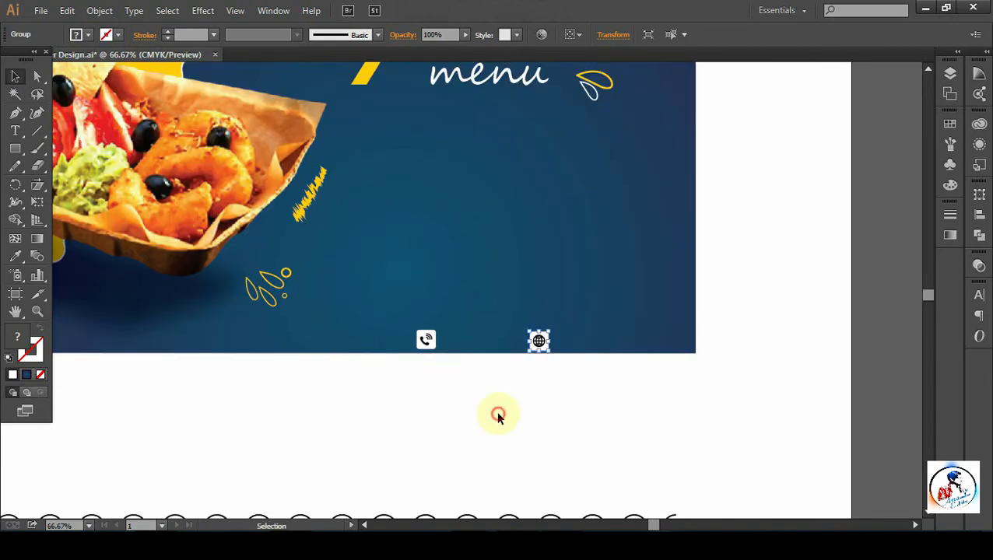
{"action": "left_click_drag", "start_coordinate": [430, 343], "coordinate": [321, 313]}
{"action": "left_click_drag", "start_coordinate": [328, 313], "coordinate": [327, 313]}
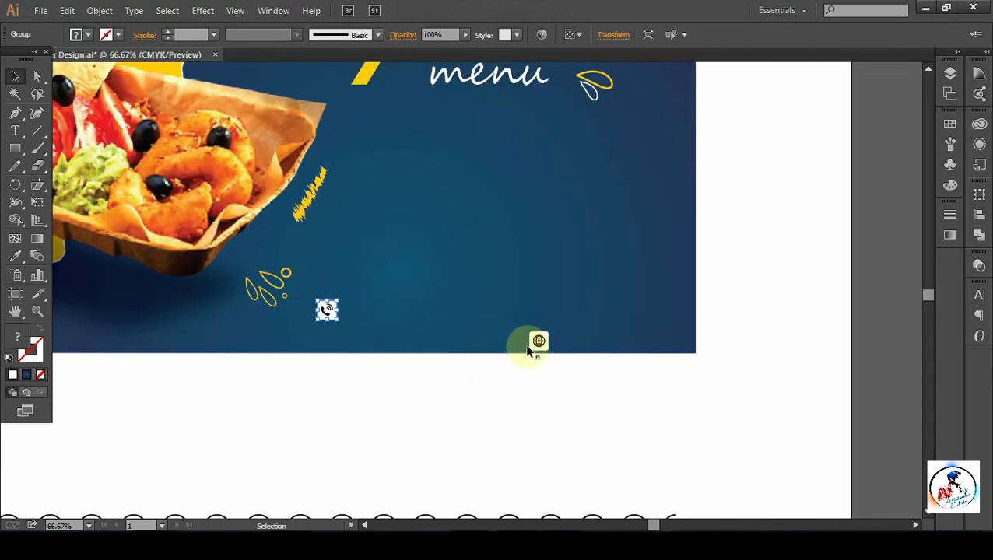
Add a text line starting with a plus sign below the banner and enlarge it to 47.25 pt
{"action": "left_click", "coordinate": [14, 131]}
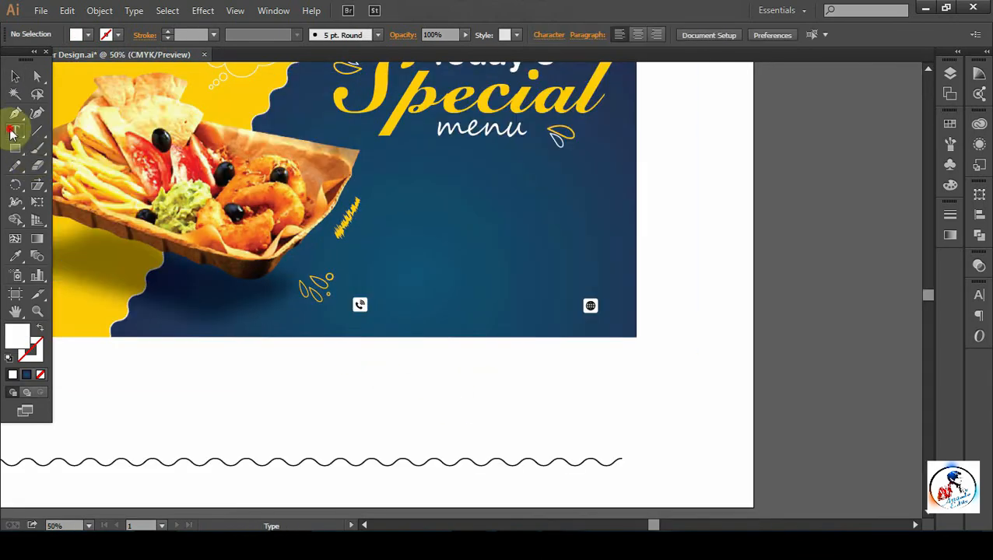
{"action": "left_click", "coordinate": [356, 386]}
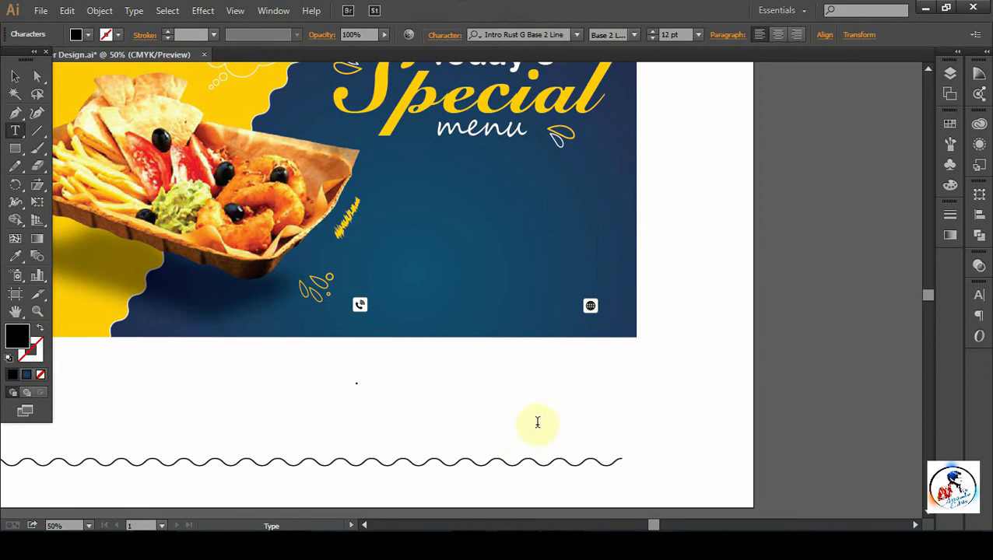
{"action": "key", "text": "Escape"}
{"action": "left_click_drag", "start_coordinate": [362, 390], "coordinate": [409, 426]}
{"action": "left_click", "coordinate": [444, 415]}
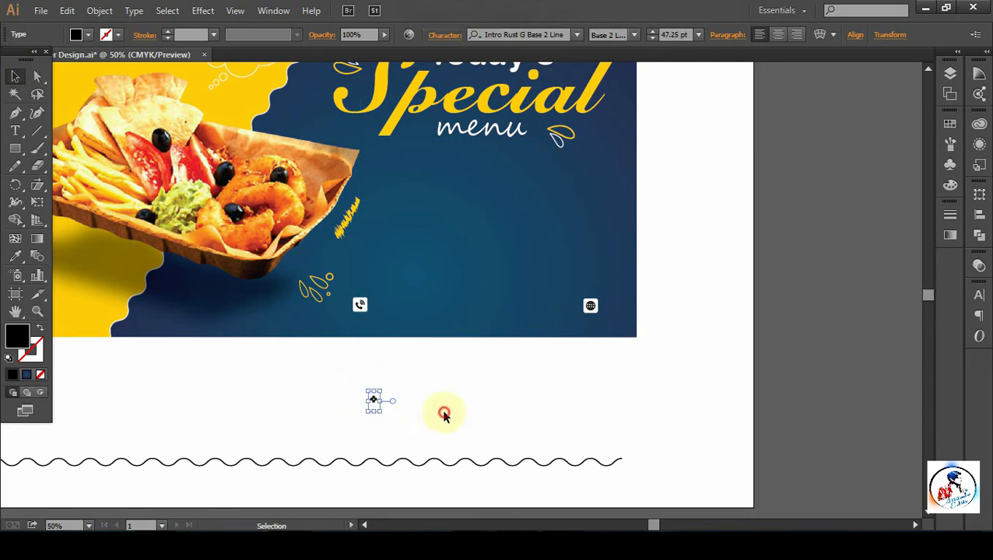
Set the font of the plus sign text to Arial Rounded MT Bold
{"action": "left_click", "coordinate": [375, 401]}
{"action": "key", "text": "t"}
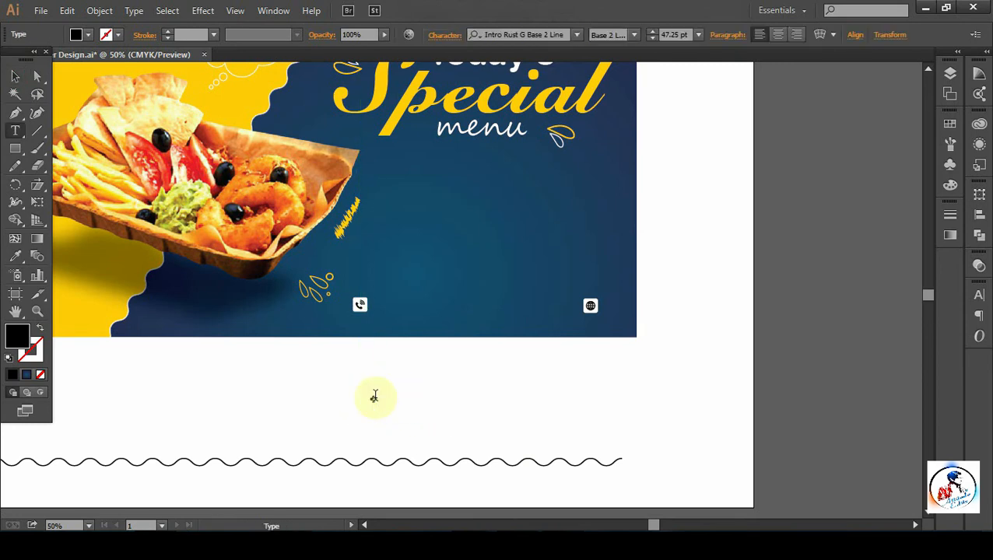
{"action": "left_click", "coordinate": [372, 400]}
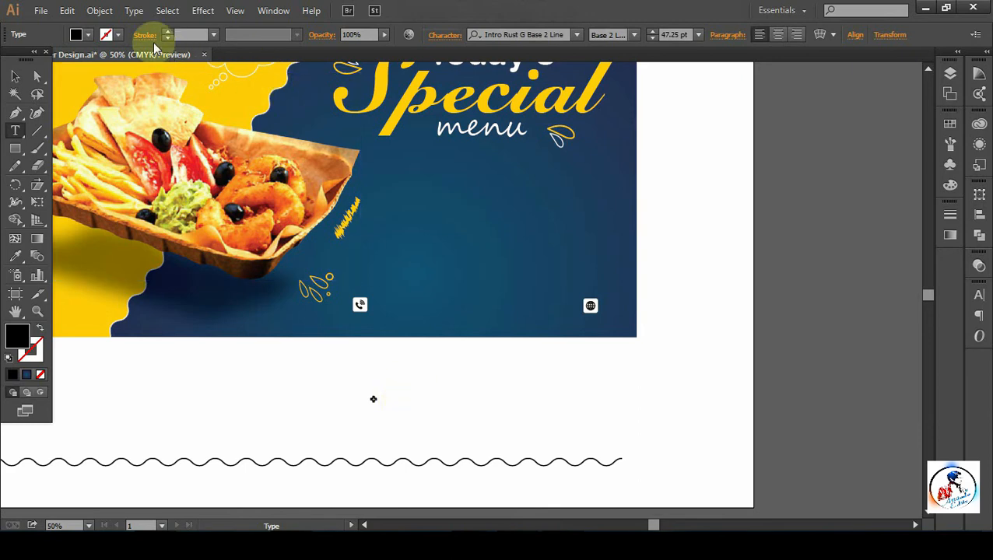
{"action": "left_click", "coordinate": [560, 37]}
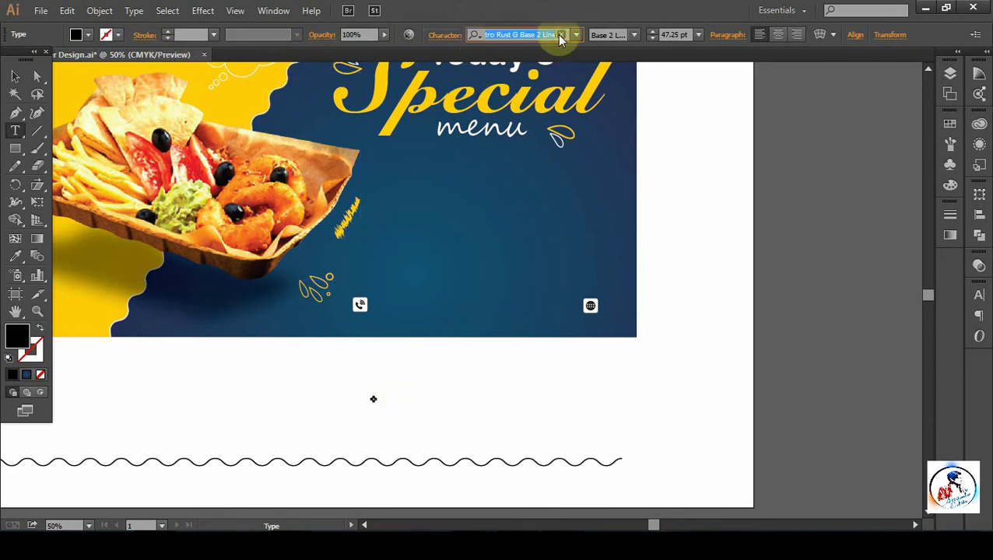
{"action": "type", "text": "arial"}
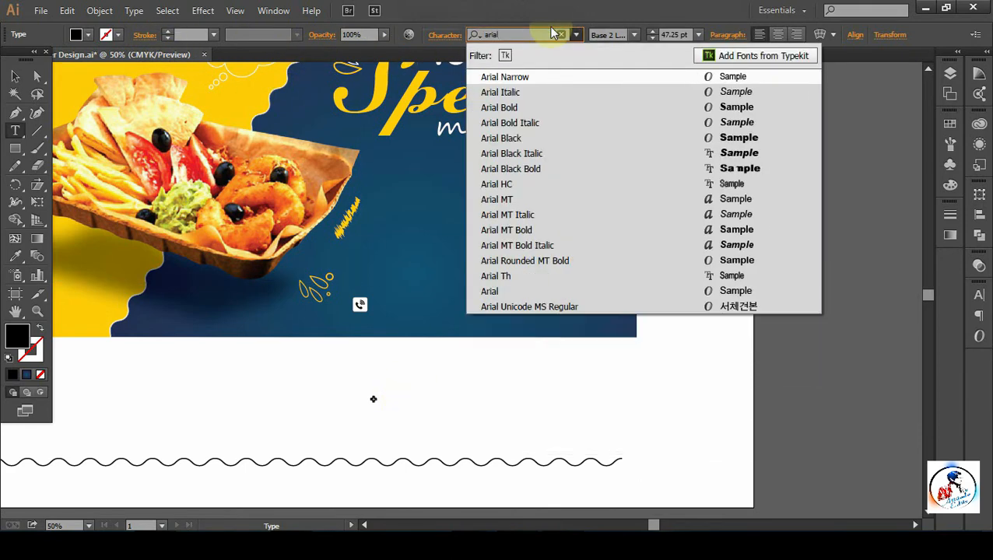
{"action": "left_click", "coordinate": [514, 106]}
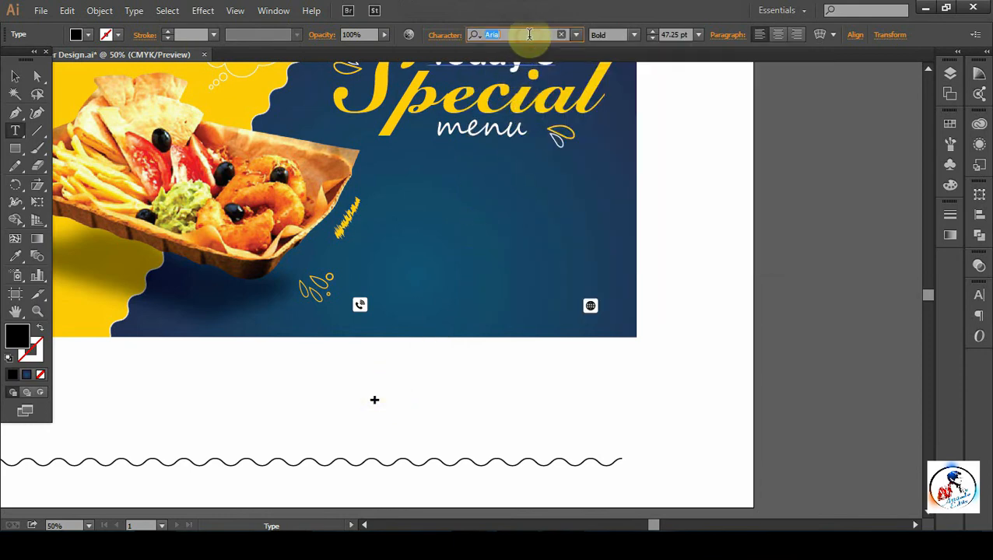
{"action": "key", "text": "Down"}
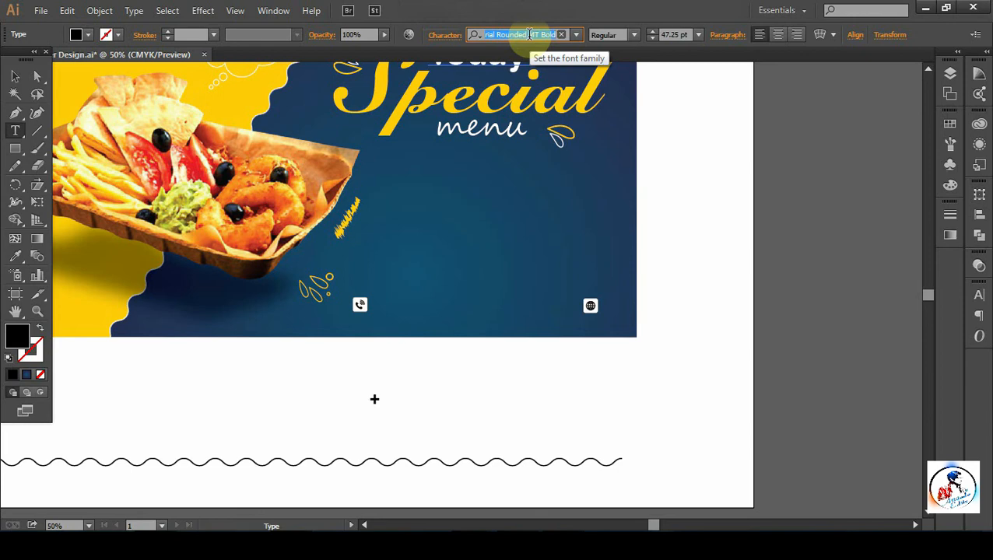
{"action": "left_click", "coordinate": [529, 34]}
Complete the text line with the contact phone number, adding a space in the middle of its digits
{"action": "left_click", "coordinate": [375, 398]}
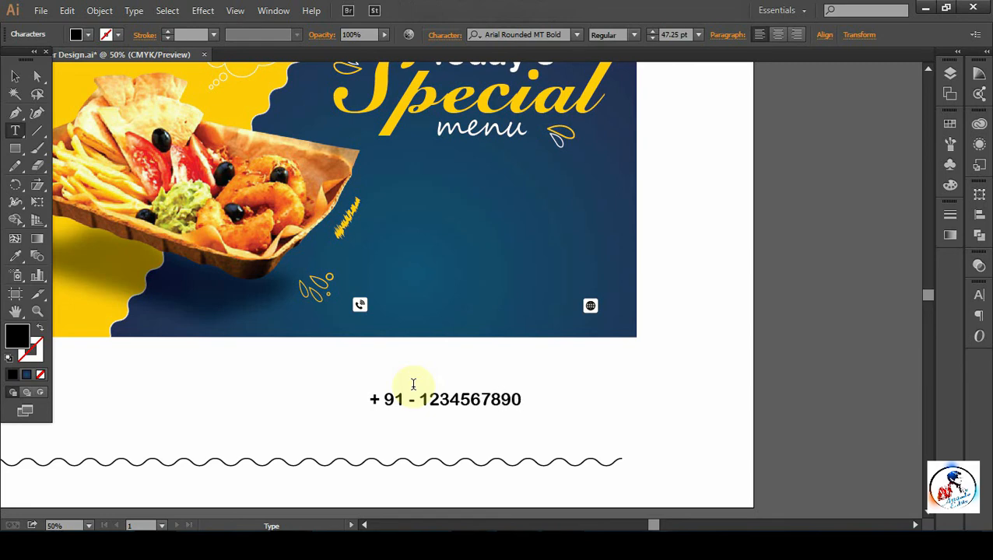
{"action": "left_click", "coordinate": [470, 399]}
{"action": "left_click", "coordinate": [15, 76]}
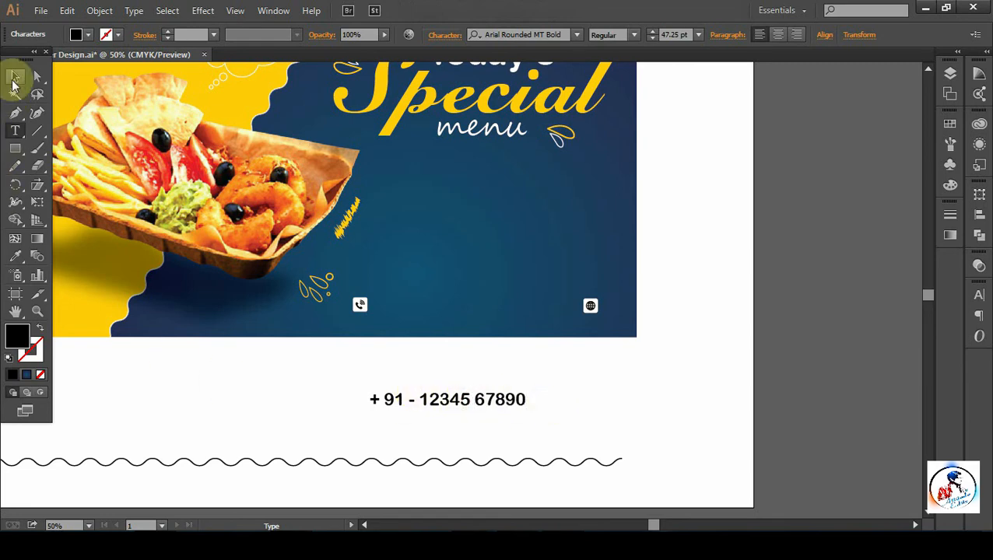
Scale the phone number text down to 27.13 pt and move the globe icon closer to the phone icon
{"action": "left_click", "coordinate": [449, 393]}
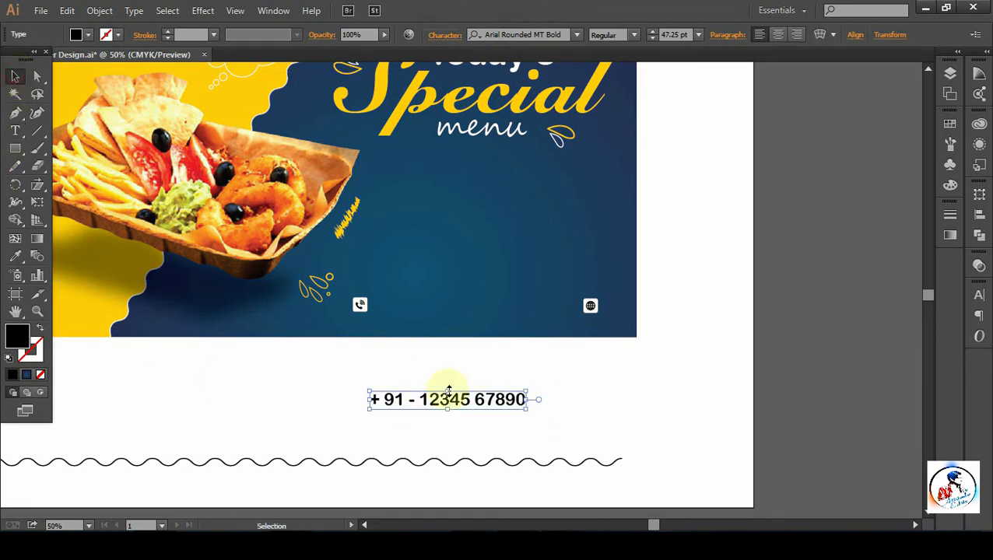
{"action": "left_click_drag", "start_coordinate": [527, 412], "coordinate": [461, 401]}
{"action": "left_click_drag", "start_coordinate": [589, 304], "coordinate": [523, 306]}
{"action": "left_click", "coordinate": [532, 392]}
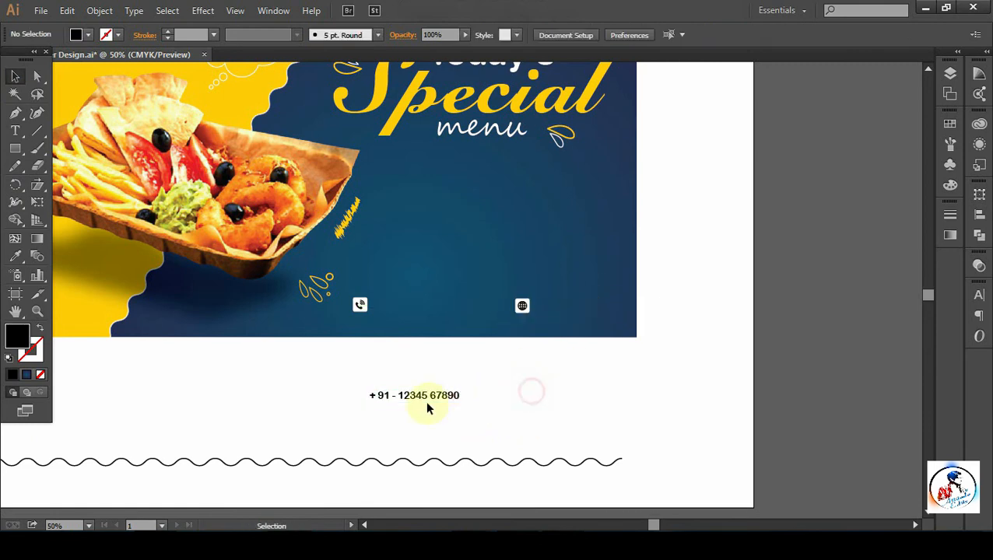
Place the phone number beside the phone icon and fill it with white
{"action": "left_click_drag", "start_coordinate": [423, 383], "coordinate": [424, 297]}
{"action": "left_click", "coordinate": [541, 391]}
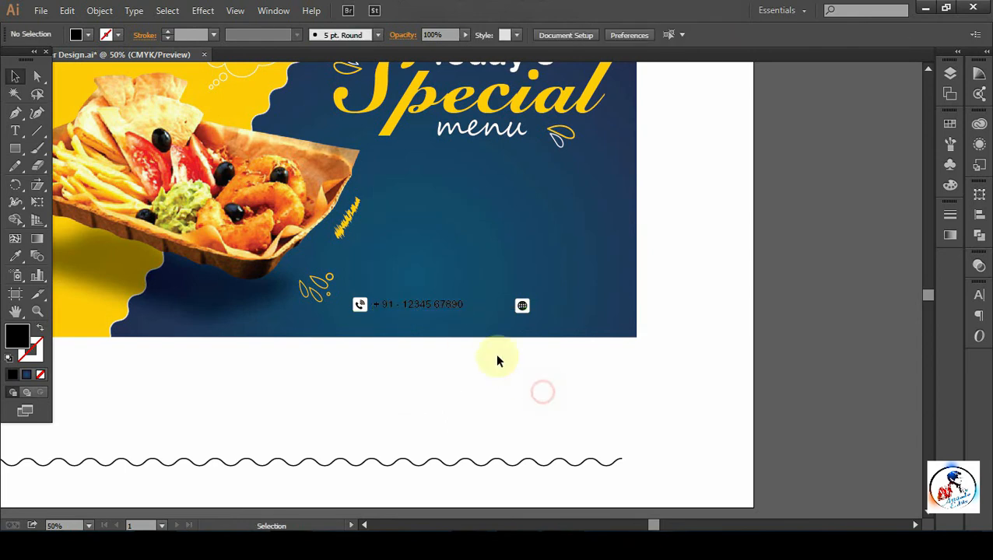
{"action": "left_click", "coordinate": [453, 309]}
{"action": "double_click", "coordinate": [19, 338]}
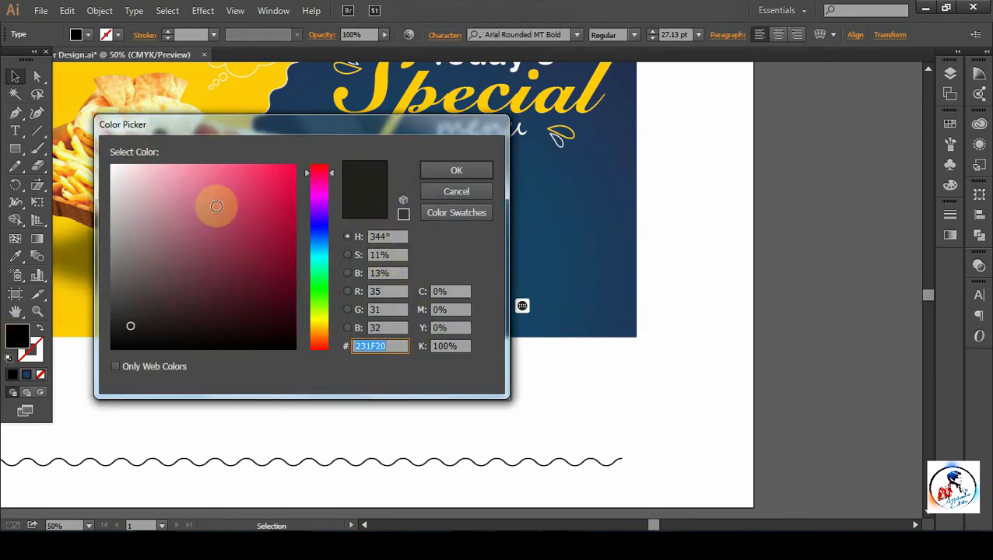
{"action": "left_click_drag", "start_coordinate": [140, 184], "coordinate": [108, 162]}
{"action": "left_click", "coordinate": [459, 173]}
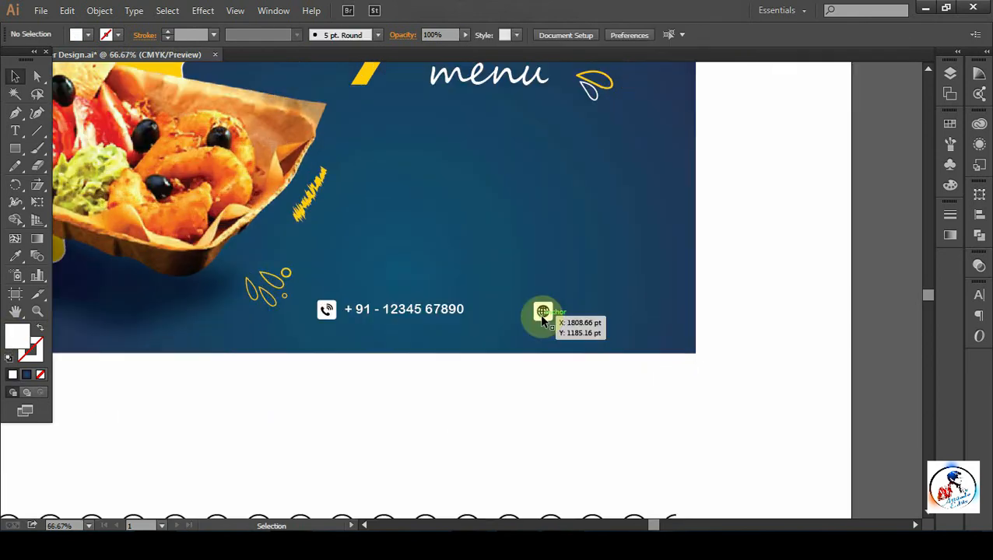
Enlarge the phone number to 29.95 pt and place a copy of it beside the repositioned globe icon
{"action": "left_click_drag", "start_coordinate": [542, 315], "coordinate": [611, 312]}
{"action": "left_click", "coordinate": [505, 401]}
{"action": "left_click", "coordinate": [455, 310]}
{"action": "left_click", "coordinate": [517, 386]}
{"action": "left_click", "coordinate": [436, 306]}
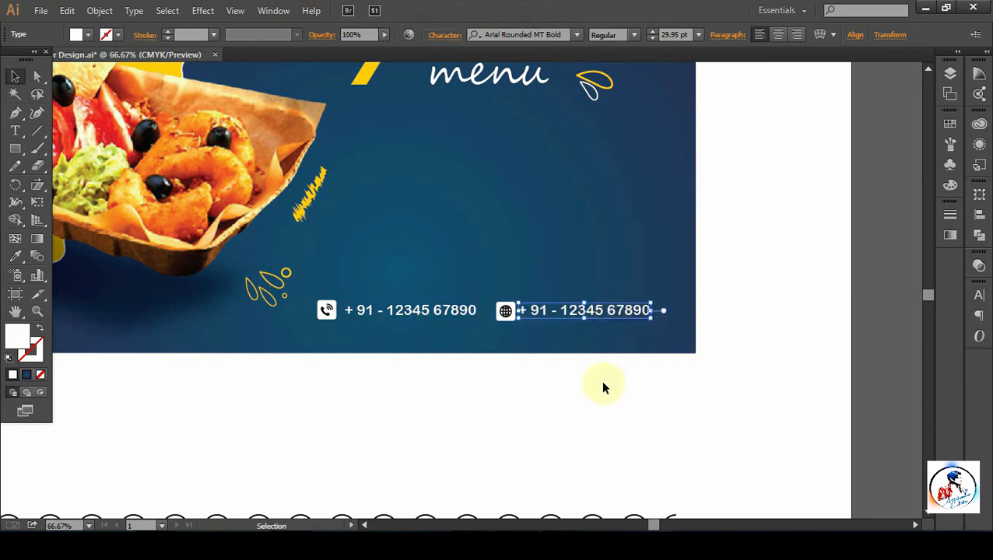
{"action": "key", "text": "t"}
{"action": "left_click", "coordinate": [597, 313]}
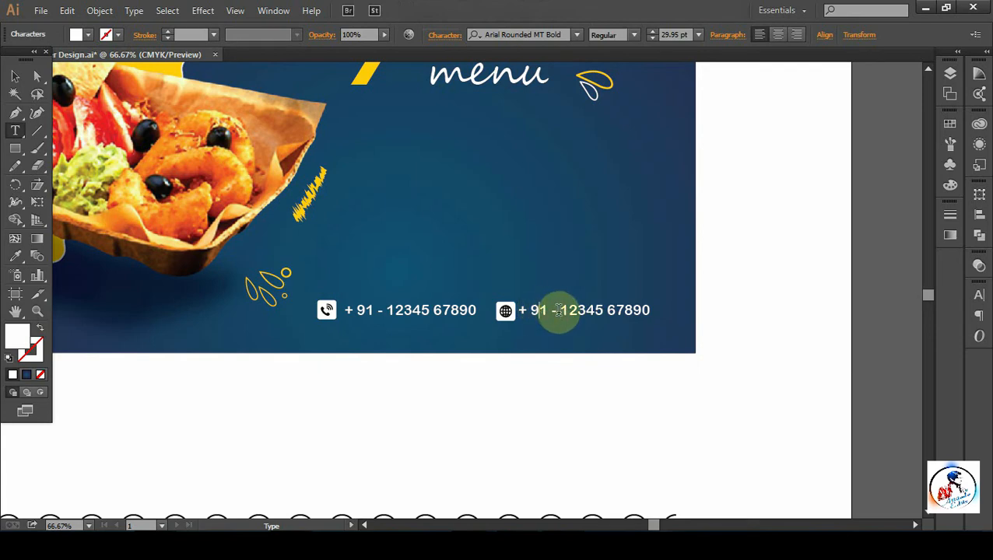
{"action": "key", "text": "Escape"}
{"action": "triple_click", "coordinate": [607, 329]}
{"action": "type", "text": "www.yourwebsite.com"}
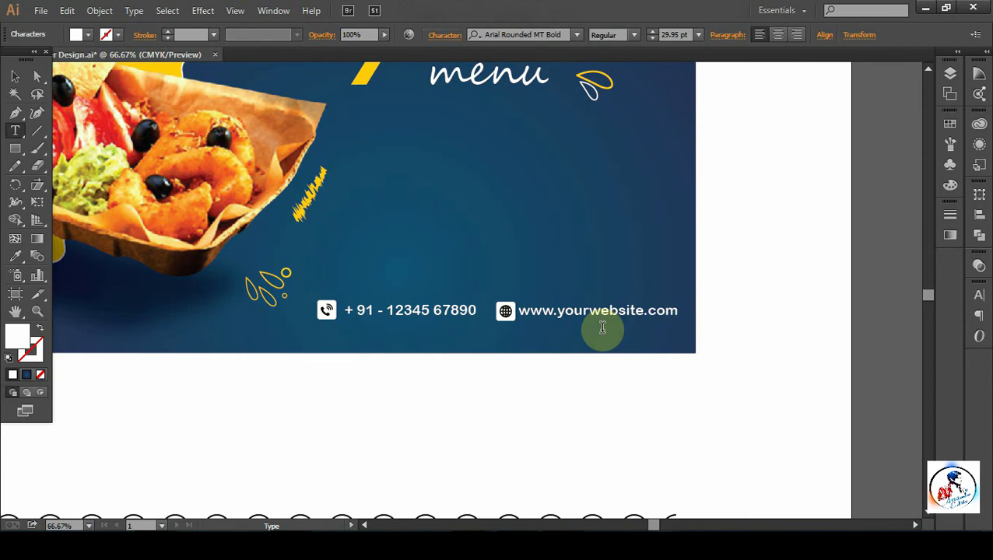
{"action": "left_click", "coordinate": [15, 76]}
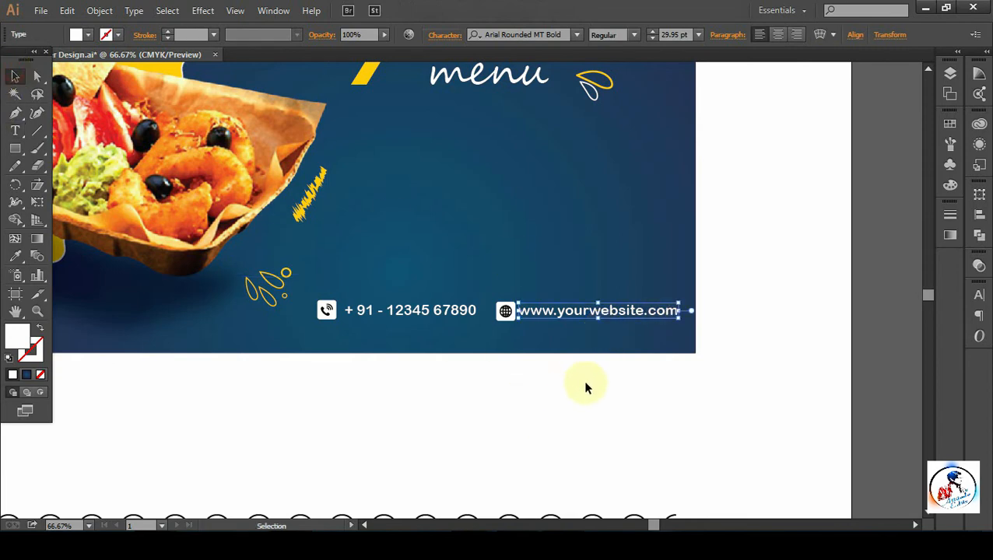
{"action": "left_click", "coordinate": [554, 323]}
{"action": "left_click", "coordinate": [576, 309]}
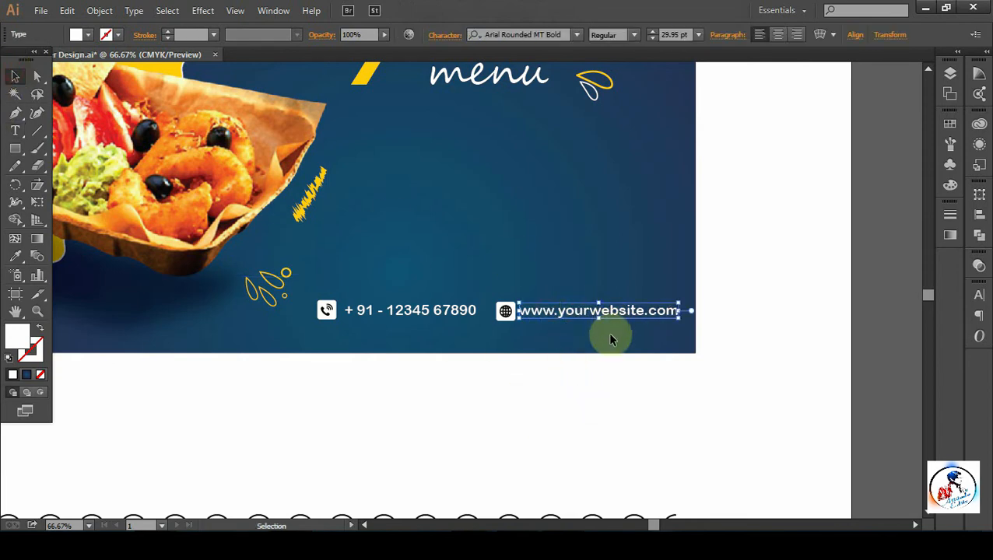
Shift the phone icon and its number slightly to the left, keeping the number close to the icon
{"action": "left_click", "coordinate": [327, 309]}
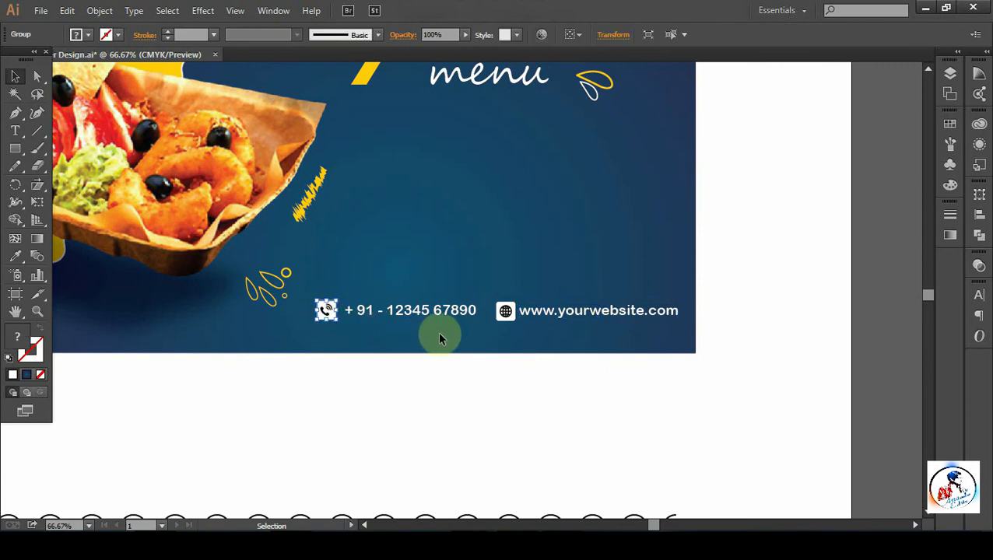
{"action": "key", "text": "shift+Left"}
{"action": "key", "text": "shift+Left"}
{"action": "key", "text": "shift+Left"}
{"action": "left_click", "coordinate": [368, 311]}
{"action": "key", "text": "shift+Left"}
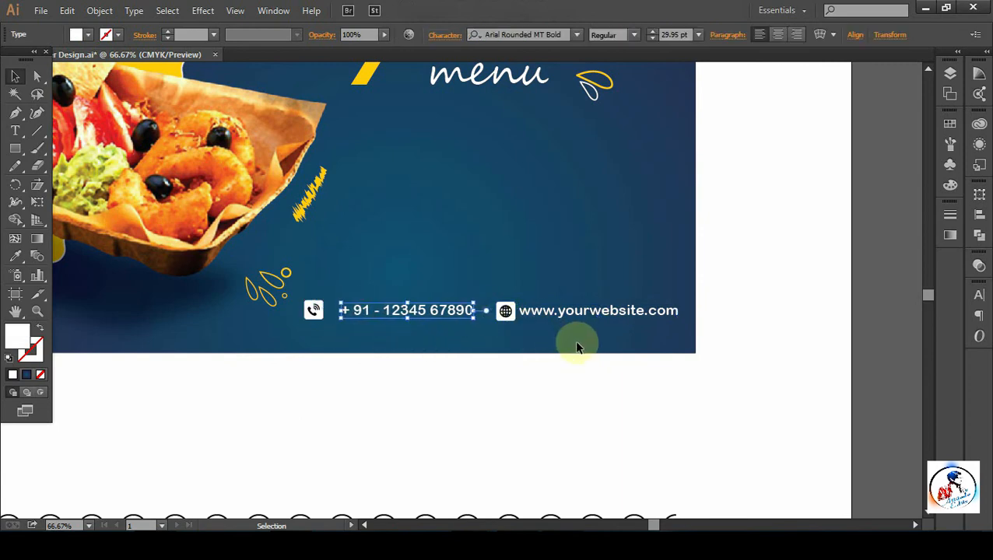
{"action": "key", "text": "shift+Left"}
{"action": "key", "text": "shift+Left"}
{"action": "key", "text": "shift+Left"}
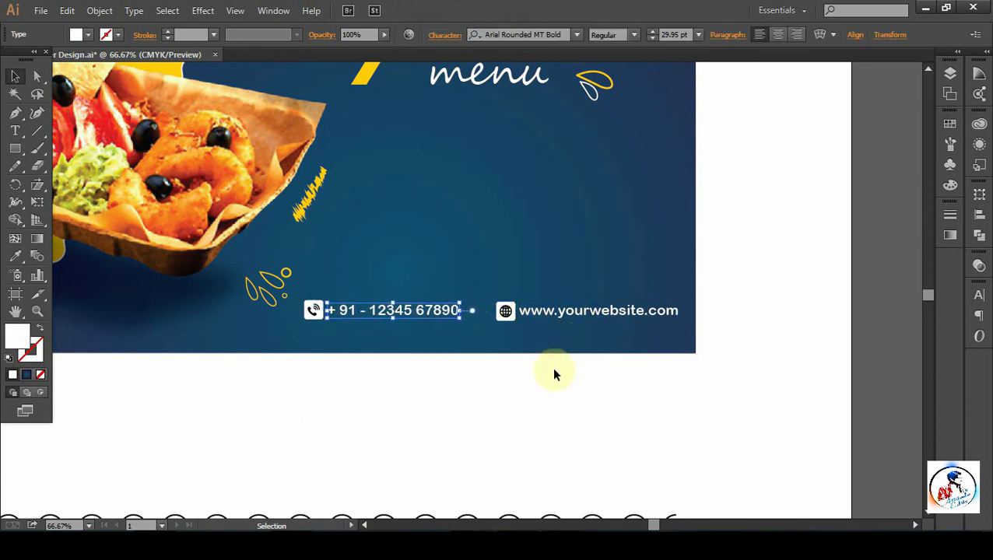
Shift the globe icon and the website text slightly to the left
{"action": "left_click", "coordinate": [505, 311]}
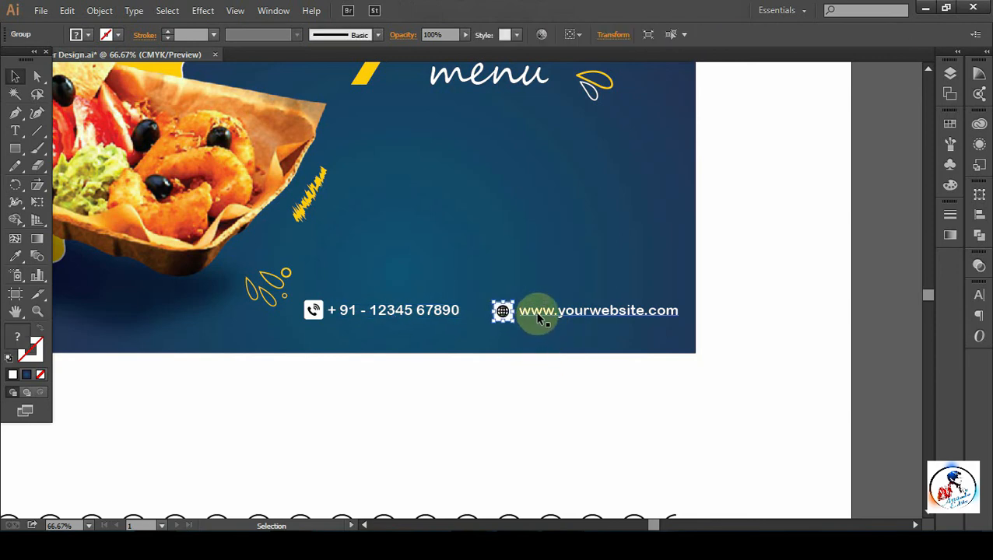
{"action": "left_click", "coordinate": [539, 314]}
{"action": "key", "text": "shift+Left"}
{"action": "key", "text": "shift+Left"}
{"action": "left_click_drag", "start_coordinate": [479, 364], "coordinate": [472, 429]}
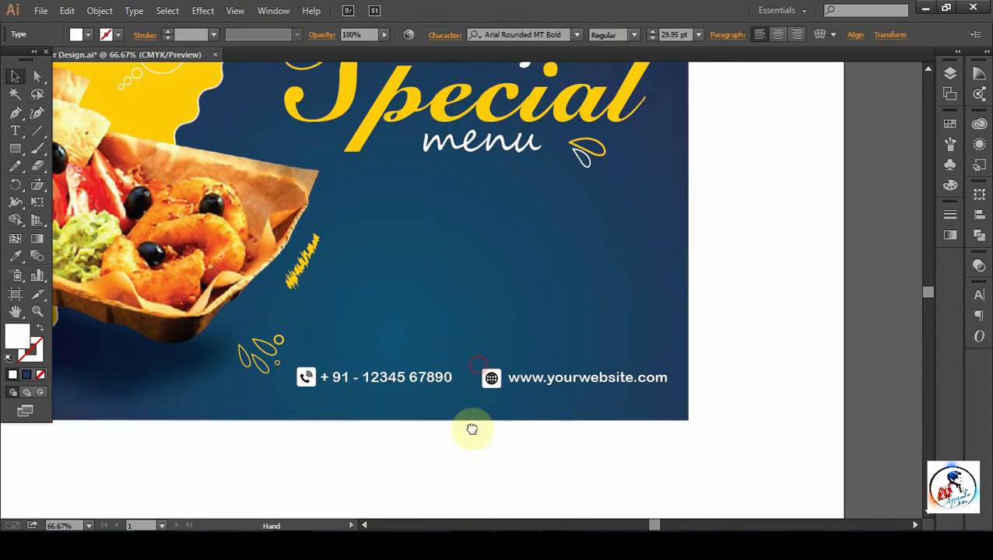
Draw a wide white rectangle with rounded corners on the blue area between "menu" and the contact line
{"action": "left_click", "coordinate": [750, 311]}
{"action": "left_click", "coordinate": [15, 148]}
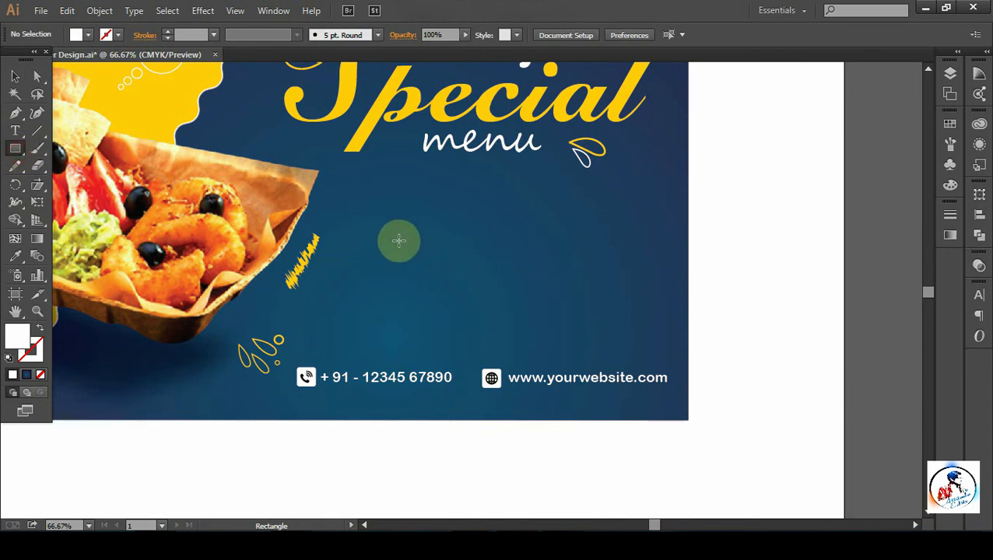
{"action": "left_click_drag", "start_coordinate": [384, 233], "coordinate": [588, 273]}
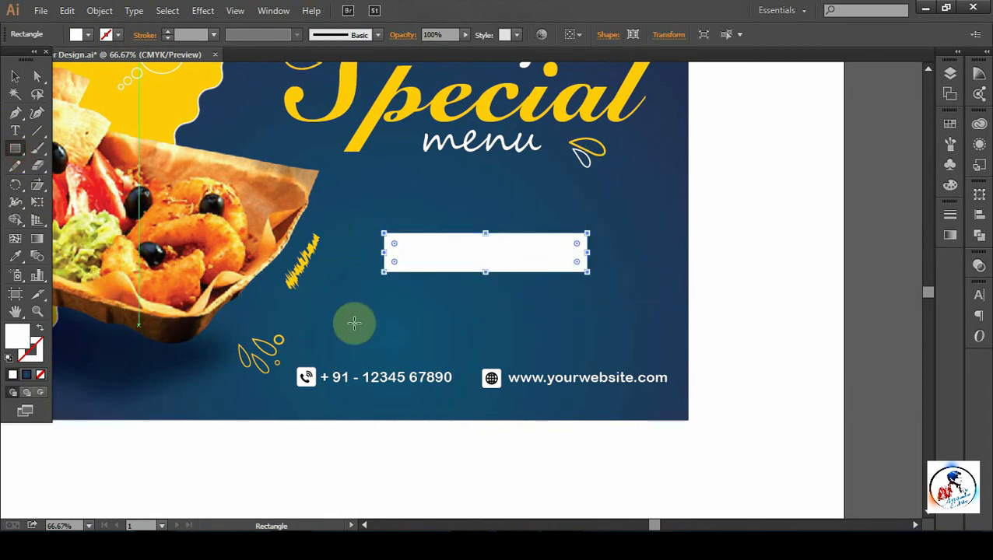
{"action": "left_click_drag", "start_coordinate": [397, 265], "coordinate": [400, 261]}
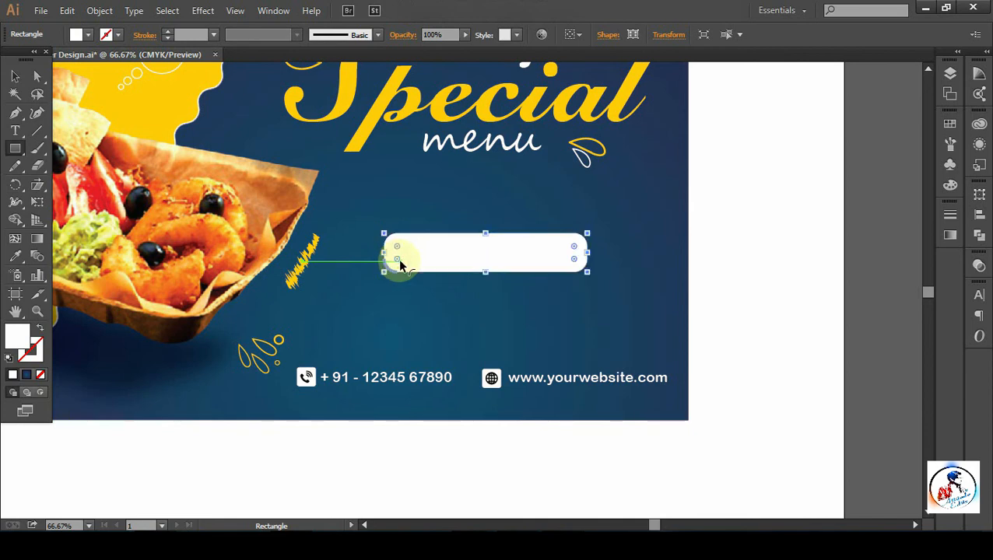
{"action": "left_click", "coordinate": [14, 77]}
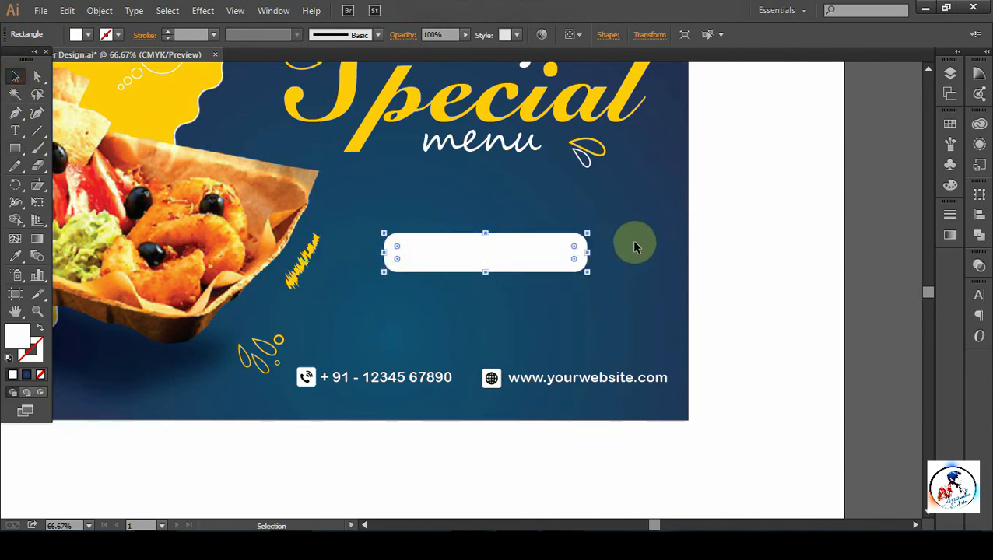
Fill the rounded rectangle with the yellow sampled from the word "Special"
{"action": "key", "text": "i"}
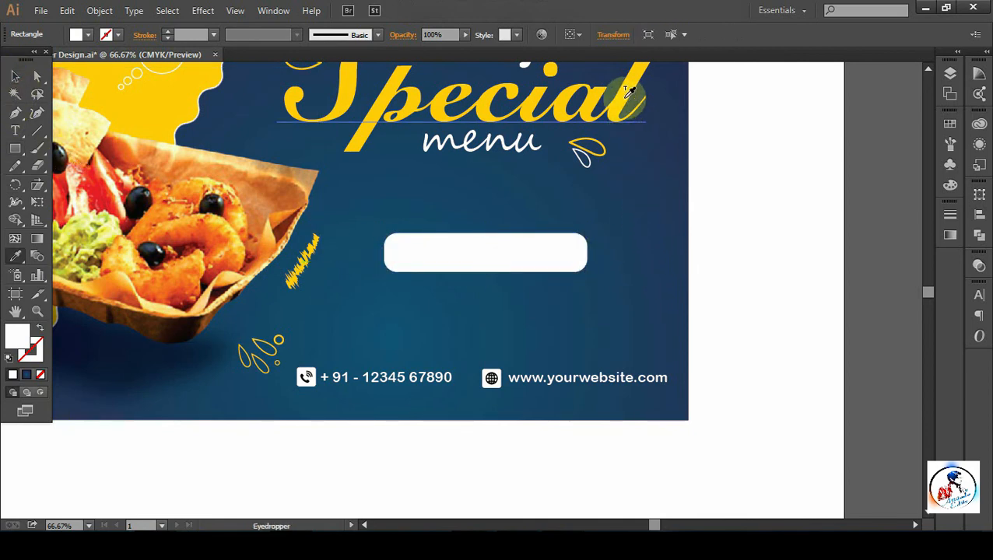
{"action": "left_click", "coordinate": [629, 92]}
{"action": "left_click", "coordinate": [14, 76]}
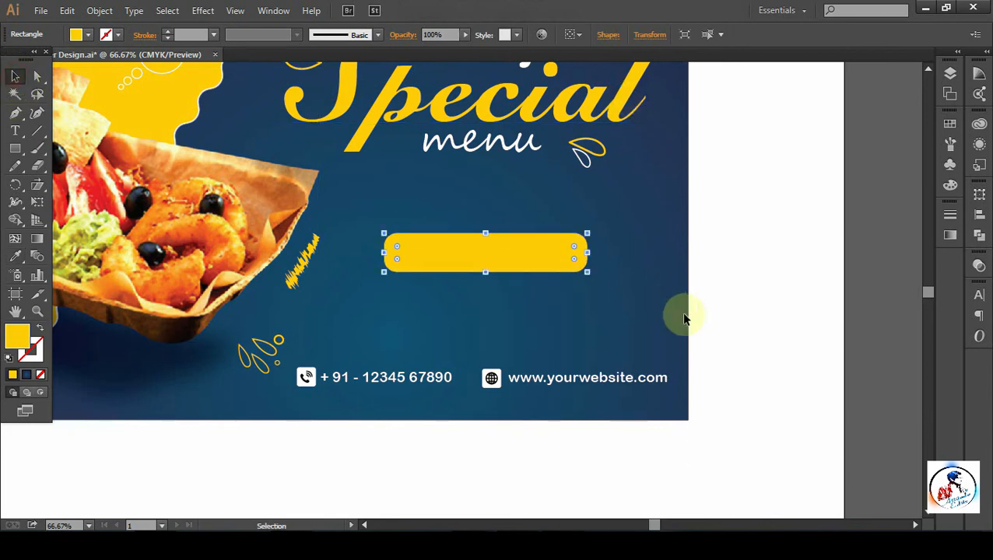
Move the yellow rounded rectangle slightly down toward the contact line
{"action": "key", "text": "Down"}
{"action": "key", "text": "Down"}
{"action": "key", "text": "Down"}
{"action": "key", "text": "Down"}
{"action": "key", "text": "Down"}
{"action": "key", "text": "Down"}
{"action": "key", "text": "Down"}
{"action": "key", "text": "Down"}
{"action": "key", "text": "Down"}
{"action": "key", "text": "Down"}
{"action": "key", "text": "Down"}
{"action": "key", "text": "Down"}
{"action": "key", "text": "Down"}
{"action": "key", "text": "Down"}
{"action": "key", "text": "Down"}
{"action": "key", "text": "Down"}
{"action": "key", "text": "Down"}
{"action": "key", "text": "Down"}
{"action": "key", "text": "Down"}
{"action": "key", "text": "Down"}
{"action": "left_click", "coordinate": [782, 383]}
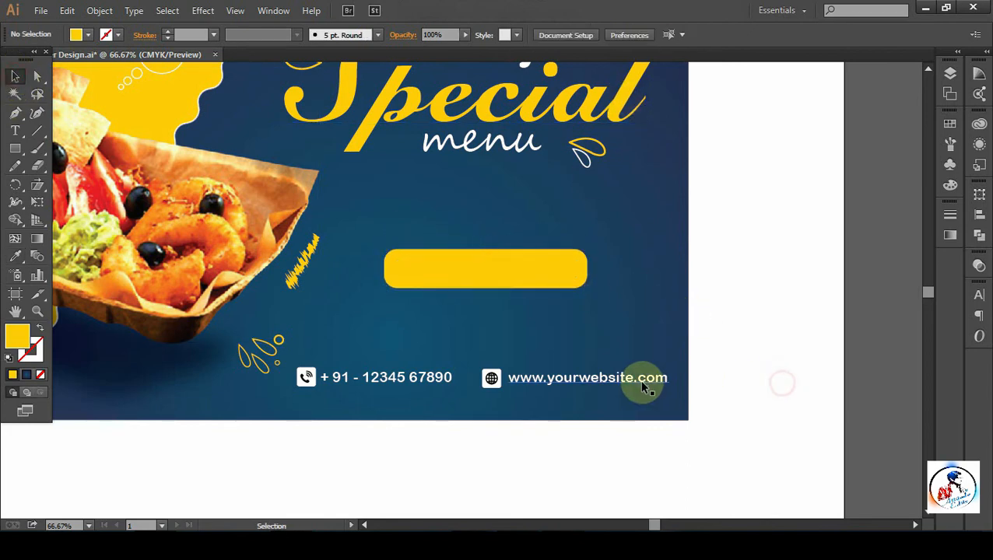
Duplicate the website text just above the contact line and change the copy to "ORDER NOW"
{"action": "left_click", "coordinate": [614, 382]}
{"action": "left_click_drag", "start_coordinate": [606, 383], "coordinate": [598, 320]}
{"action": "key", "text": "t"}
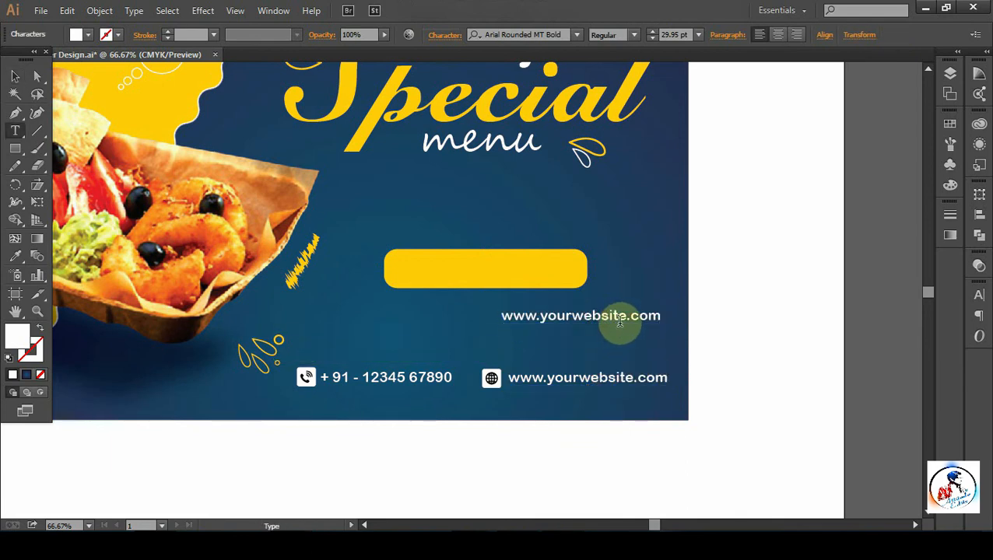
{"action": "key", "text": "ctrl+a"}
{"action": "type", "text": "OR"}
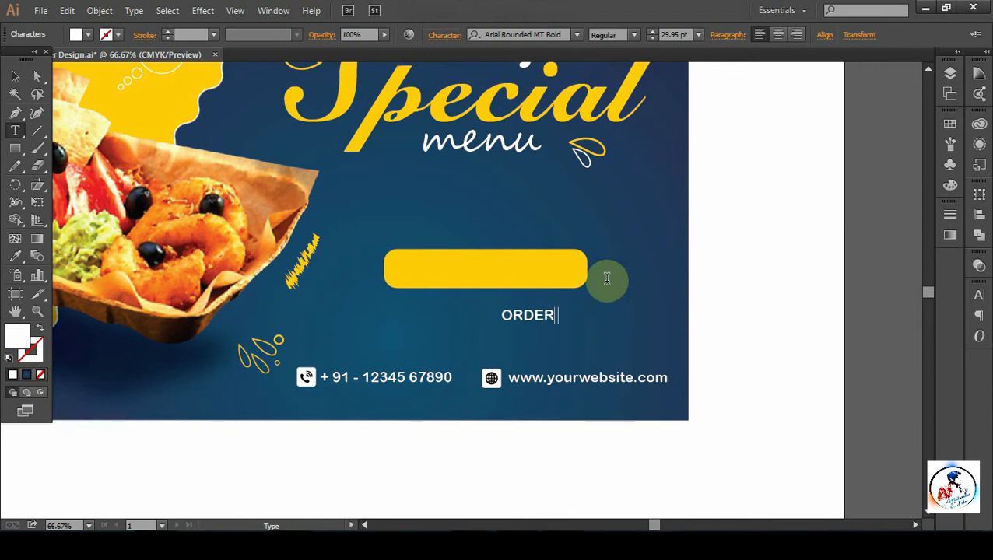
{"action": "left_click", "coordinate": [16, 78]}
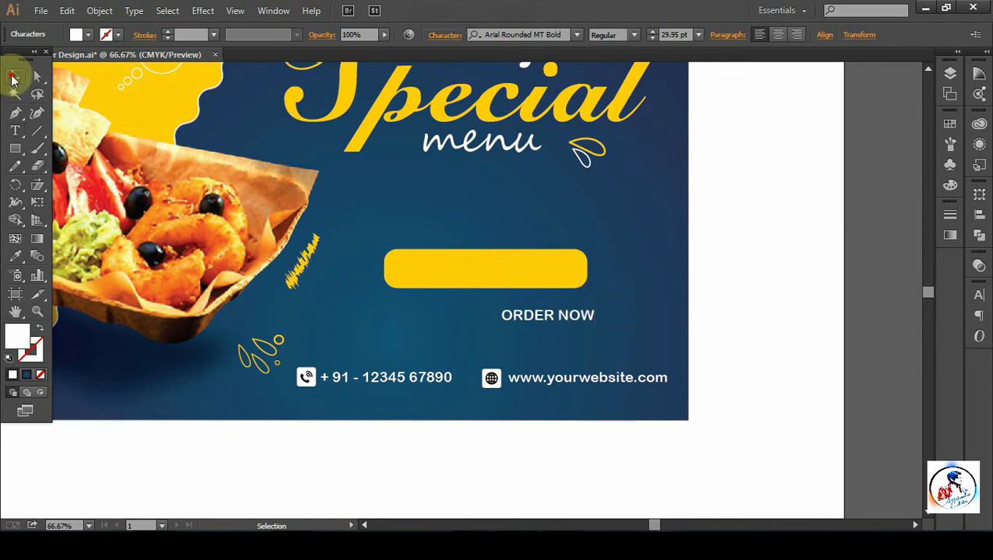
Place "ORDER NOW" on the yellow rounded rectangle, bring it to the front and fill it black
{"action": "left_click_drag", "start_coordinate": [559, 315], "coordinate": [488, 269]}
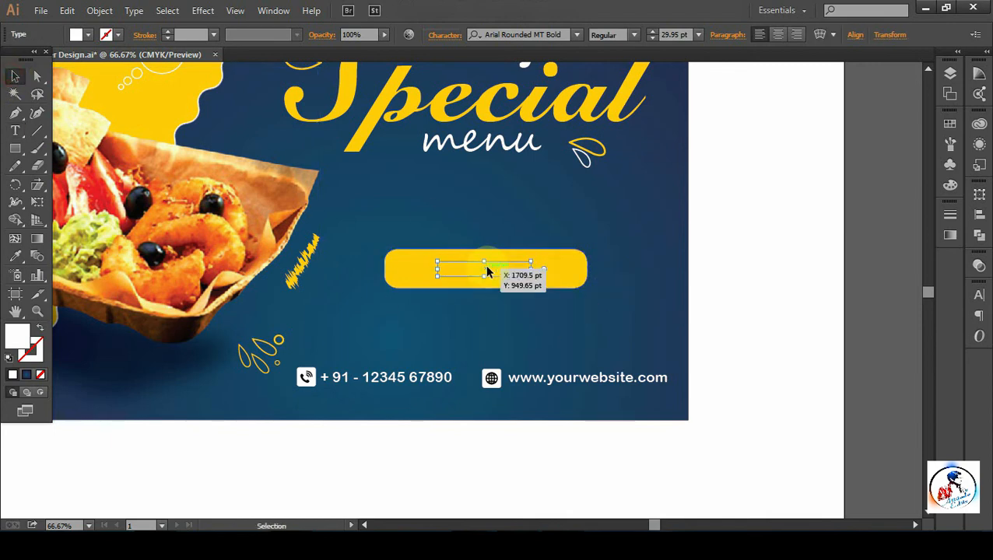
{"action": "right_click", "coordinate": [504, 274]}
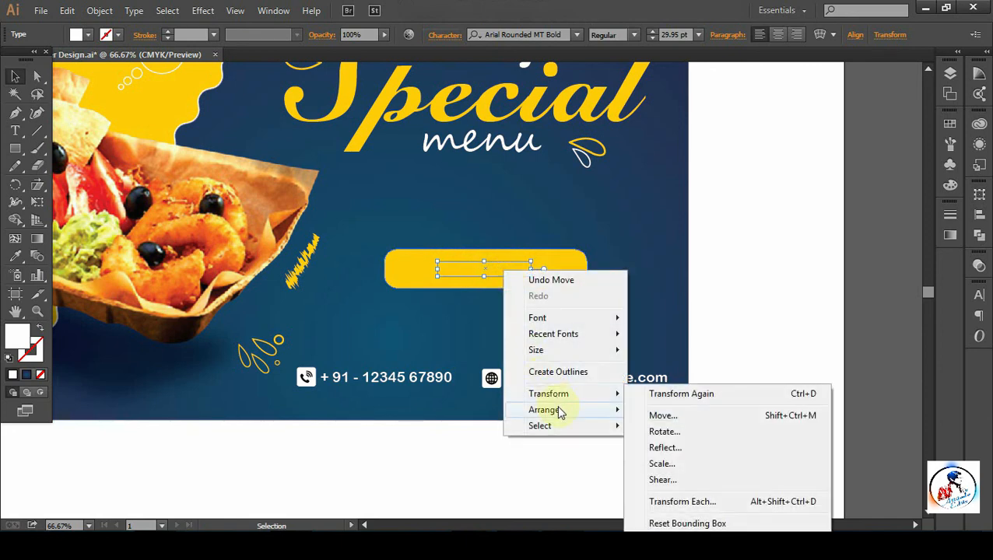
{"action": "mouse_move", "coordinate": [560, 413]}
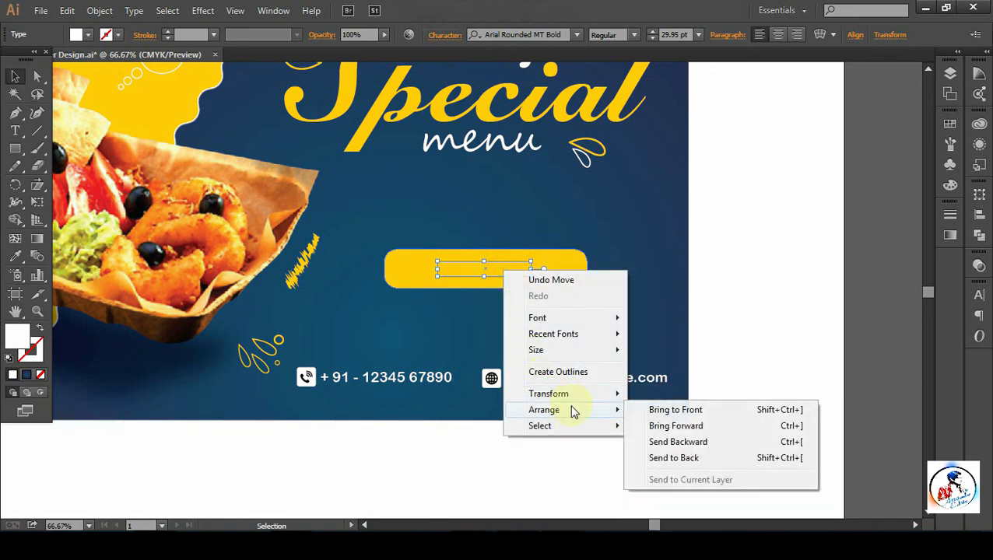
{"action": "left_click", "coordinate": [662, 409]}
{"action": "double_click", "coordinate": [17, 336]}
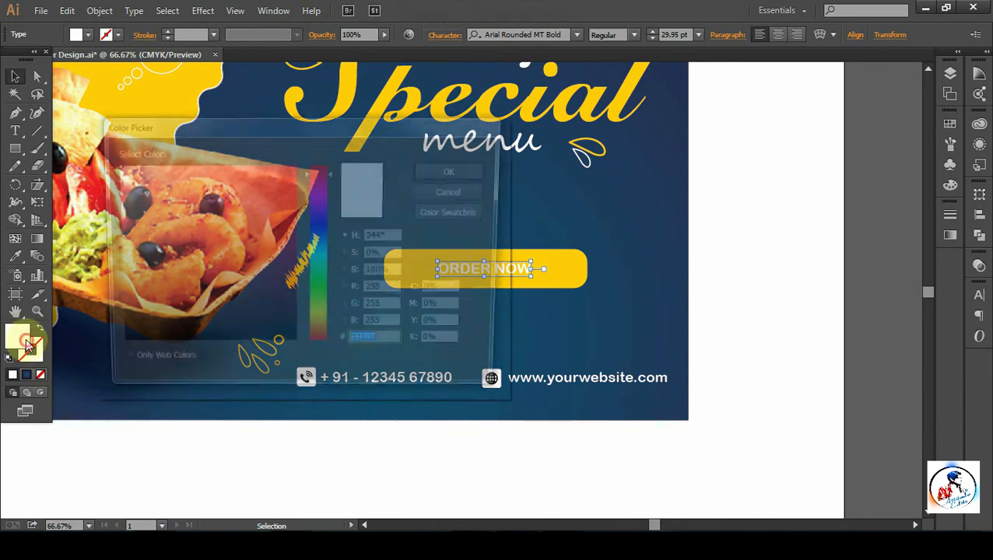
{"action": "left_click", "coordinate": [461, 171]}
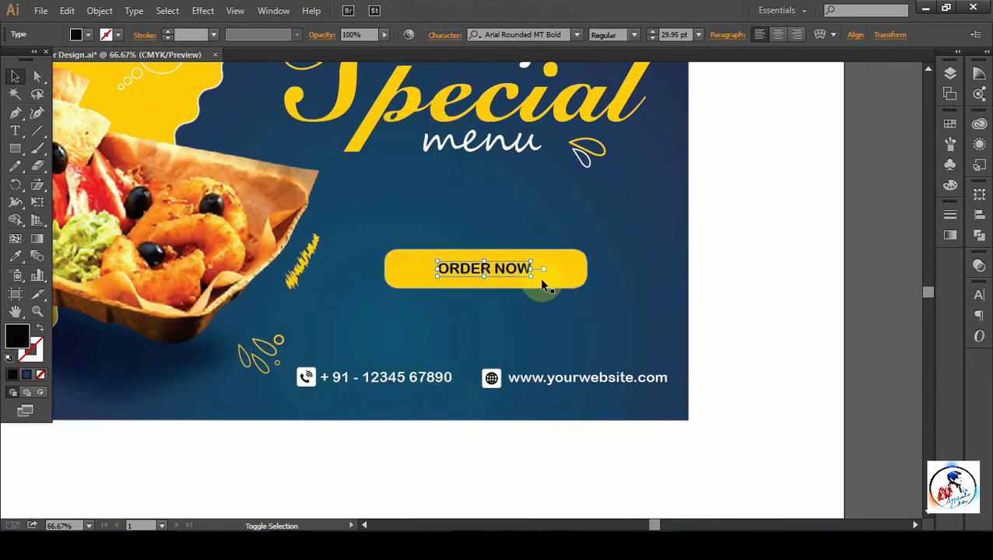
Enlarge "ORDER NOW" to 33 pt and shrink the yellow rounded rectangle to about 342 × 65 pt
{"action": "left_click_drag", "start_coordinate": [534, 279], "coordinate": [569, 285]}
{"action": "left_click", "coordinate": [579, 281]}
{"action": "left_click", "coordinate": [720, 333]}
Centre "ORDER NOW" within the yellow rounded rectangle and group the two objects
{"action": "left_click", "coordinate": [529, 272]}
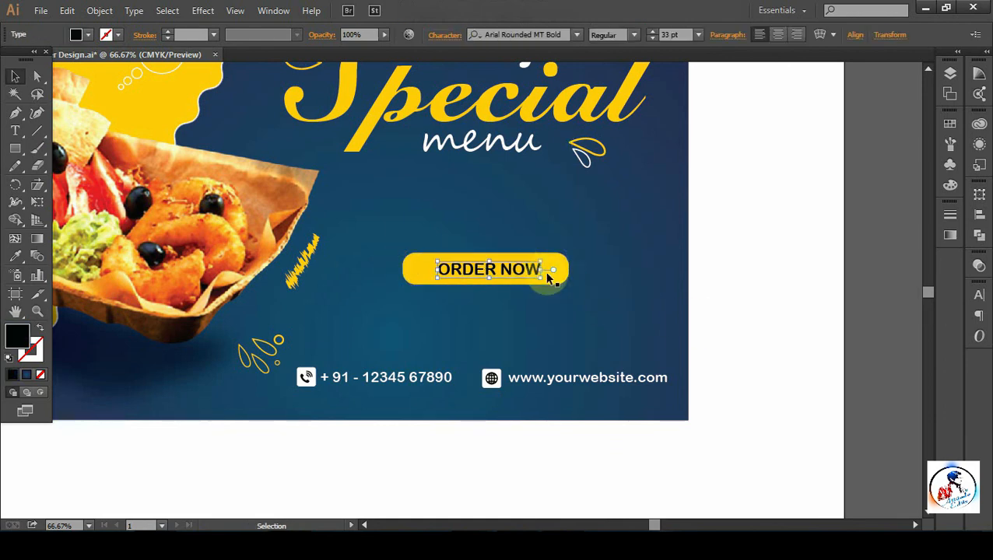
{"action": "left_click", "coordinate": [562, 273], "text": "shift"}
{"action": "left_click", "coordinate": [562, 272]}
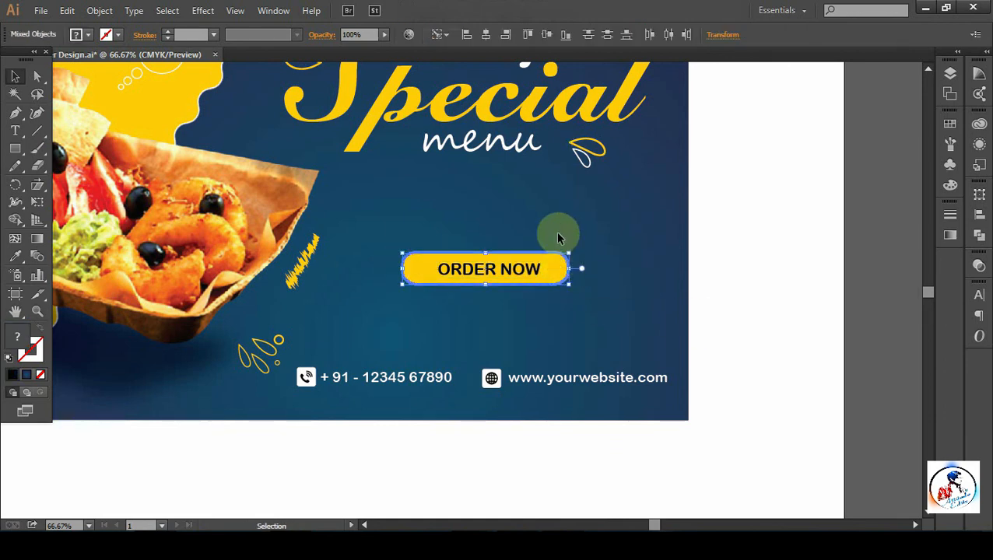
{"action": "left_click", "coordinate": [547, 35]}
{"action": "key", "text": "ctrl+g"}
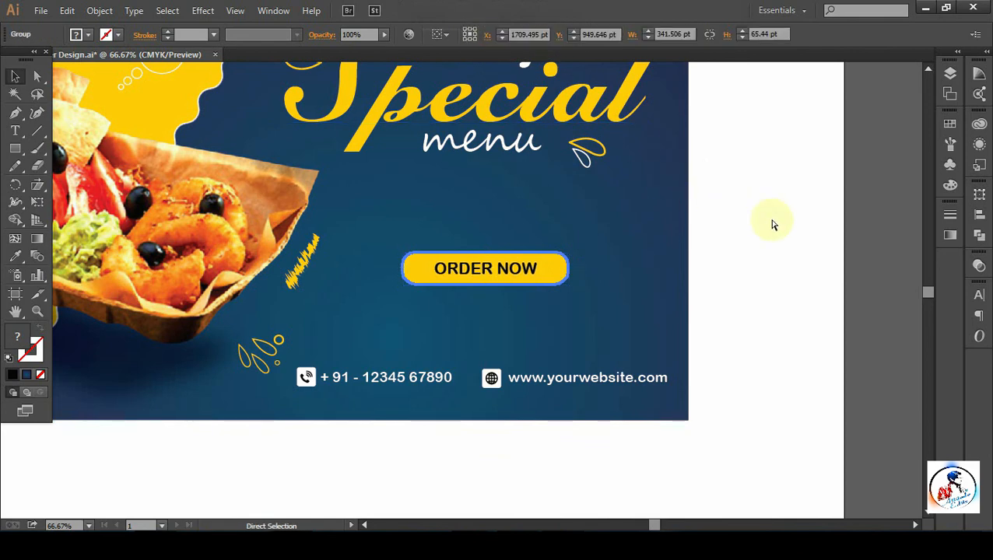
{"action": "left_click", "coordinate": [798, 313]}
Centre the order button horizontally with the "Today's Special menu" heading
{"action": "left_click", "coordinate": [498, 269]}
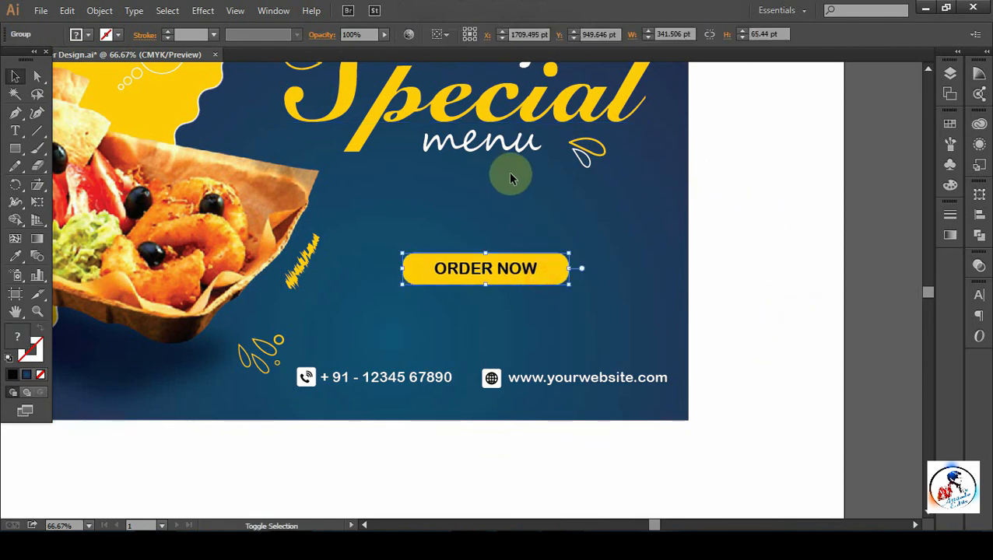
{"action": "left_click", "coordinate": [504, 153], "text": "shift"}
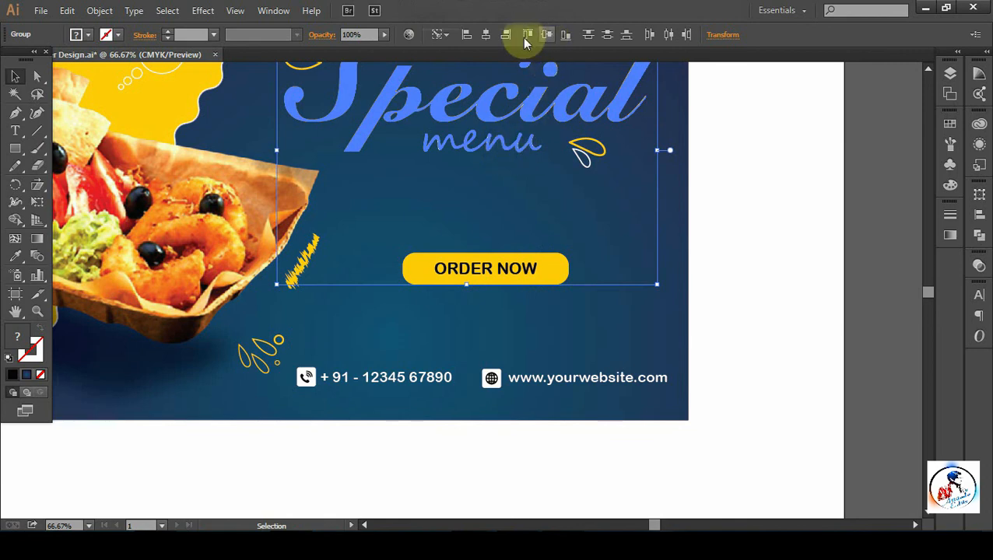
{"action": "left_click", "coordinate": [486, 35]}
{"action": "left_click", "coordinate": [745, 280]}
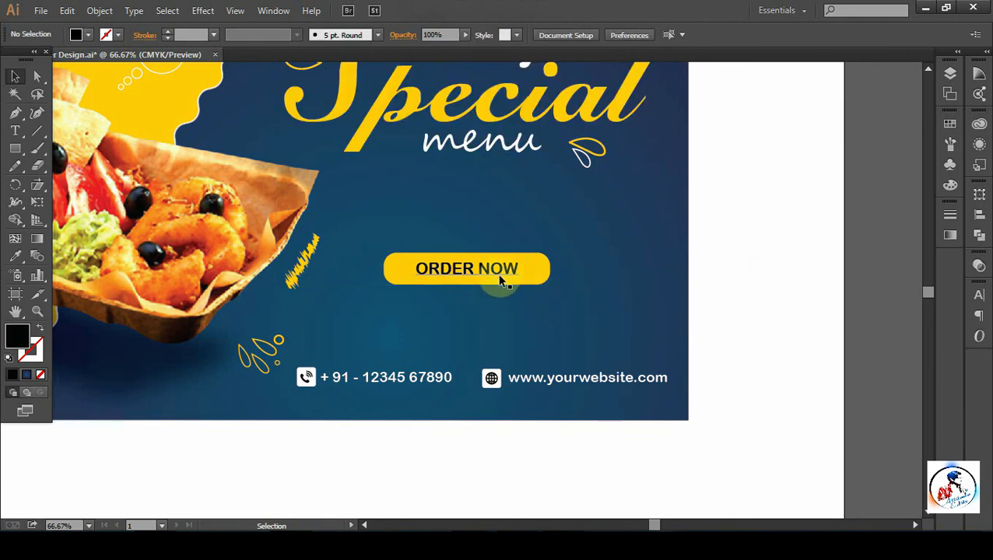
{"action": "left_click", "coordinate": [497, 278]}
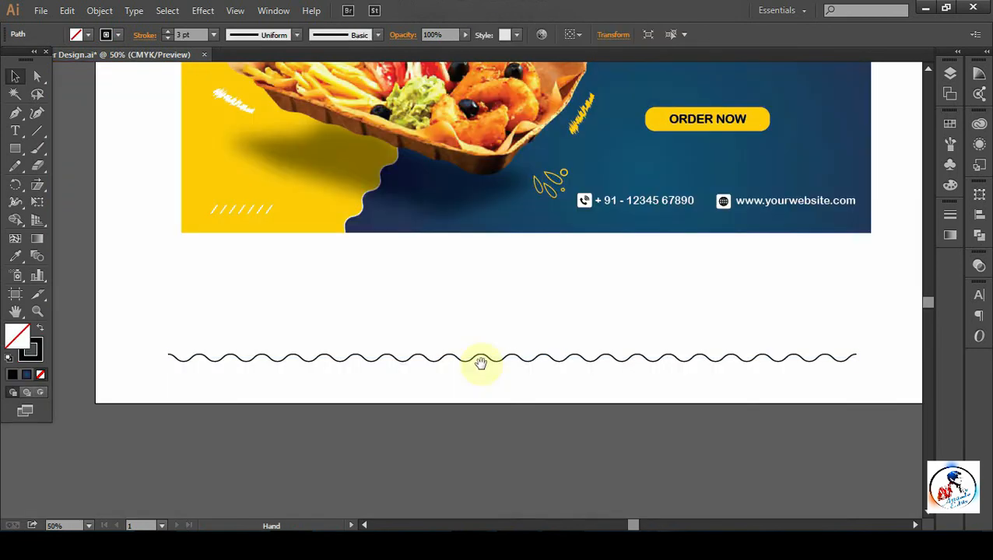
Set the stroke weight of the black wavy line below the banner to 5 pt
{"action": "left_click", "coordinate": [484, 360]}
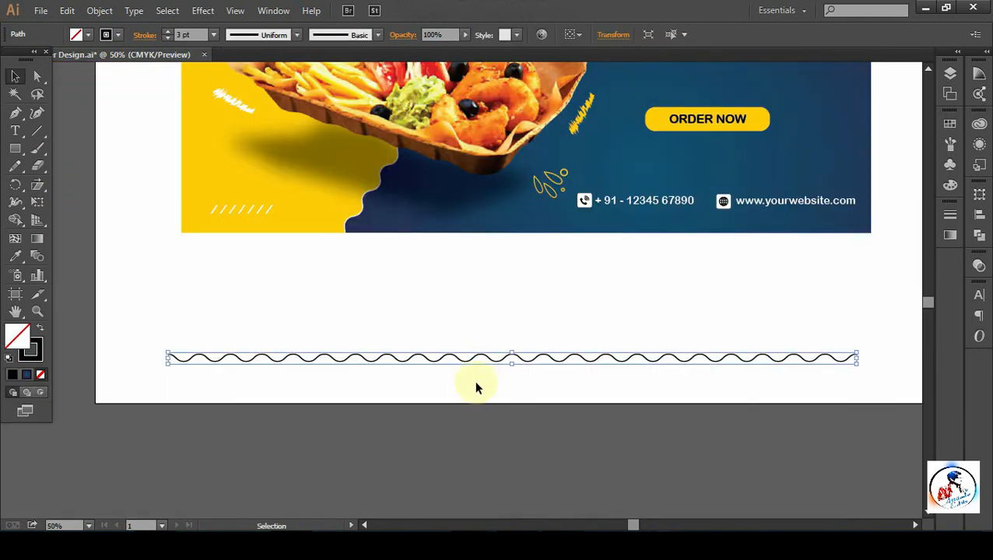
{"action": "left_click", "coordinate": [99, 10]}
{"action": "left_click", "coordinate": [78, 98]}
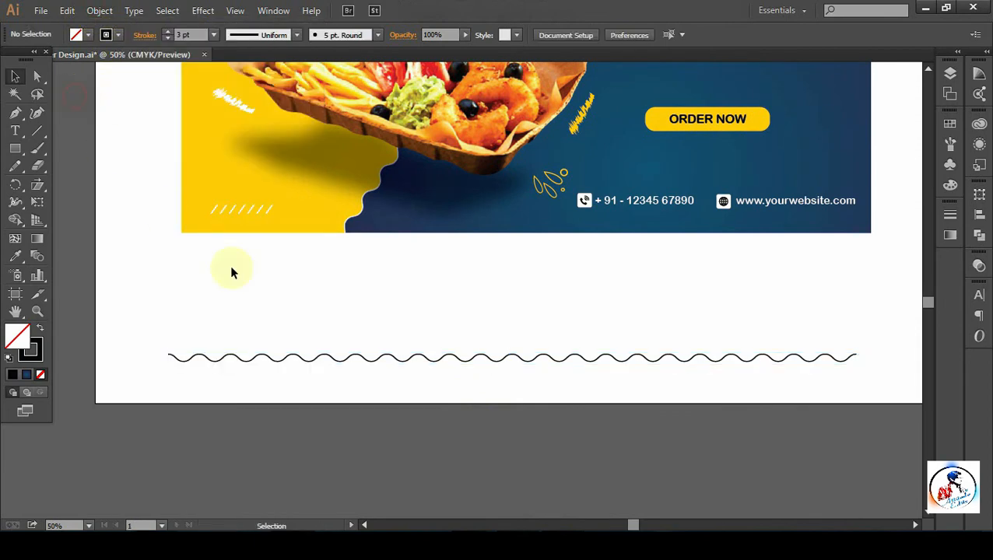
{"action": "left_click", "coordinate": [262, 357]}
{"action": "left_click", "coordinate": [192, 34]}
{"action": "key", "text": "Up"}
{"action": "key", "text": "Up"}
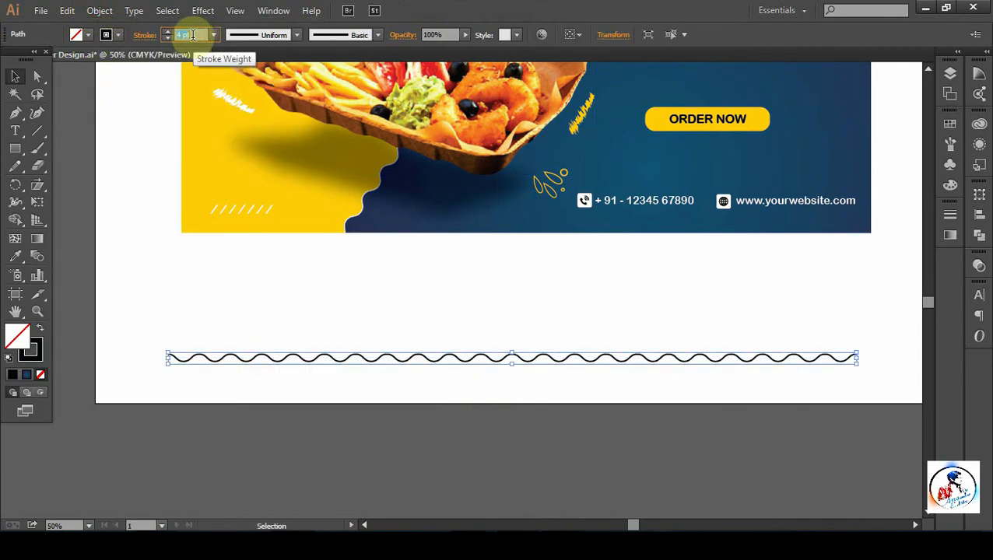
Expand the wavy line's appearance, and expand its fill and stroke into a filled shape
{"action": "left_click", "coordinate": [98, 11]}
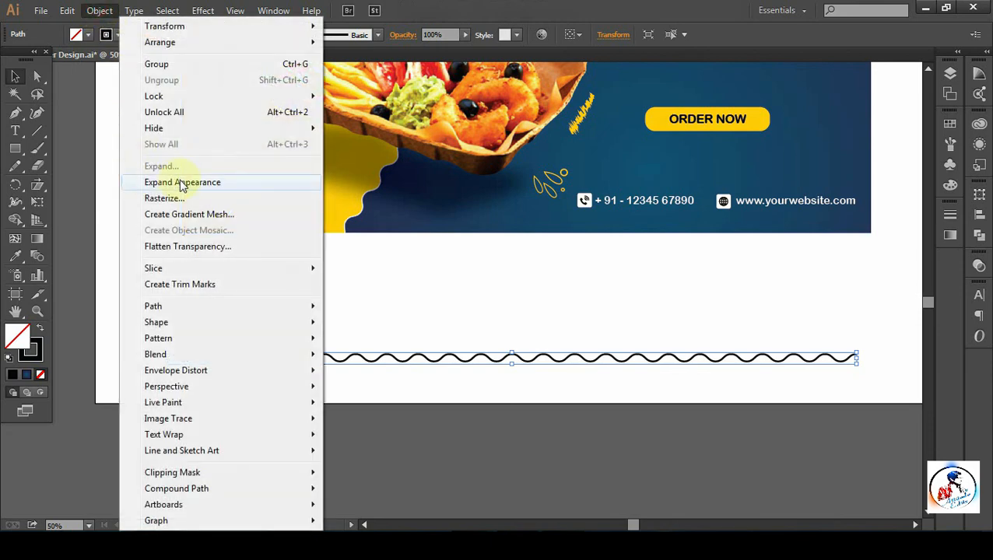
{"action": "left_click", "coordinate": [155, 182]}
{"action": "left_click", "coordinate": [100, 11]}
{"action": "left_click", "coordinate": [161, 166]}
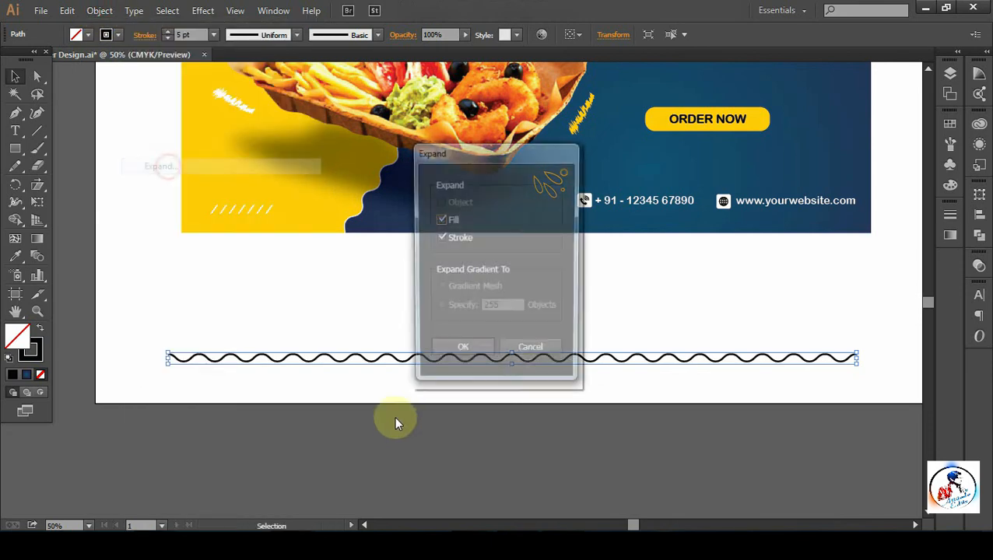
{"action": "left_click", "coordinate": [469, 351]}
{"action": "left_click", "coordinate": [362, 422]}
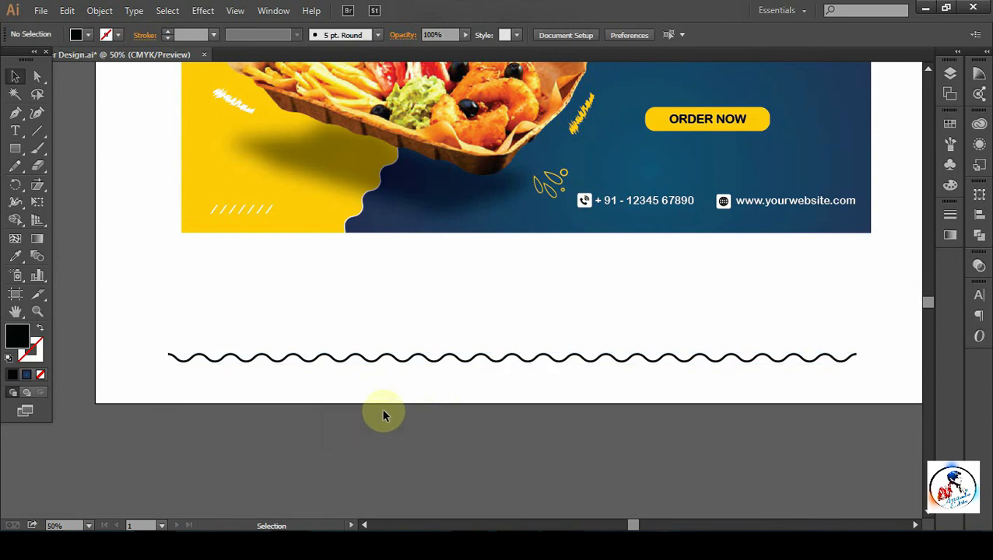
{"action": "left_click", "coordinate": [534, 364]}
{"action": "left_click", "coordinate": [264, 422]}
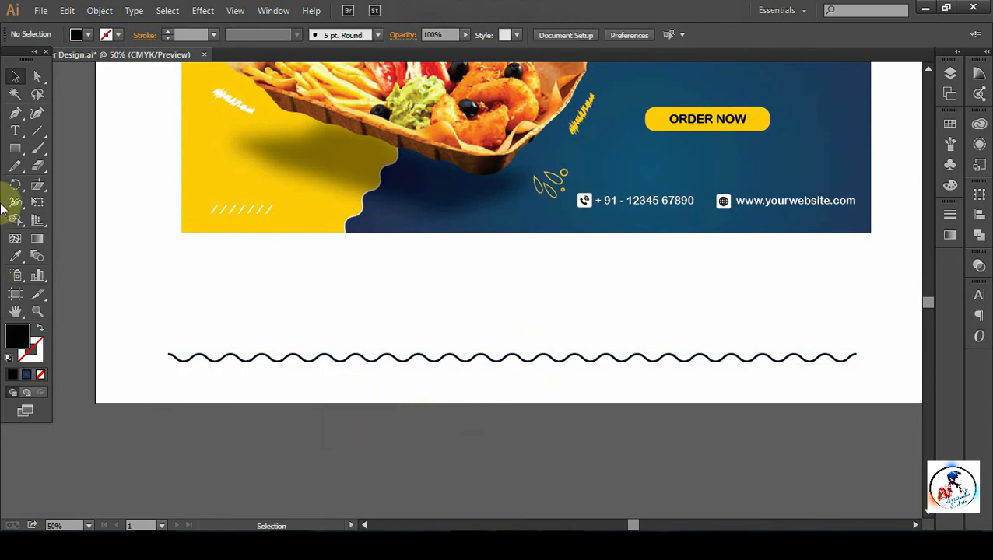
Draw a short vertical line crossing the wavy line at roughly a third of its length
{"action": "left_click", "coordinate": [37, 132]}
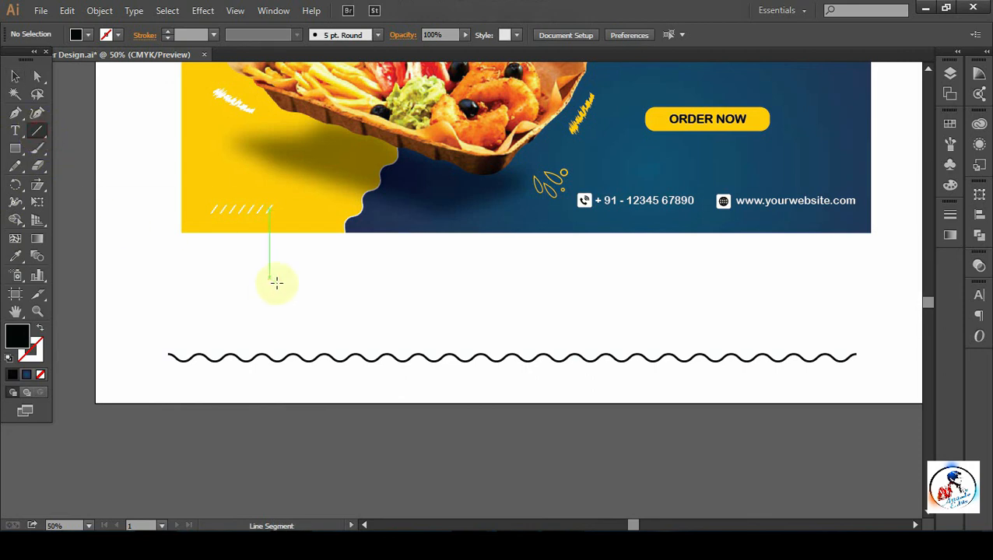
{"action": "left_click", "coordinate": [335, 298]}
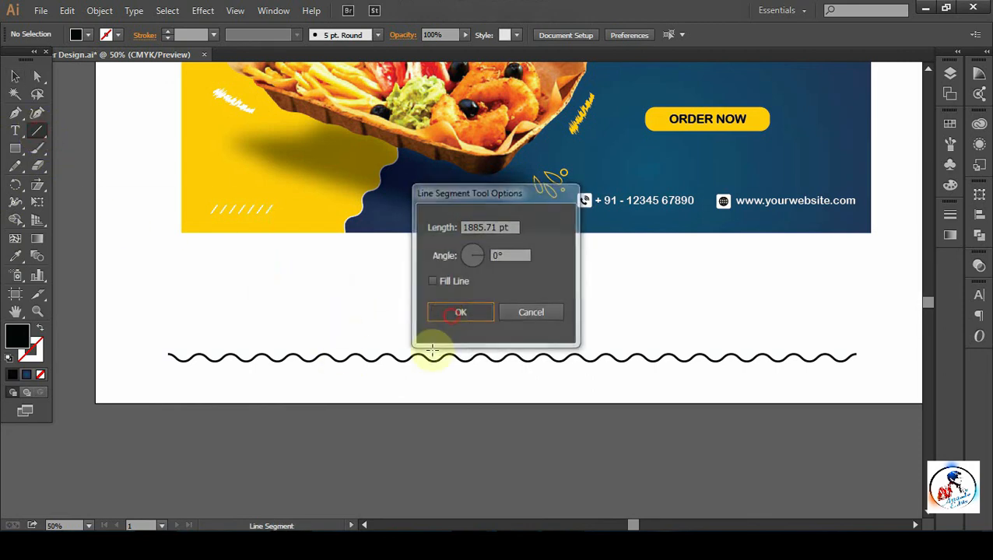
{"action": "left_click", "coordinate": [463, 311]}
{"action": "left_click_drag", "start_coordinate": [366, 304], "coordinate": [368, 398]}
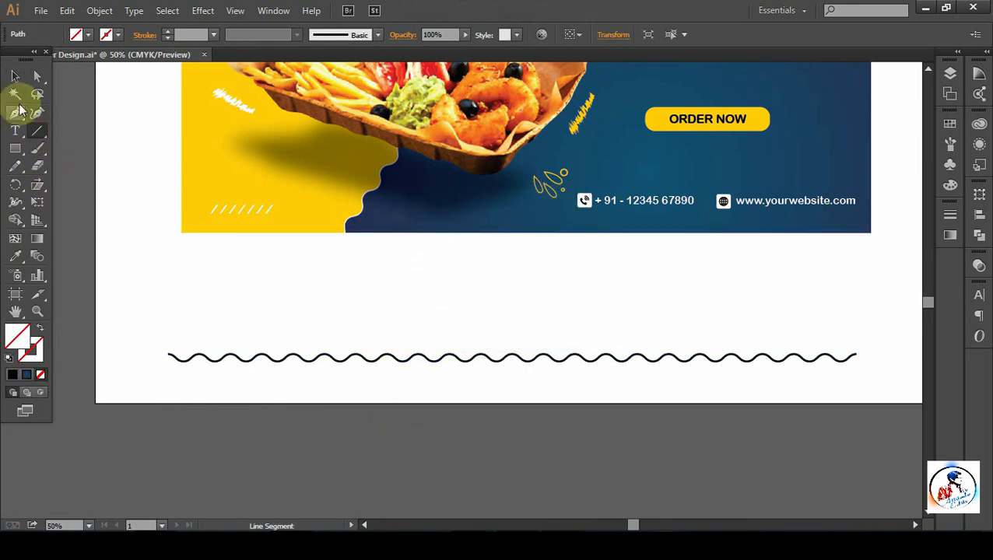
Give the vertical line a black 1 pt stroke and a white fill
{"action": "left_click", "coordinate": [17, 76]}
{"action": "double_click", "coordinate": [36, 344]}
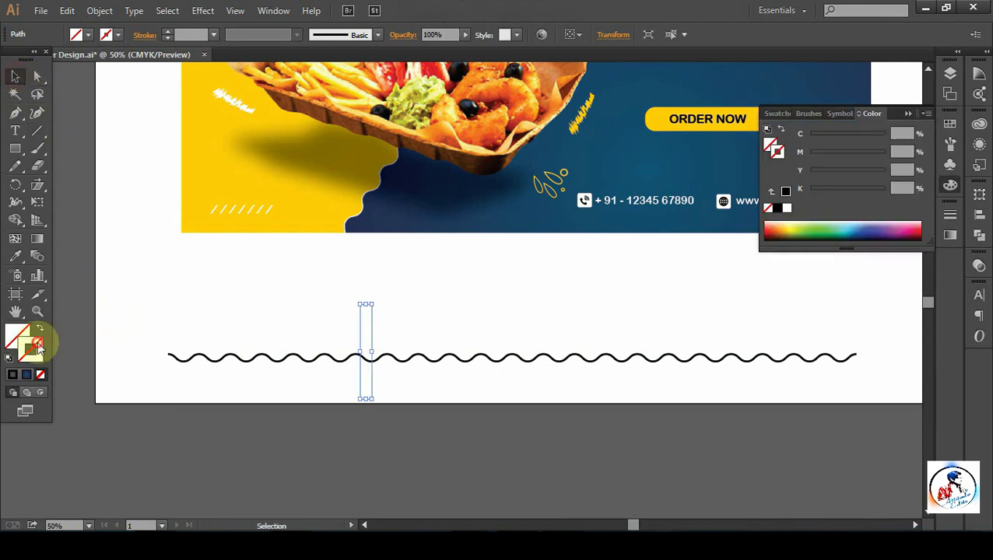
{"action": "left_click", "coordinate": [457, 171]}
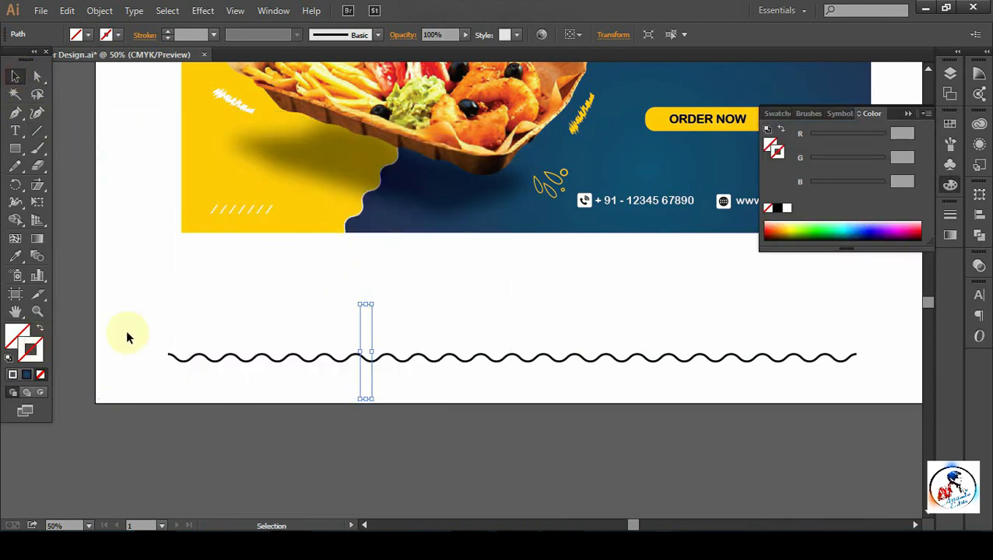
{"action": "left_click", "coordinate": [31, 350]}
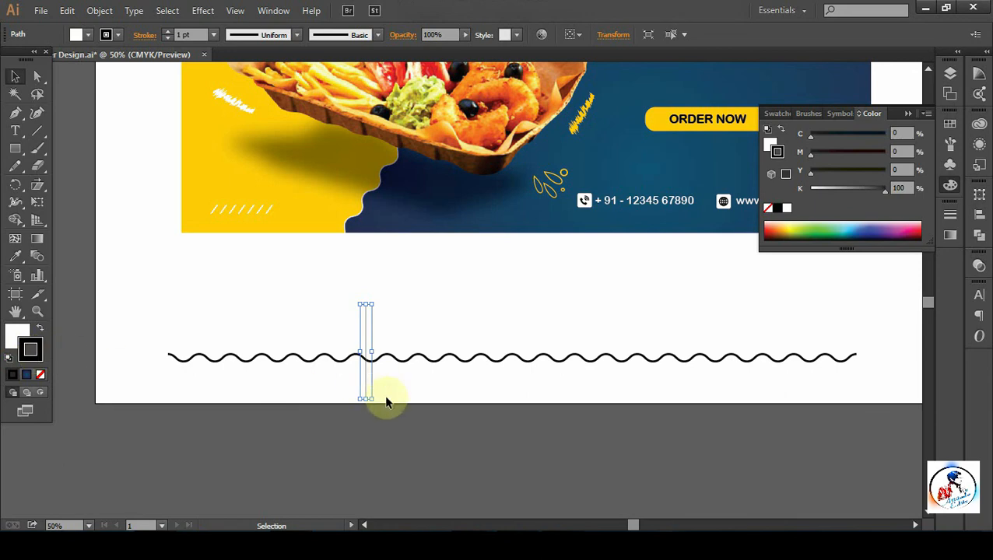
{"action": "left_click", "coordinate": [456, 433]}
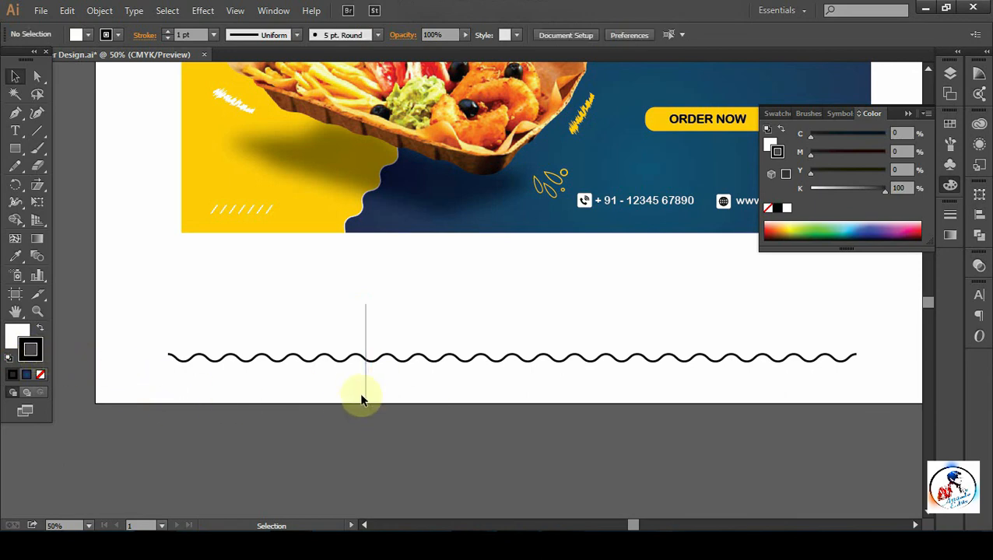
Thicken the vertical line's stroke and shift the line slightly to the right along the wavy line
{"action": "left_click", "coordinate": [365, 397]}
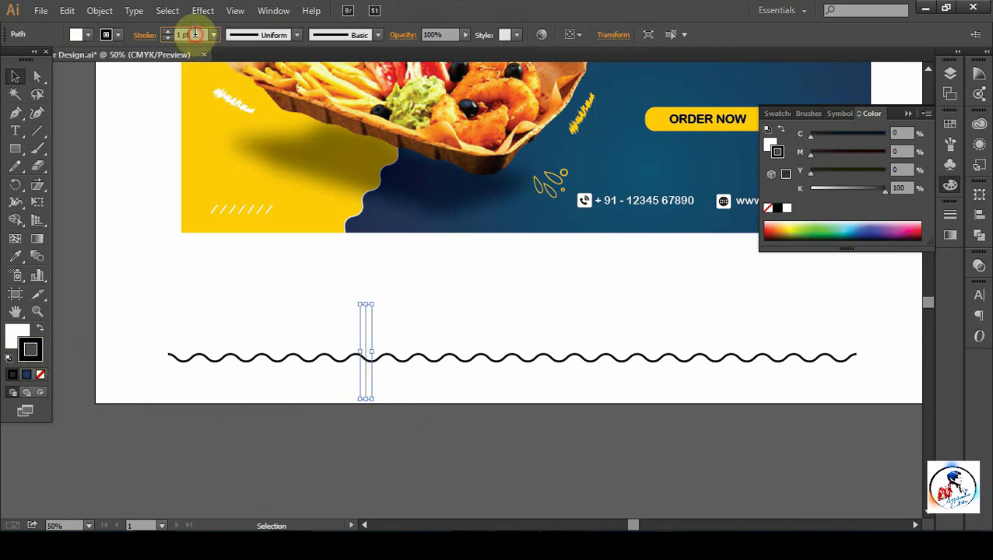
{"action": "scroll", "coordinate": [194, 34], "scroll_direction": "up", "scroll_amount": 1}
{"action": "left_click", "coordinate": [417, 437]}
{"action": "left_click_drag", "start_coordinate": [366, 379], "coordinate": [378, 378]}
Divide the wavy line at the vertical line with Pathfinder and ungroup the resulting pieces
{"action": "left_click", "coordinate": [408, 359], "text": "shift"}
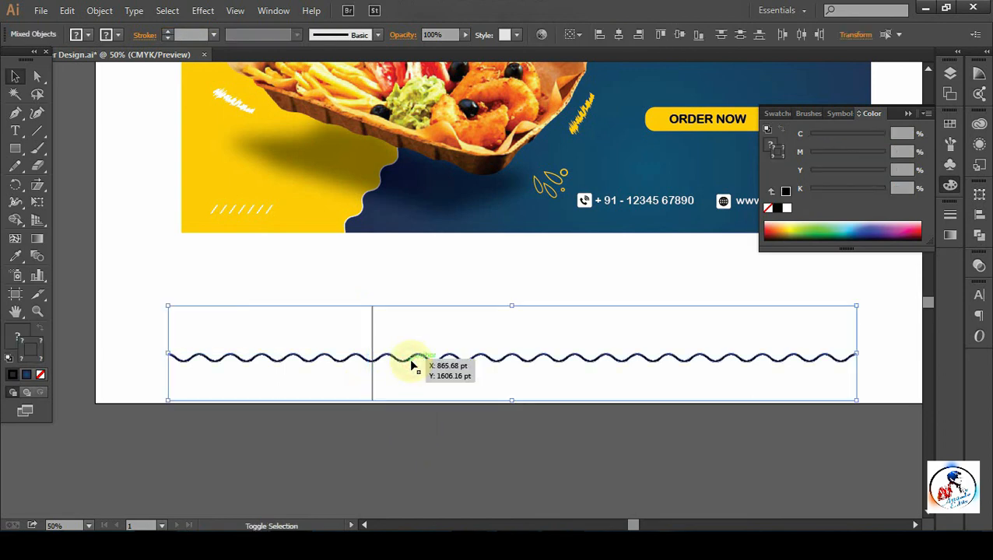
{"action": "left_click", "coordinate": [980, 264]}
{"action": "left_click", "coordinate": [811, 250]}
{"action": "left_click", "coordinate": [503, 443]}
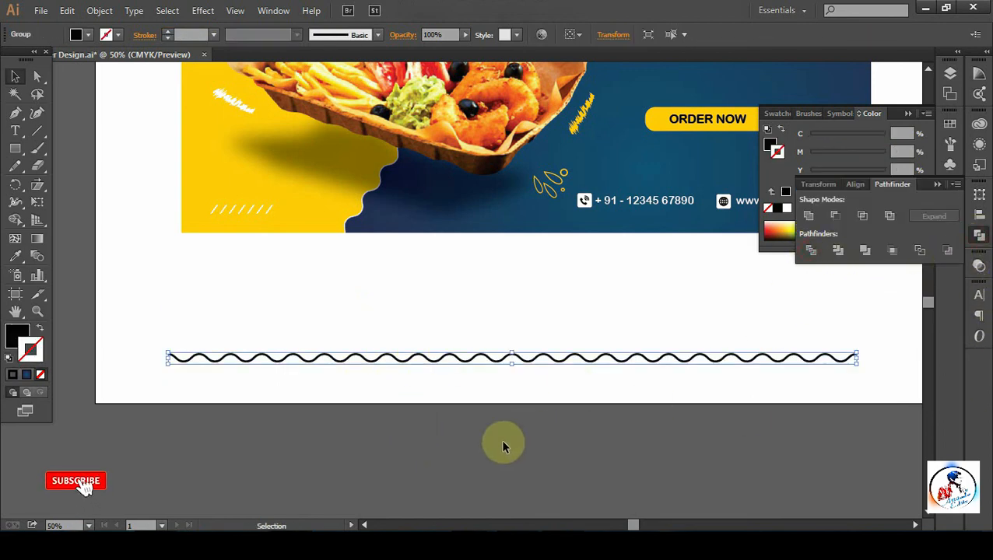
{"action": "left_click", "coordinate": [393, 362]}
{"action": "right_click", "coordinate": [392, 361]}
{"action": "left_click", "coordinate": [421, 444]}
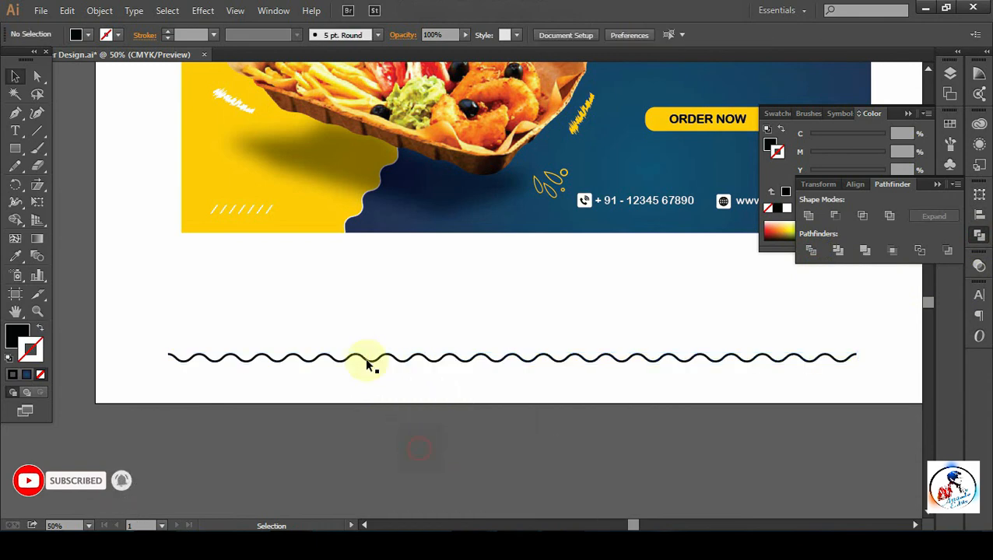
Delete the longer right-hand piece of the divided wavy line
{"action": "left_click", "coordinate": [365, 358]}
{"action": "left_click", "coordinate": [434, 361]}
{"action": "key", "text": "Delete"}
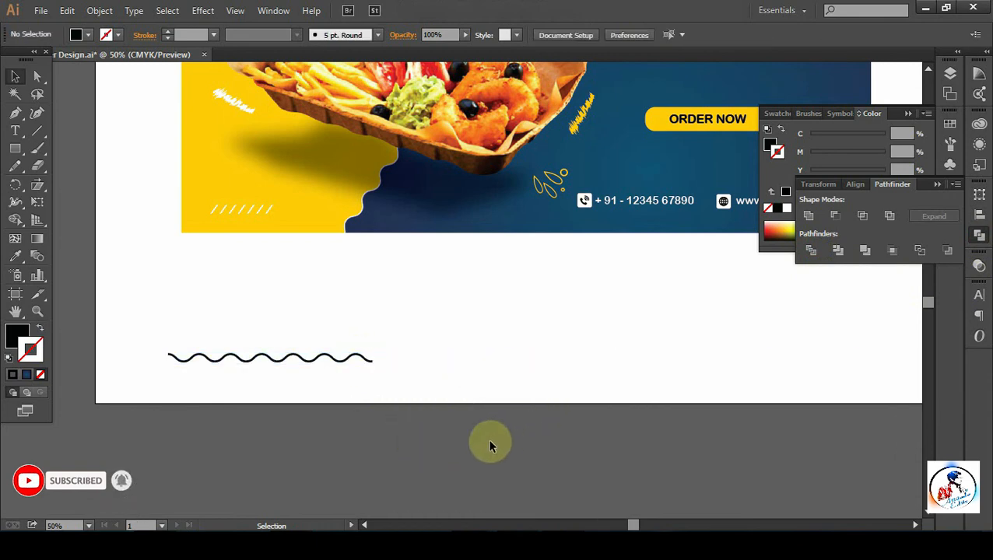
{"action": "scroll", "coordinate": [389, 332], "scroll_direction": "up", "scroll_amount": 2}
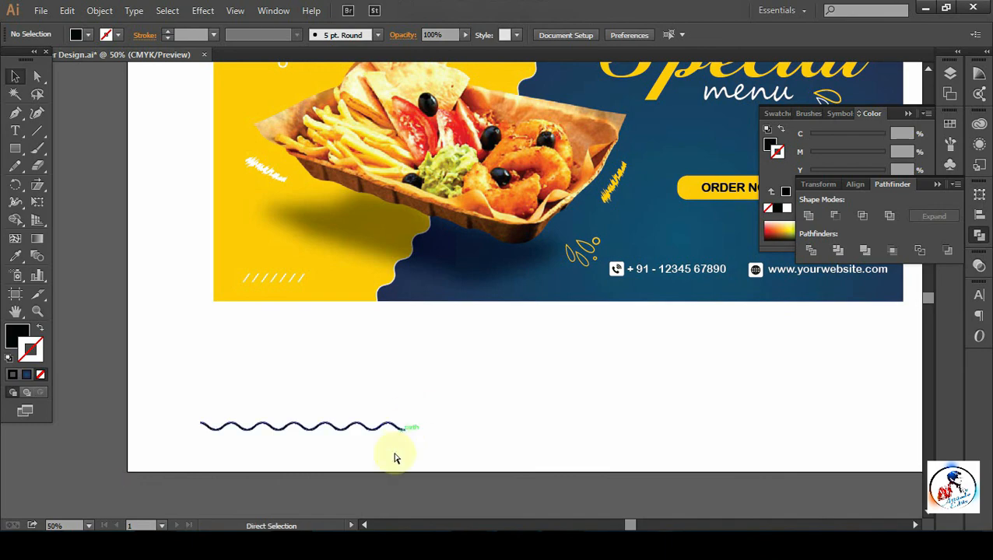
Move the remaining wavy line from below the banner onto the yellow area's upper-left corner, starting at the banner's left edge
{"action": "key", "text": "ctrl+minus"}
{"action": "left_click_drag", "start_coordinate": [397, 360], "coordinate": [263, 152]}
{"action": "key", "text": "ctrl+plus"}
{"action": "key", "text": "ctrl+plus"}
{"action": "left_click_drag", "start_coordinate": [180, 129], "coordinate": [368, 460]}
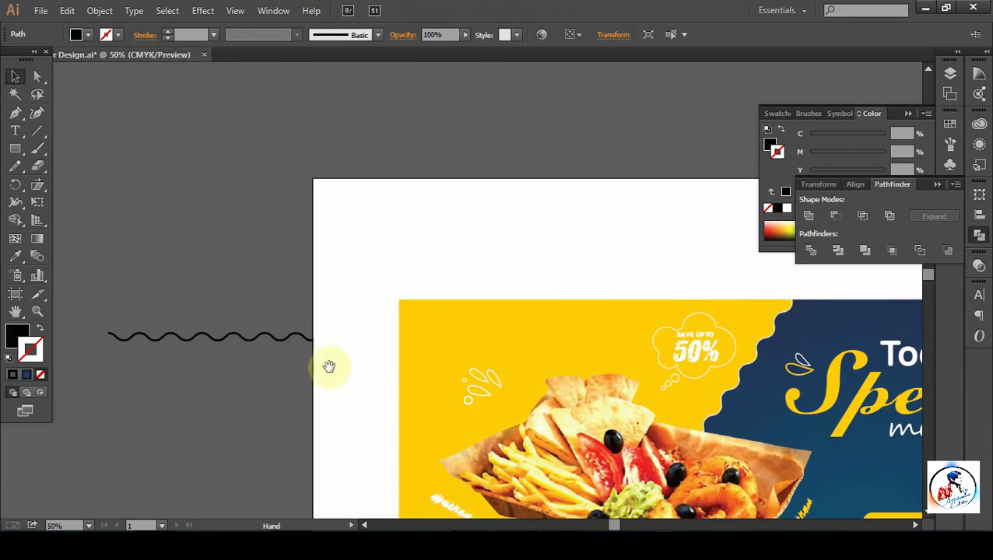
{"action": "left_click", "coordinate": [335, 273]}
{"action": "left_click", "coordinate": [259, 337]}
{"action": "left_click_drag", "start_coordinate": [314, 348], "coordinate": [255, 342]}
{"action": "left_click_drag", "start_coordinate": [195, 337], "coordinate": [490, 327]}
{"action": "left_click", "coordinate": [369, 341]}
Change the wavy line's fill colour to white and deselect it
{"action": "left_click_drag", "start_coordinate": [340, 352], "coordinate": [129, 236]}
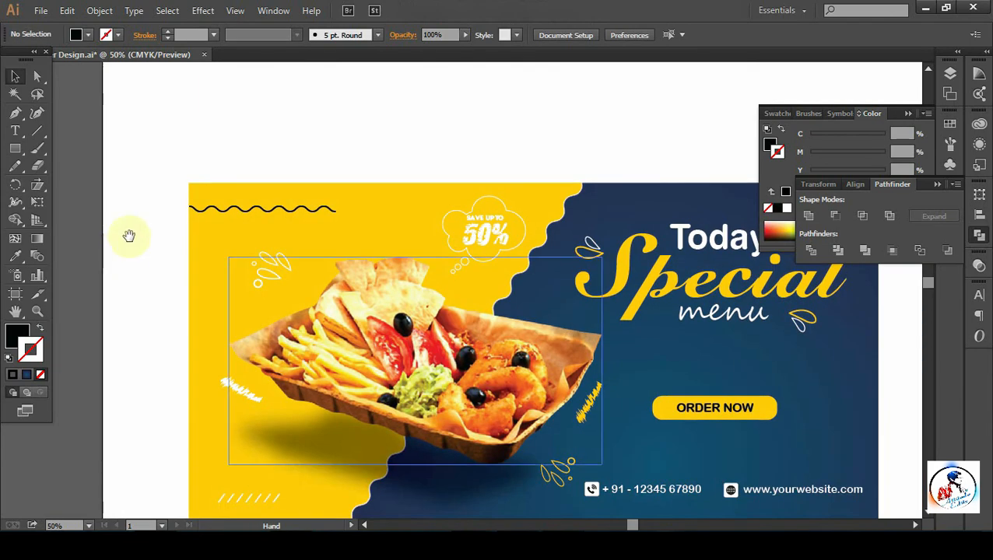
{"action": "left_click_drag", "start_coordinate": [137, 194], "coordinate": [100, 162]}
{"action": "left_click", "coordinate": [211, 154]}
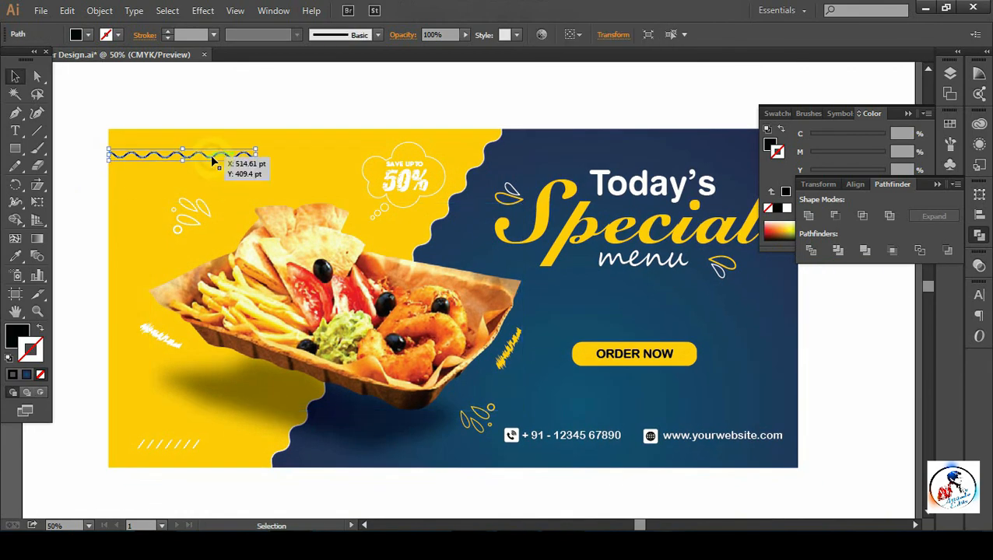
{"action": "double_click", "coordinate": [17, 336]}
{"action": "left_click_drag", "start_coordinate": [175, 220], "coordinate": [108, 162]}
{"action": "left_click", "coordinate": [456, 171]}
{"action": "left_click_drag", "start_coordinate": [94, 169], "coordinate": [267, 148]}
{"action": "left_click", "coordinate": [131, 90]}
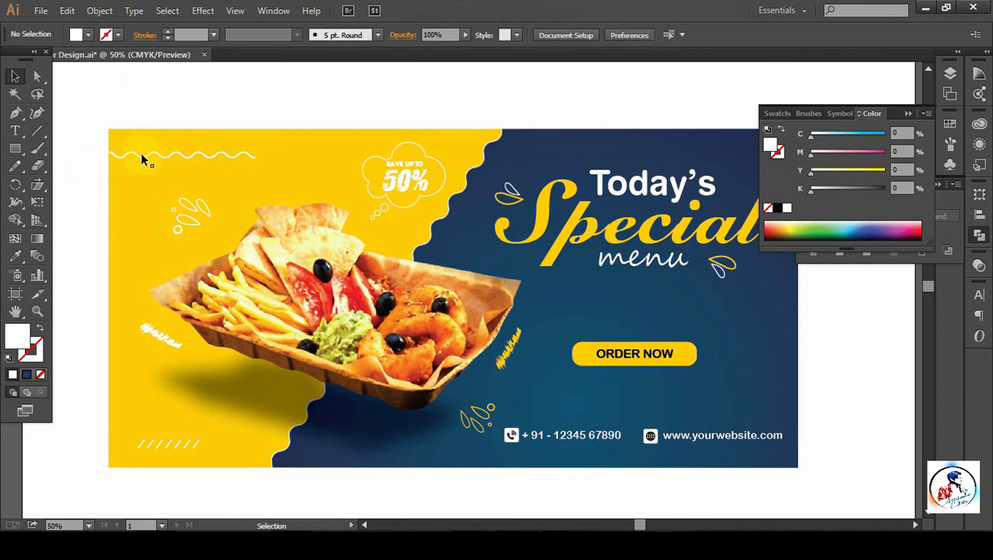
Collapse the open Color and Pathfinder panels and leave nothing selected on the artboard
{"action": "left_click", "coordinate": [184, 156]}
{"action": "left_click", "coordinate": [907, 113]}
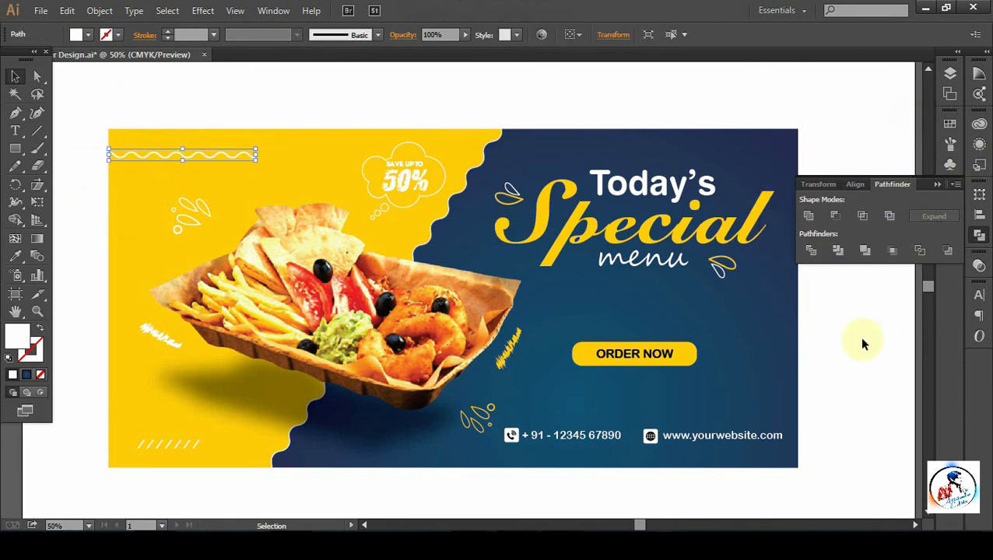
{"action": "left_click", "coordinate": [937, 185]}
{"action": "left_click", "coordinate": [858, 333]}
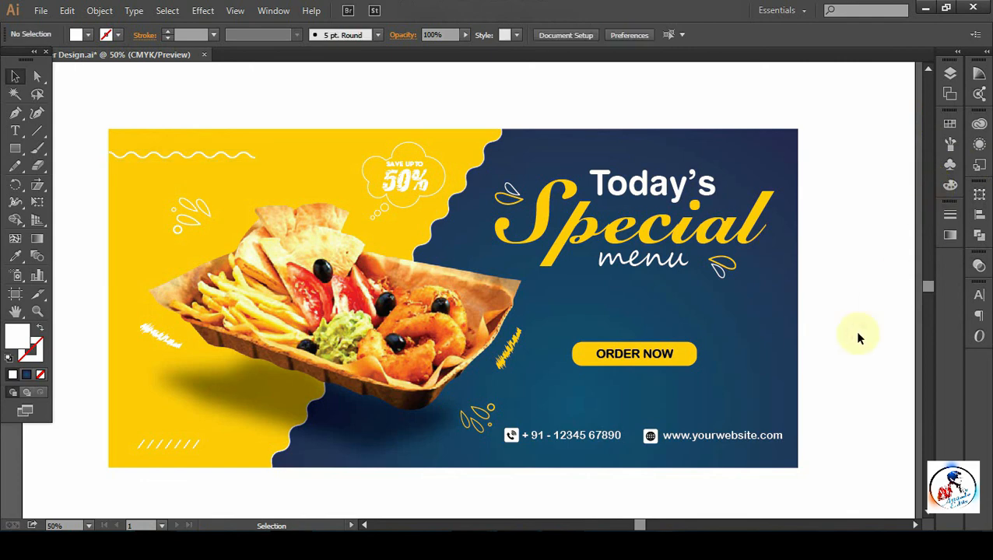
{"action": "key", "text": "ctrl+0"}
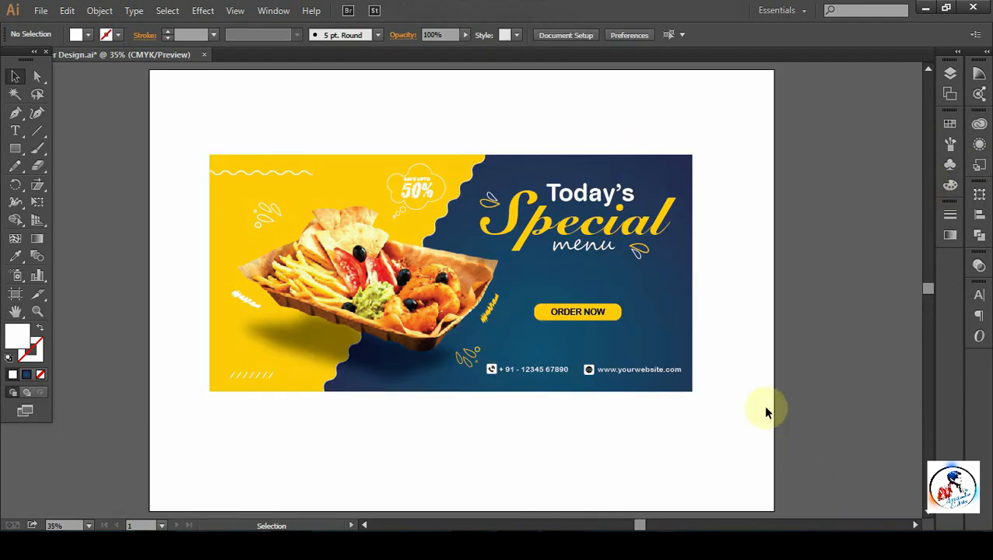
{"action": "key", "text": "ctrl"}
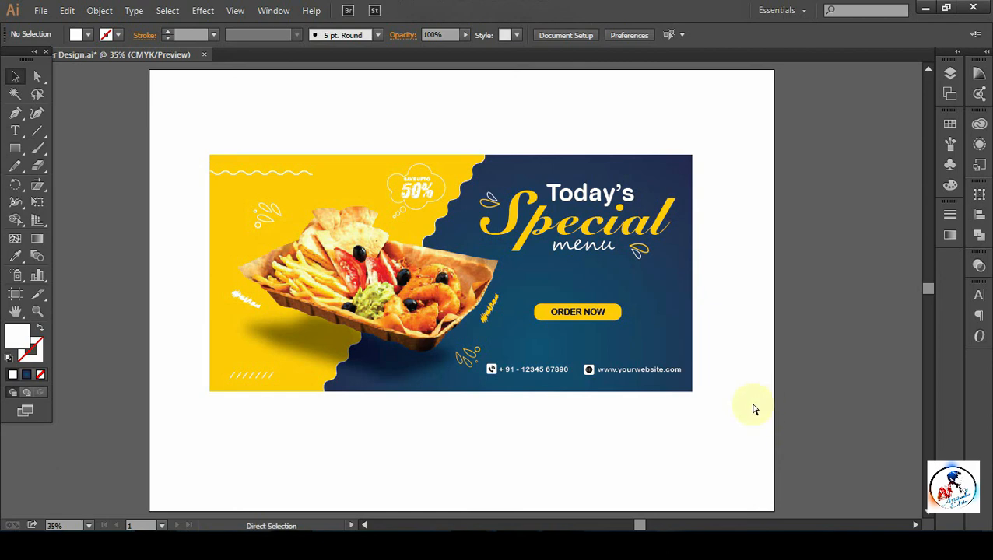
{"action": "key", "text": "ctrl+equal"}
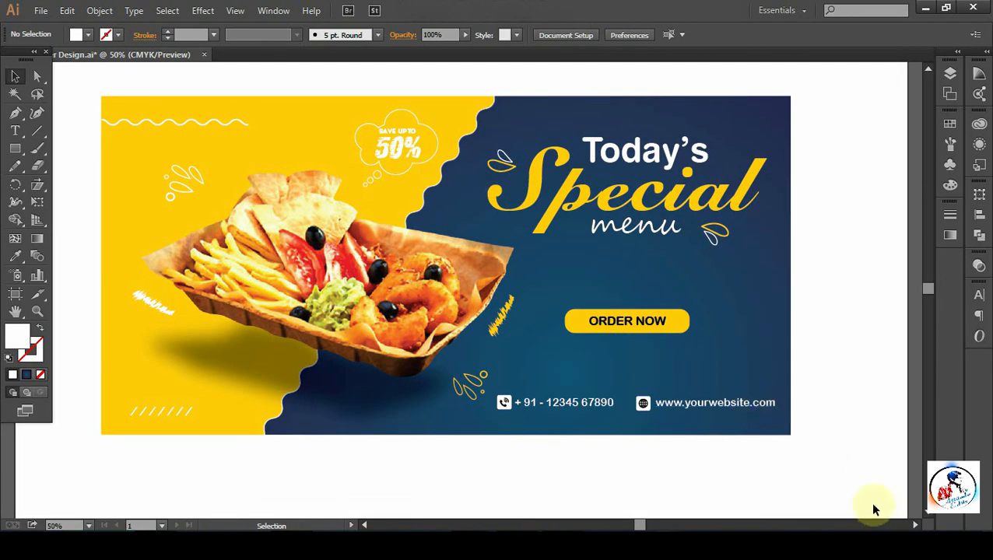
{"action": "key", "text": "space"}
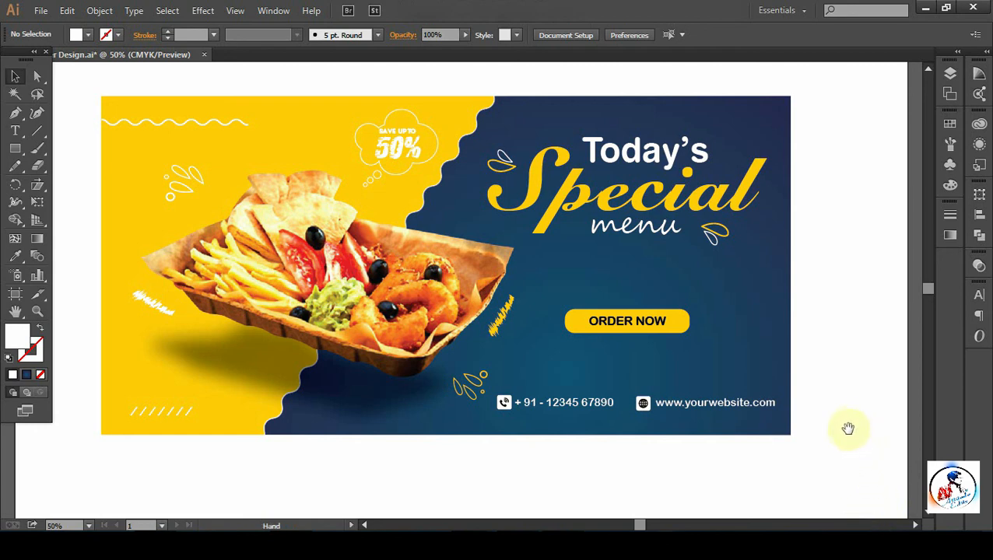
{"action": "left_click_drag", "start_coordinate": [849, 428], "coordinate": [848, 444]}
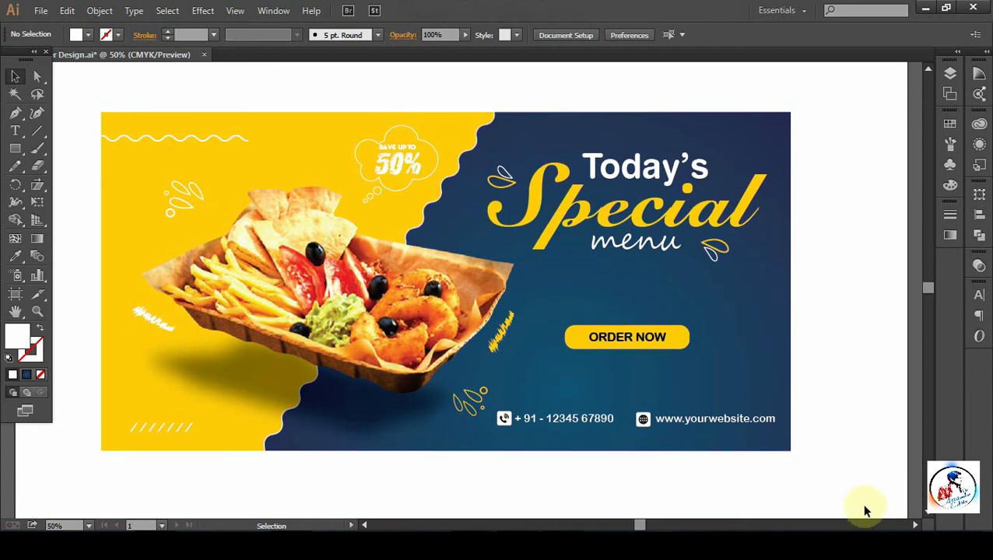